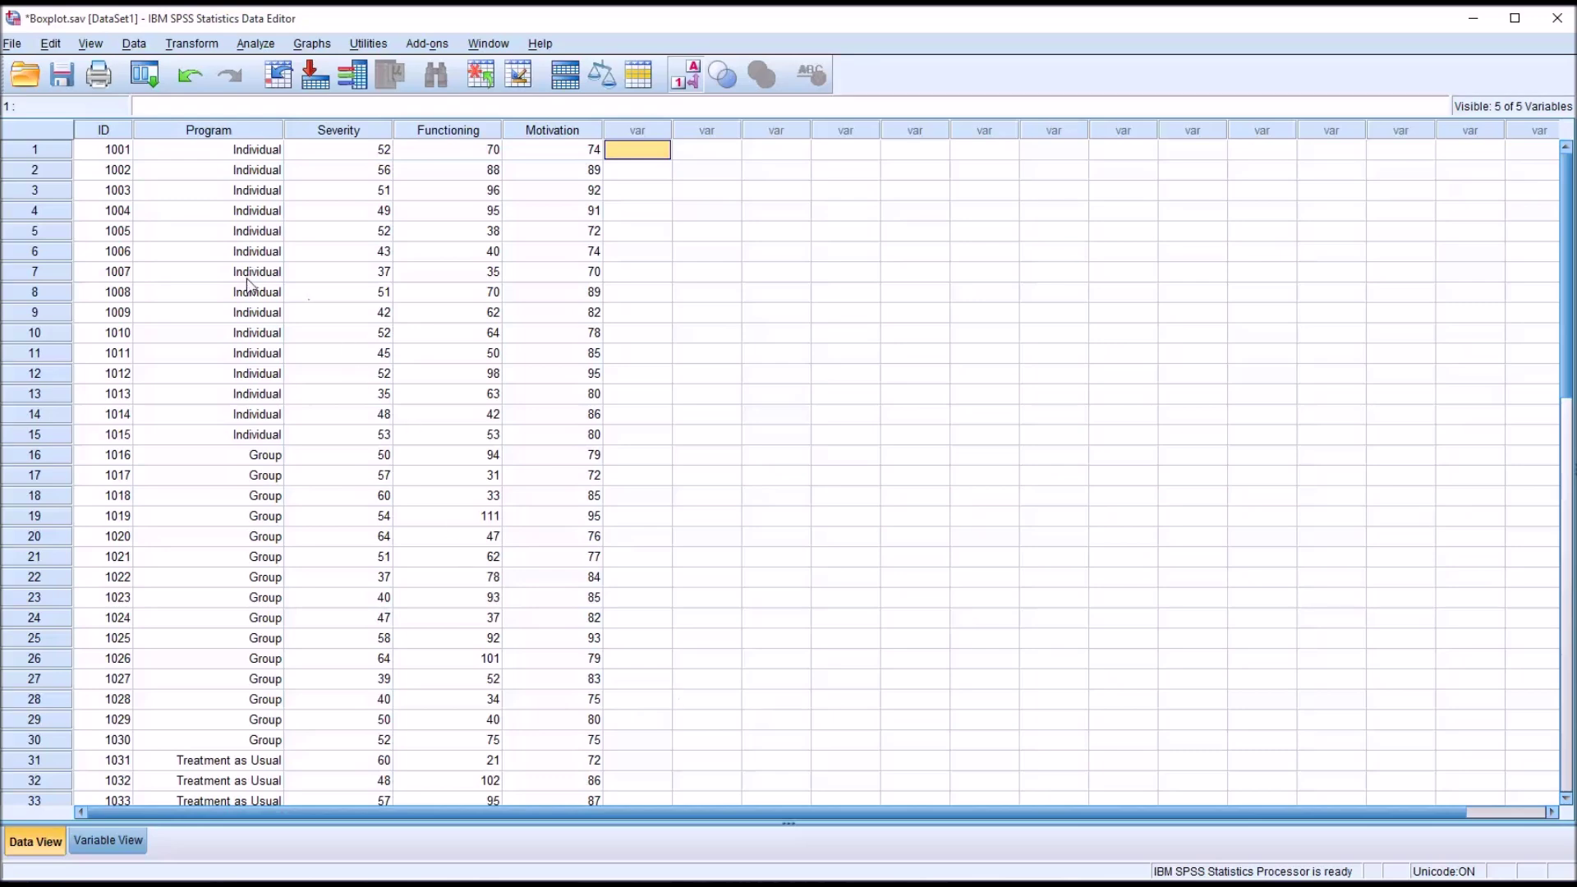
Check the Program codes stored for Individual, Group and Treatment as Usual cases.
left_click(105, 130)
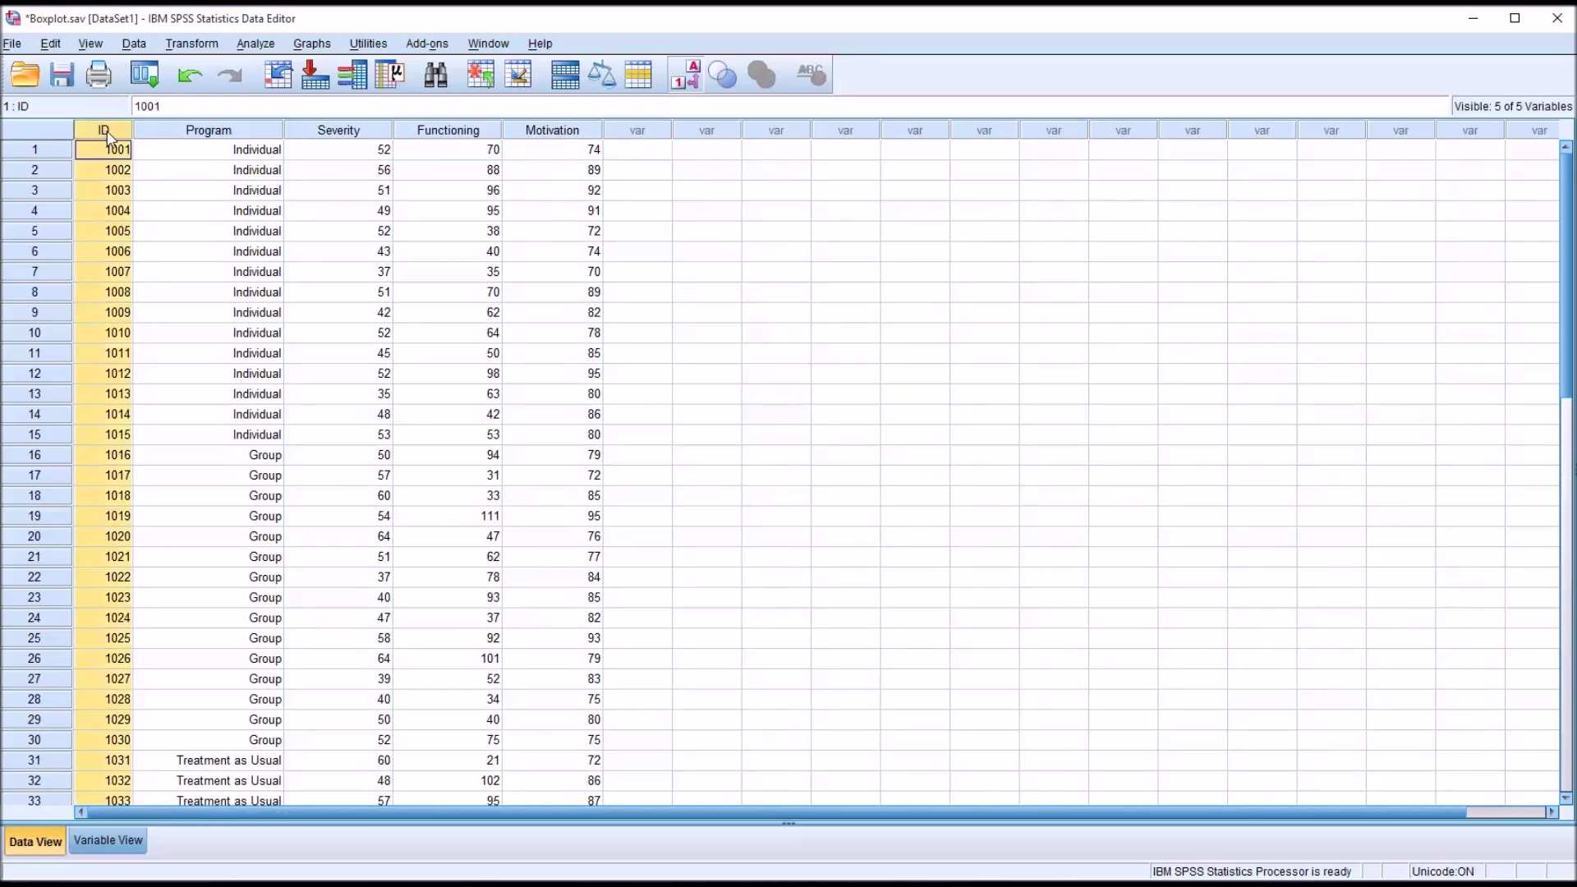
left_click(222, 131)
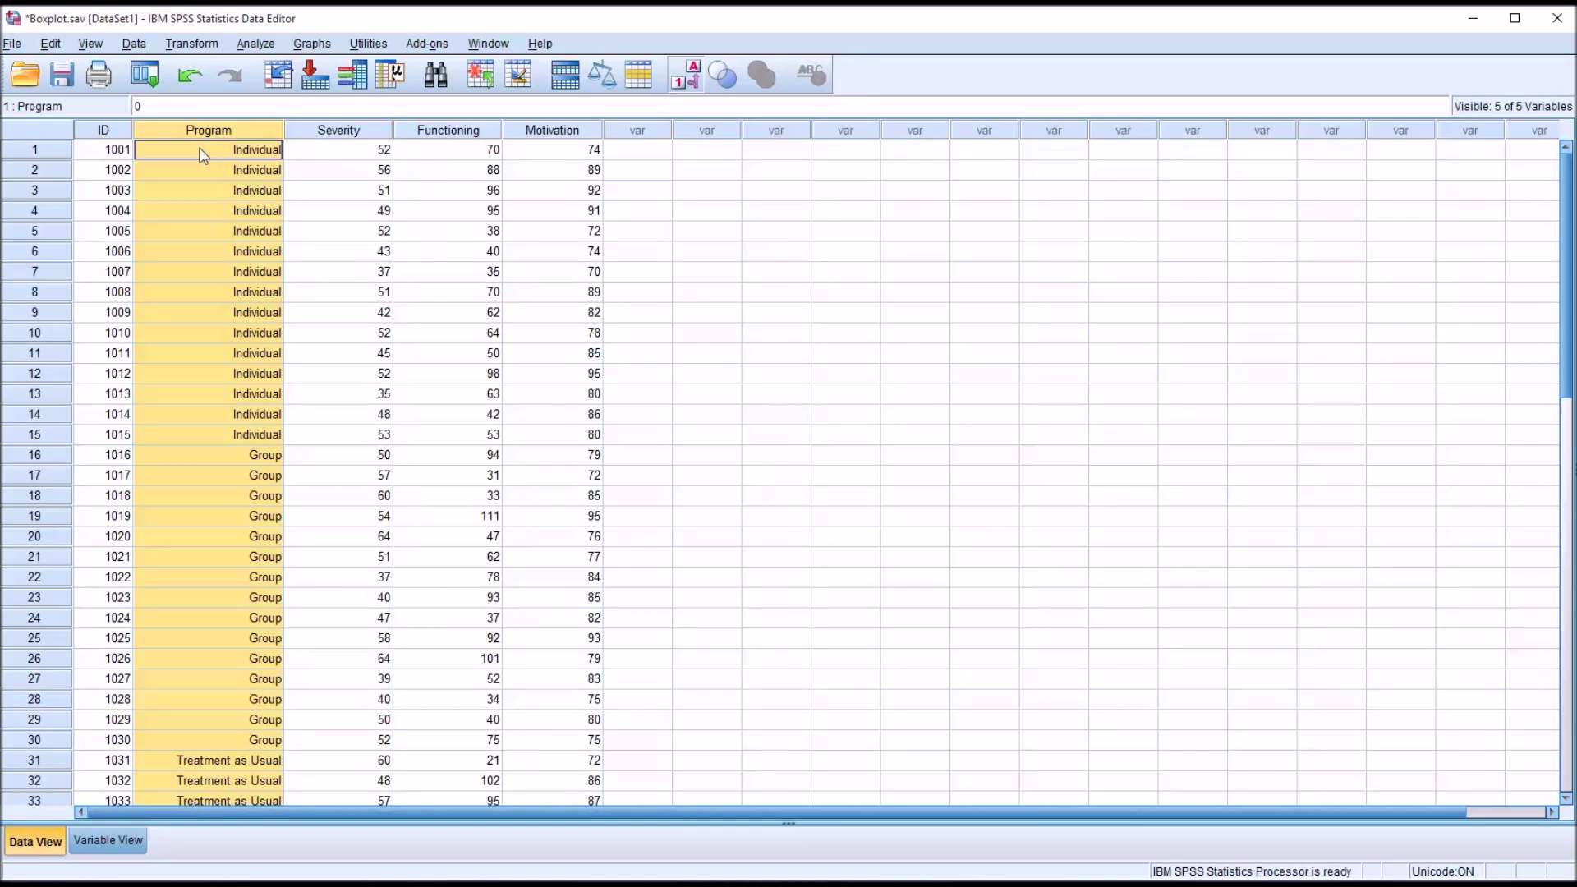
left_click(201, 149)
left_click(197, 172)
left_click(209, 456)
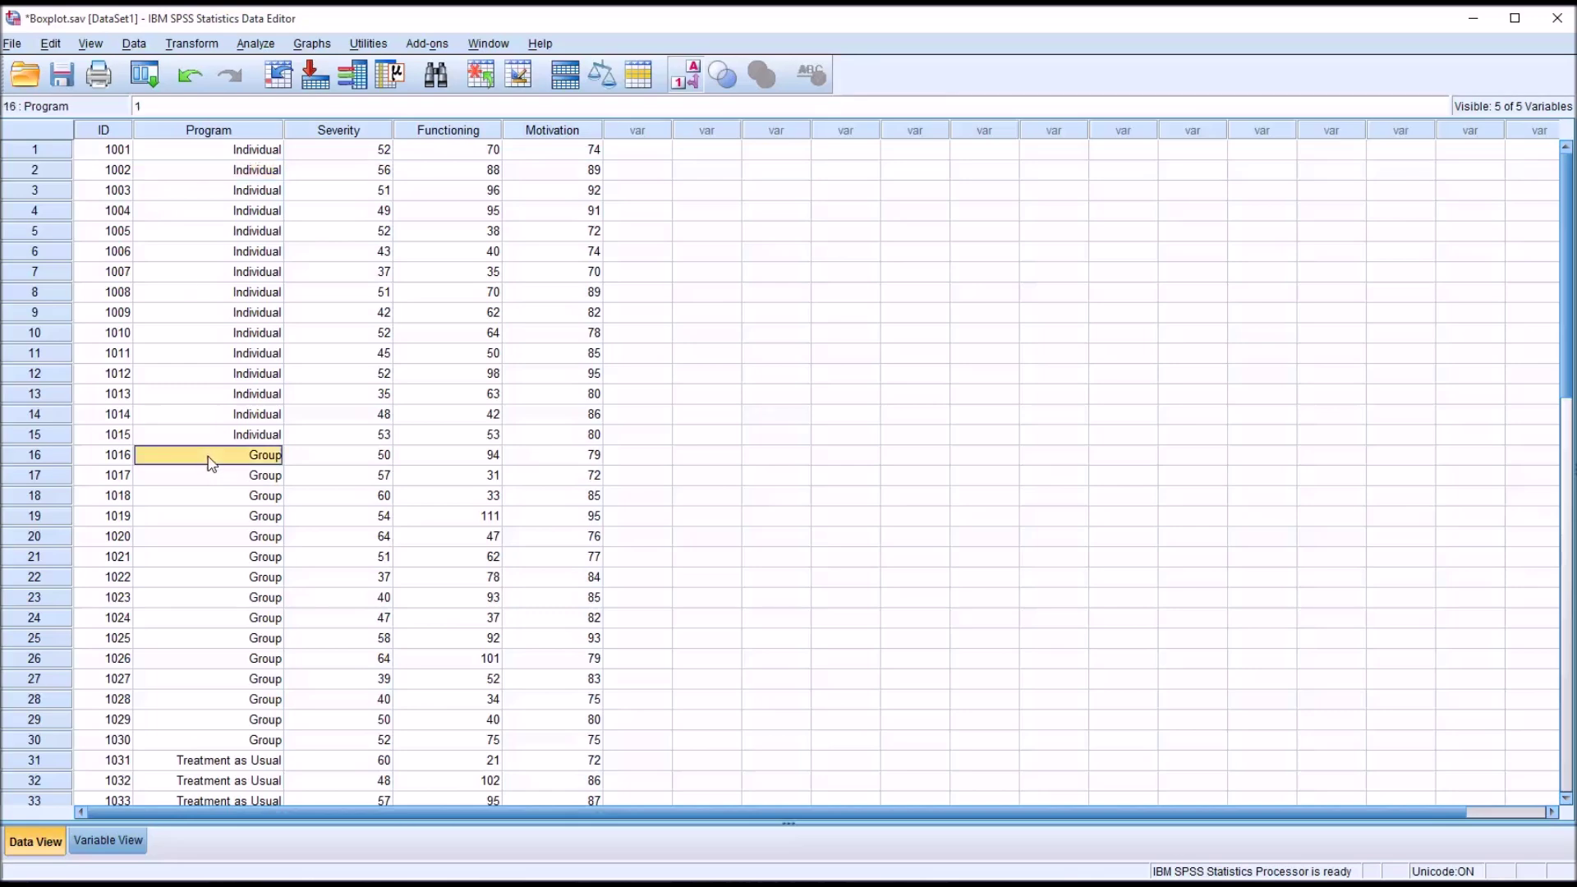
left_click(220, 764)
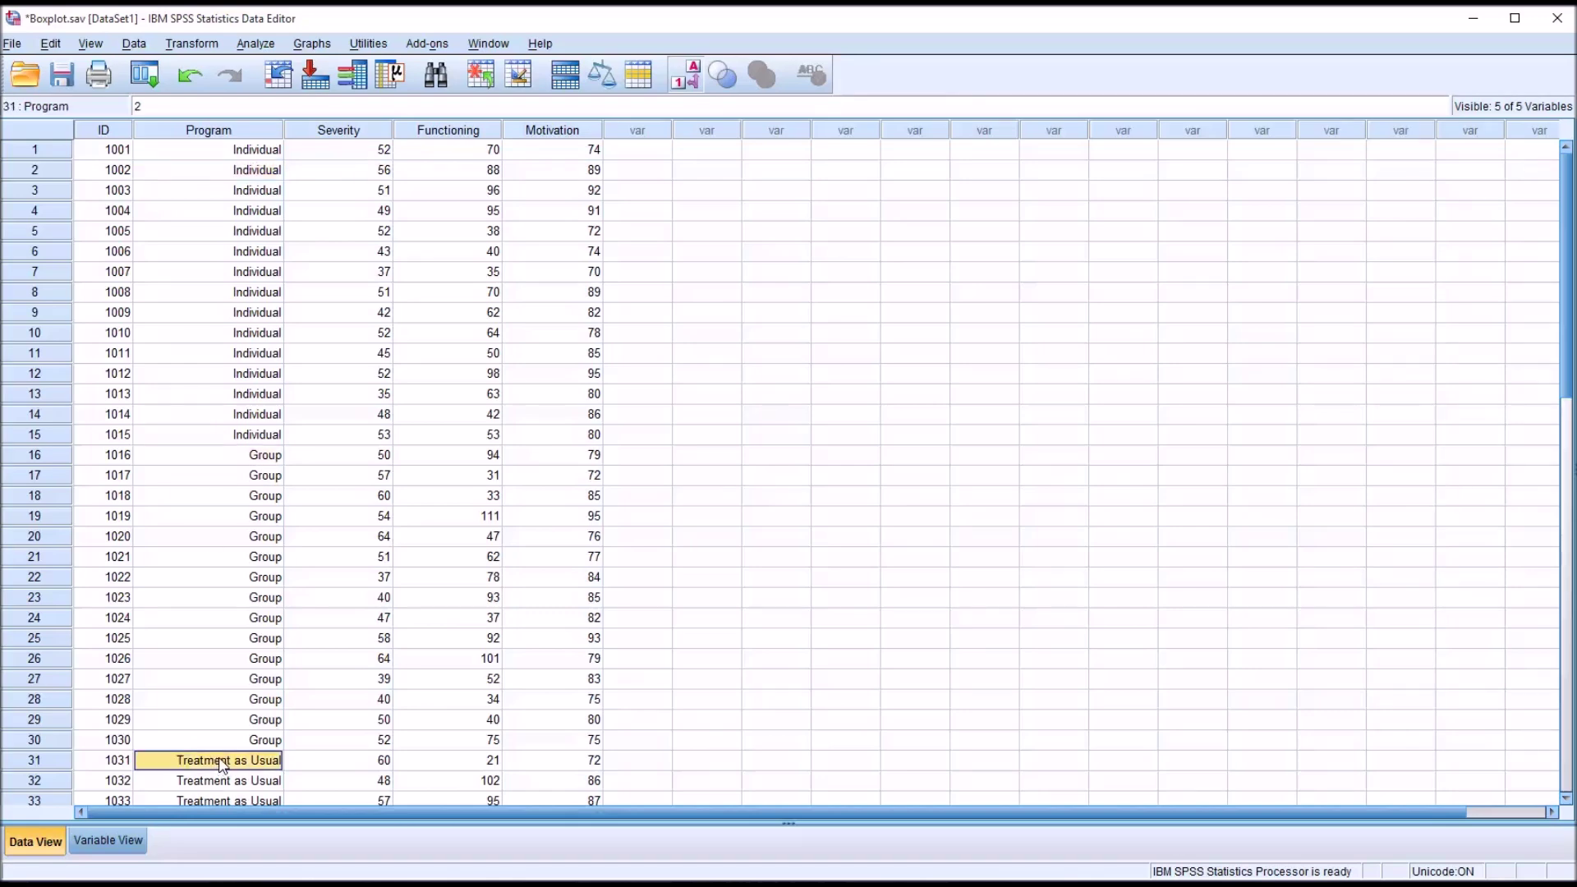
left_click(182, 439)
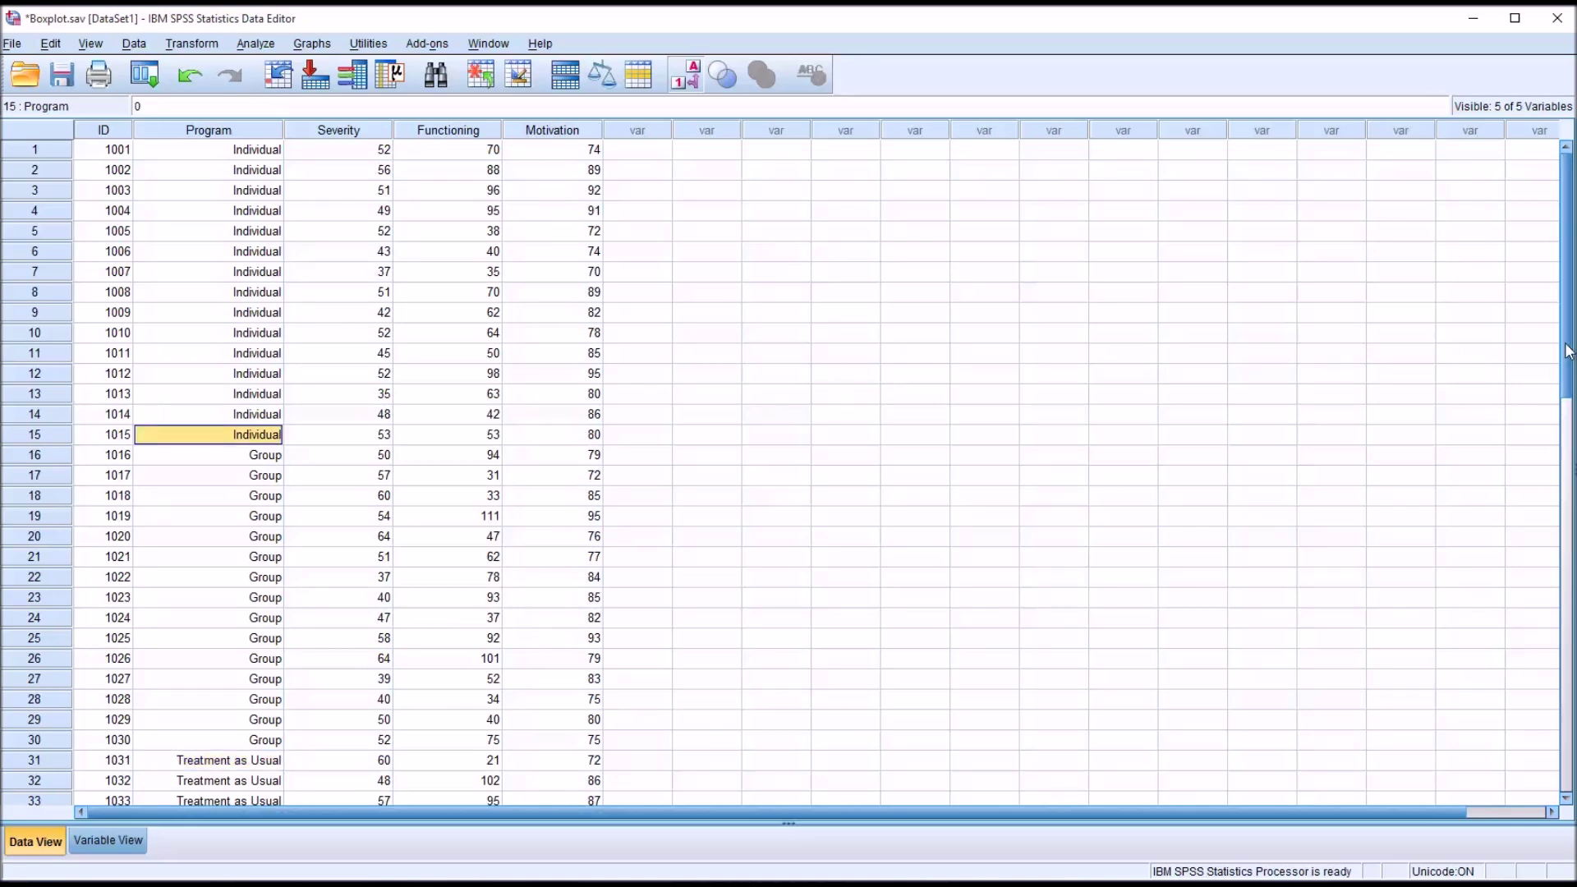
left_click_drag(1564, 353, 1568, 266)
Look at row 1's Severity, Functioning and Motivation values in the data grid.
left_click(351, 157)
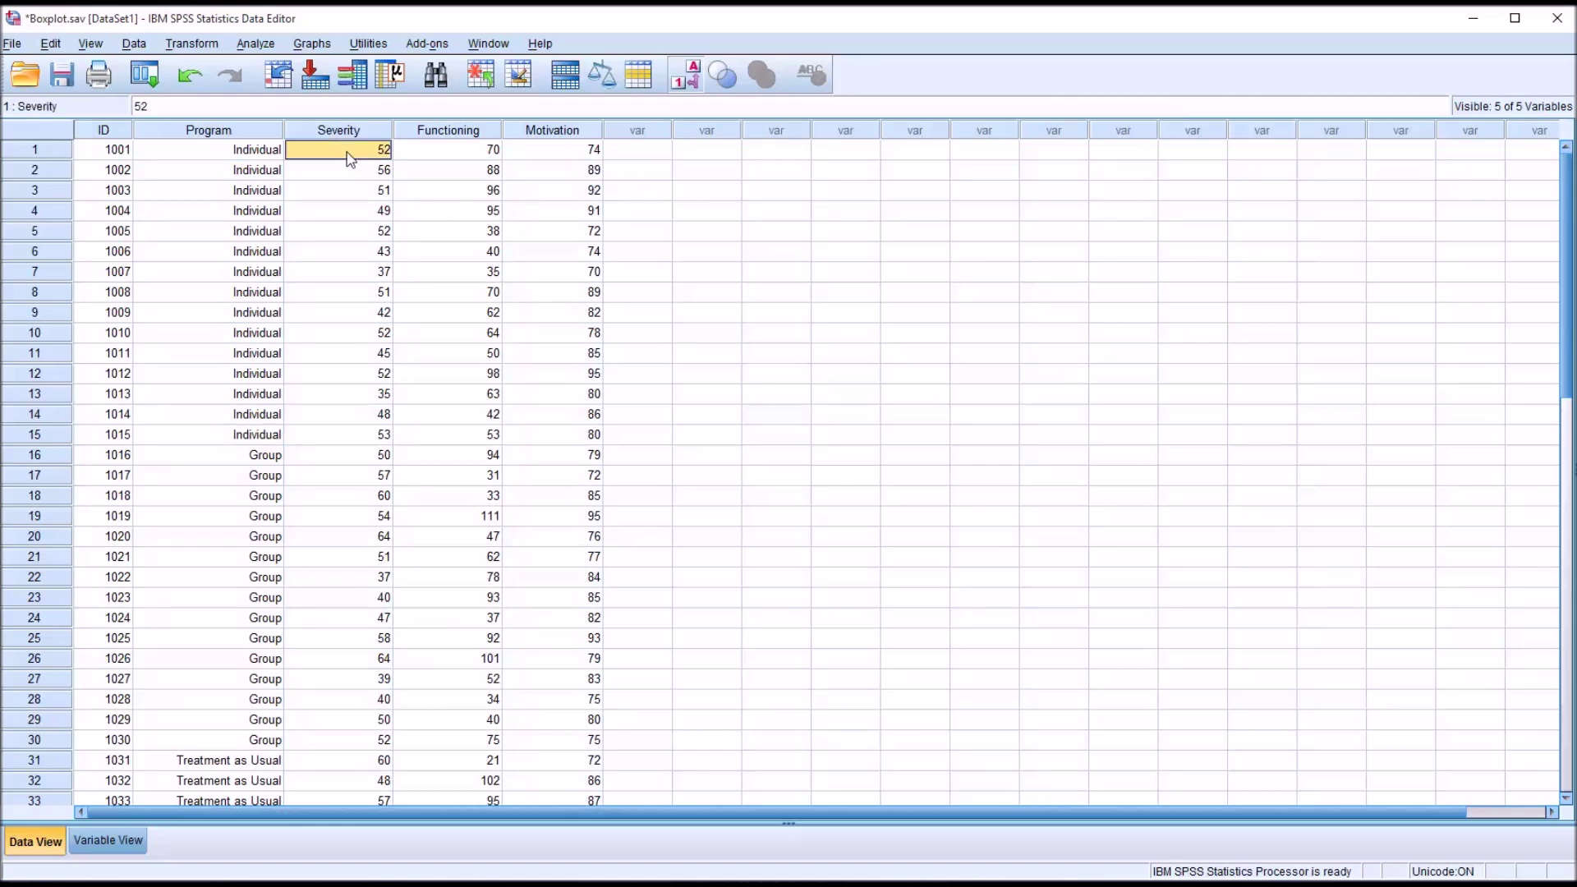
left_click(450, 156)
left_click(530, 158)
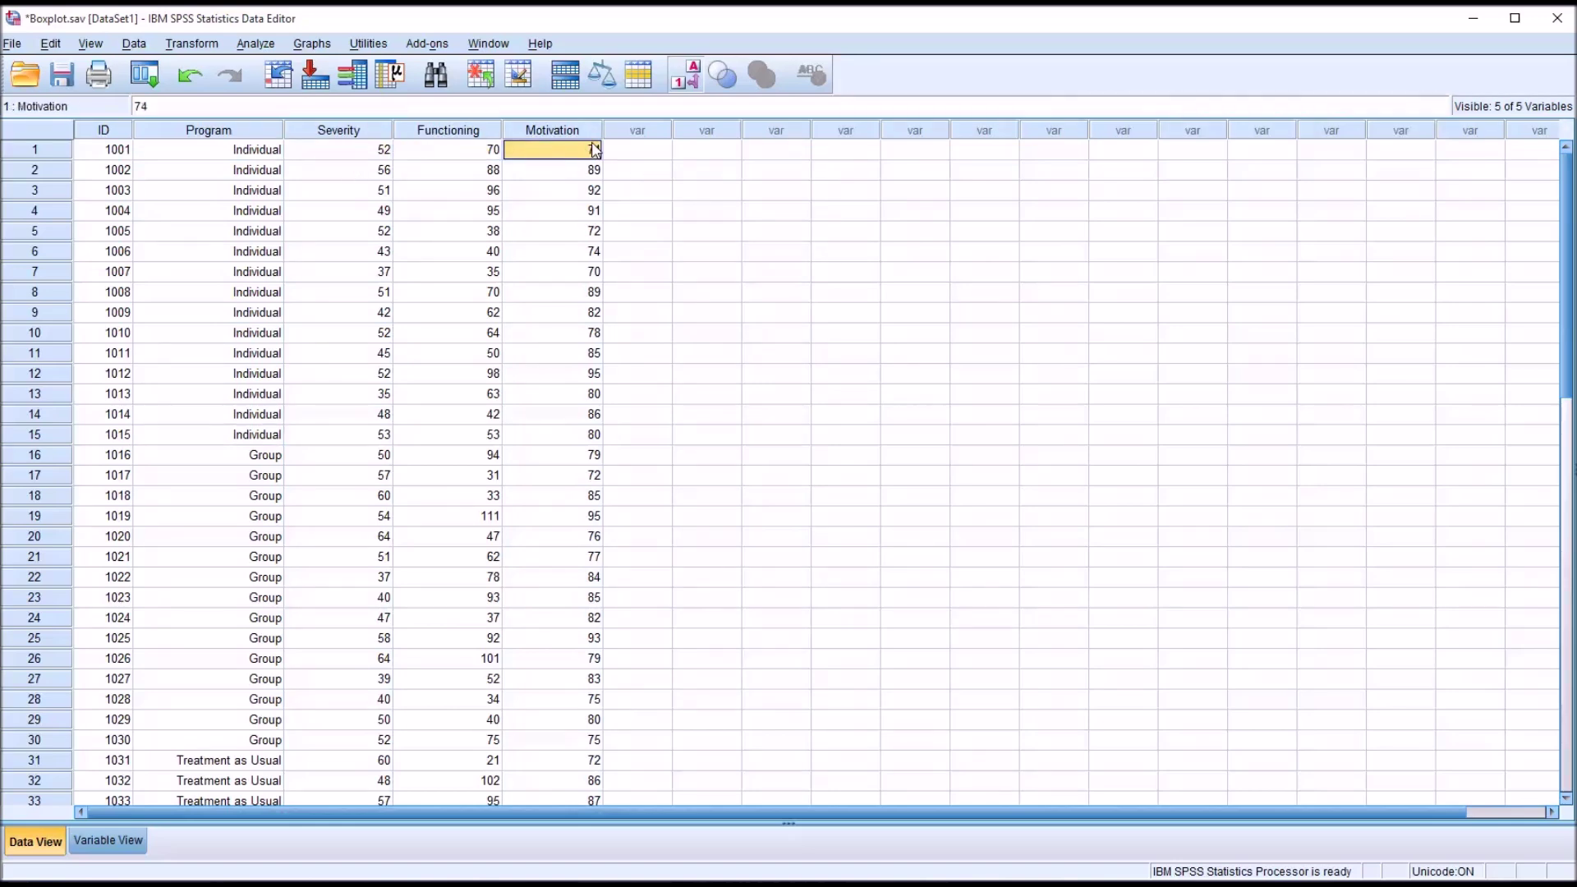
left_click(619, 153)
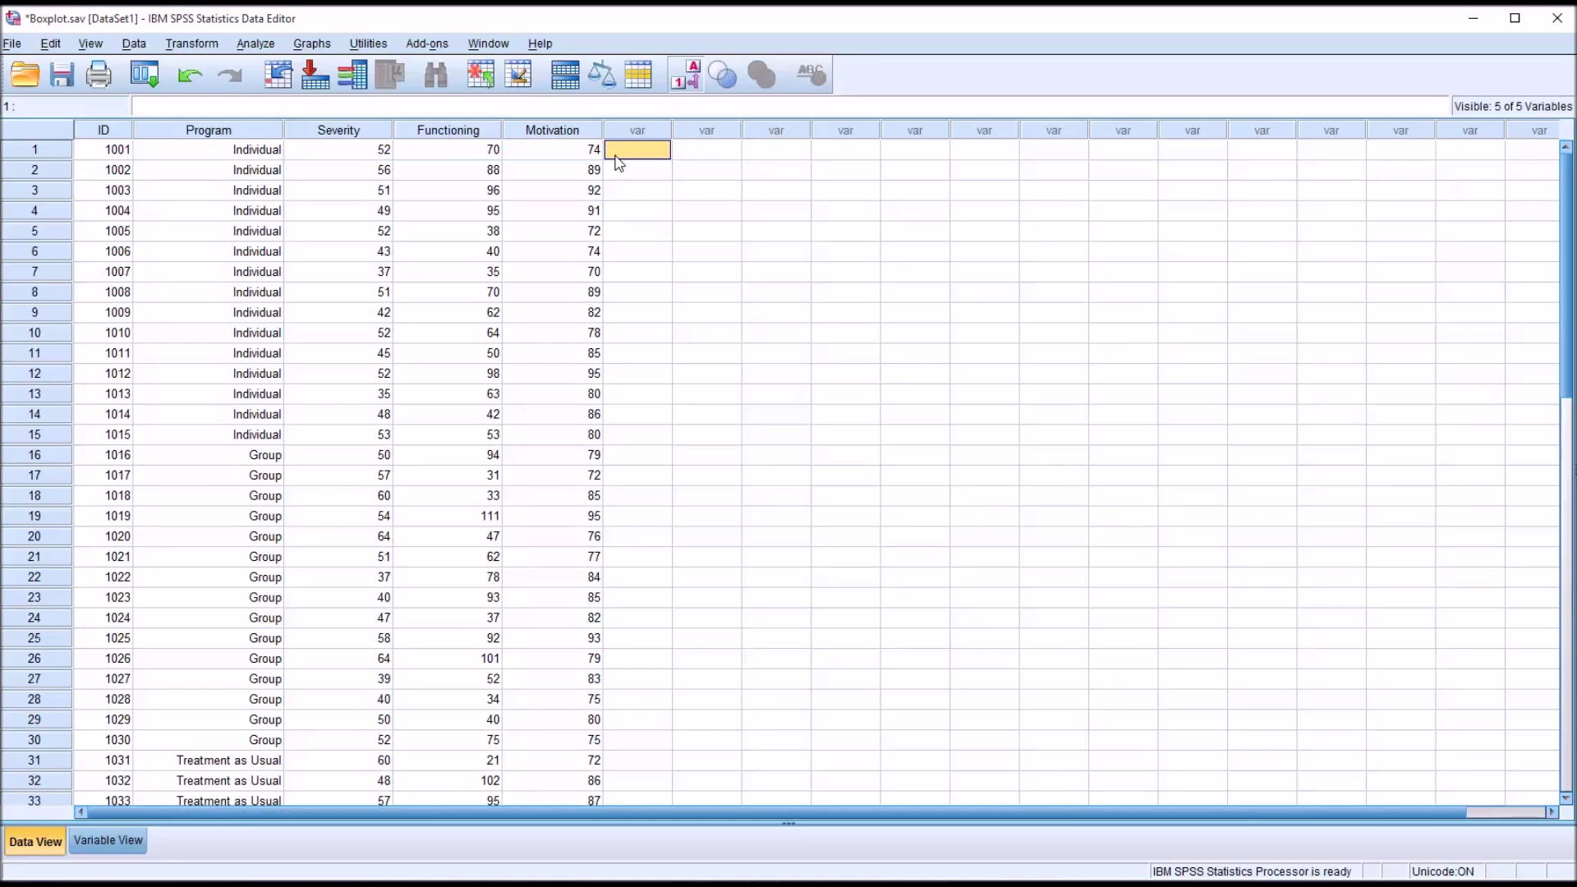
Set up Explore with Motivation as the dependent variable and Program as the factor.
left_click(251, 50)
mouse_move(286, 91)
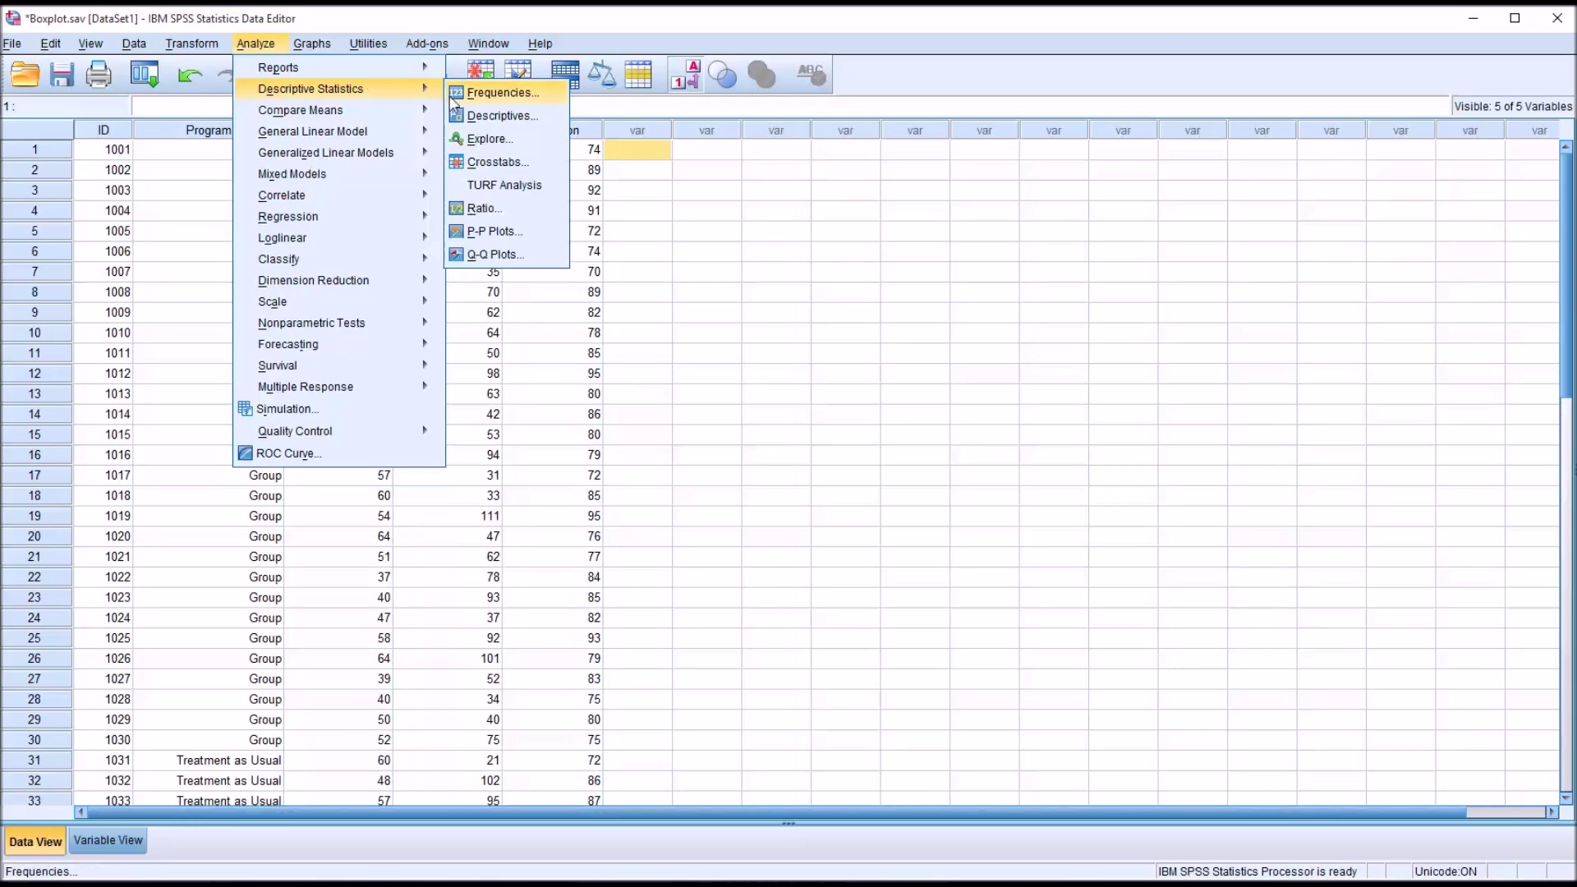
left_click(491, 141)
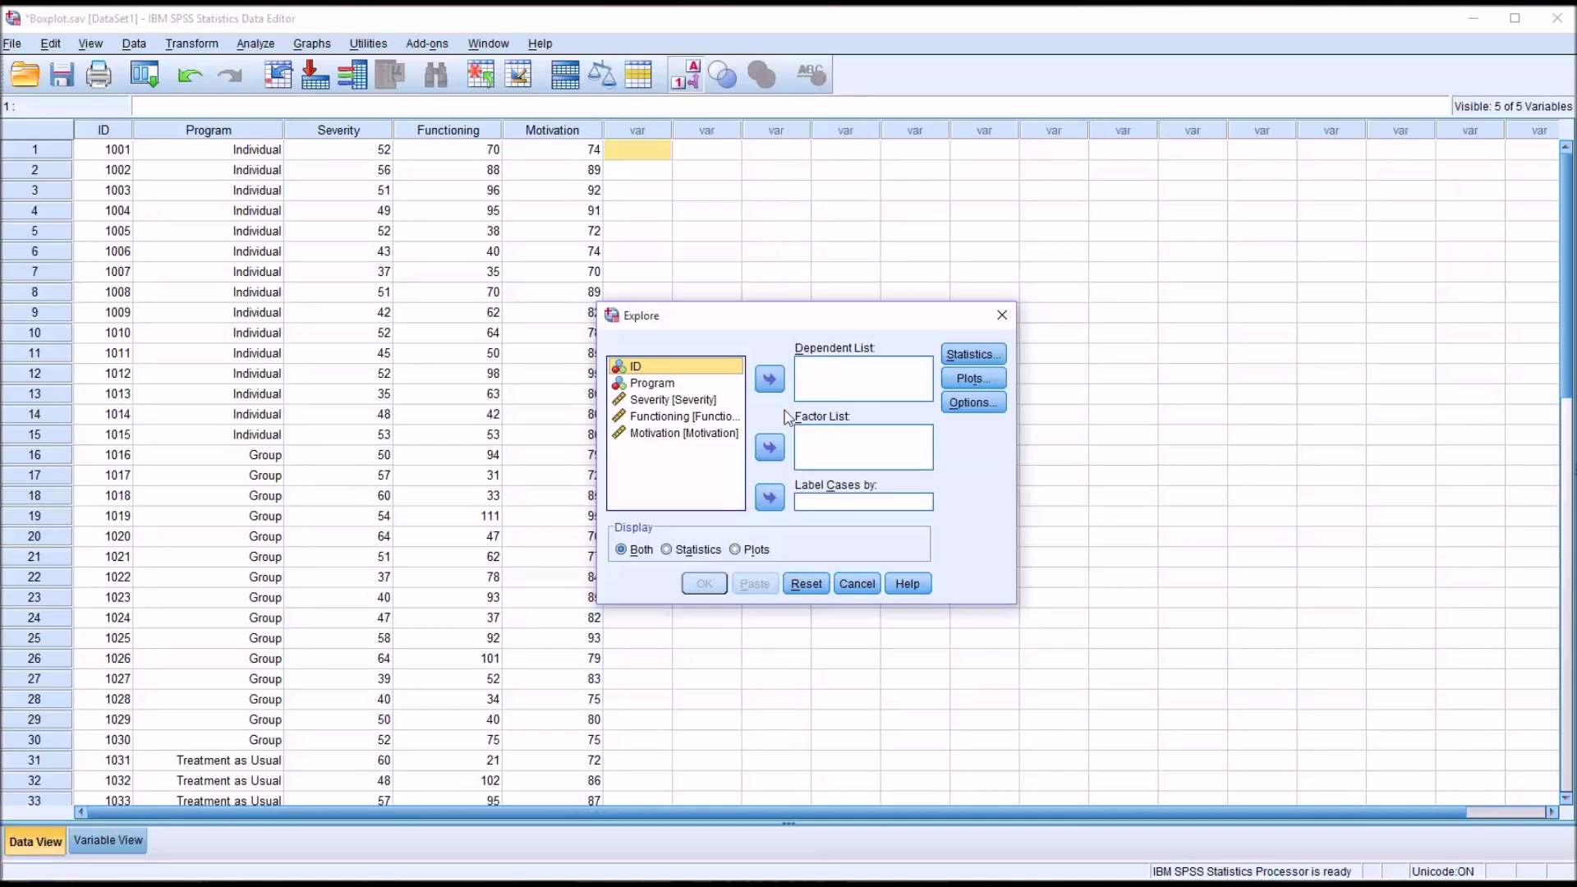
left_click(649, 385)
left_click_drag(649, 386, 845, 442)
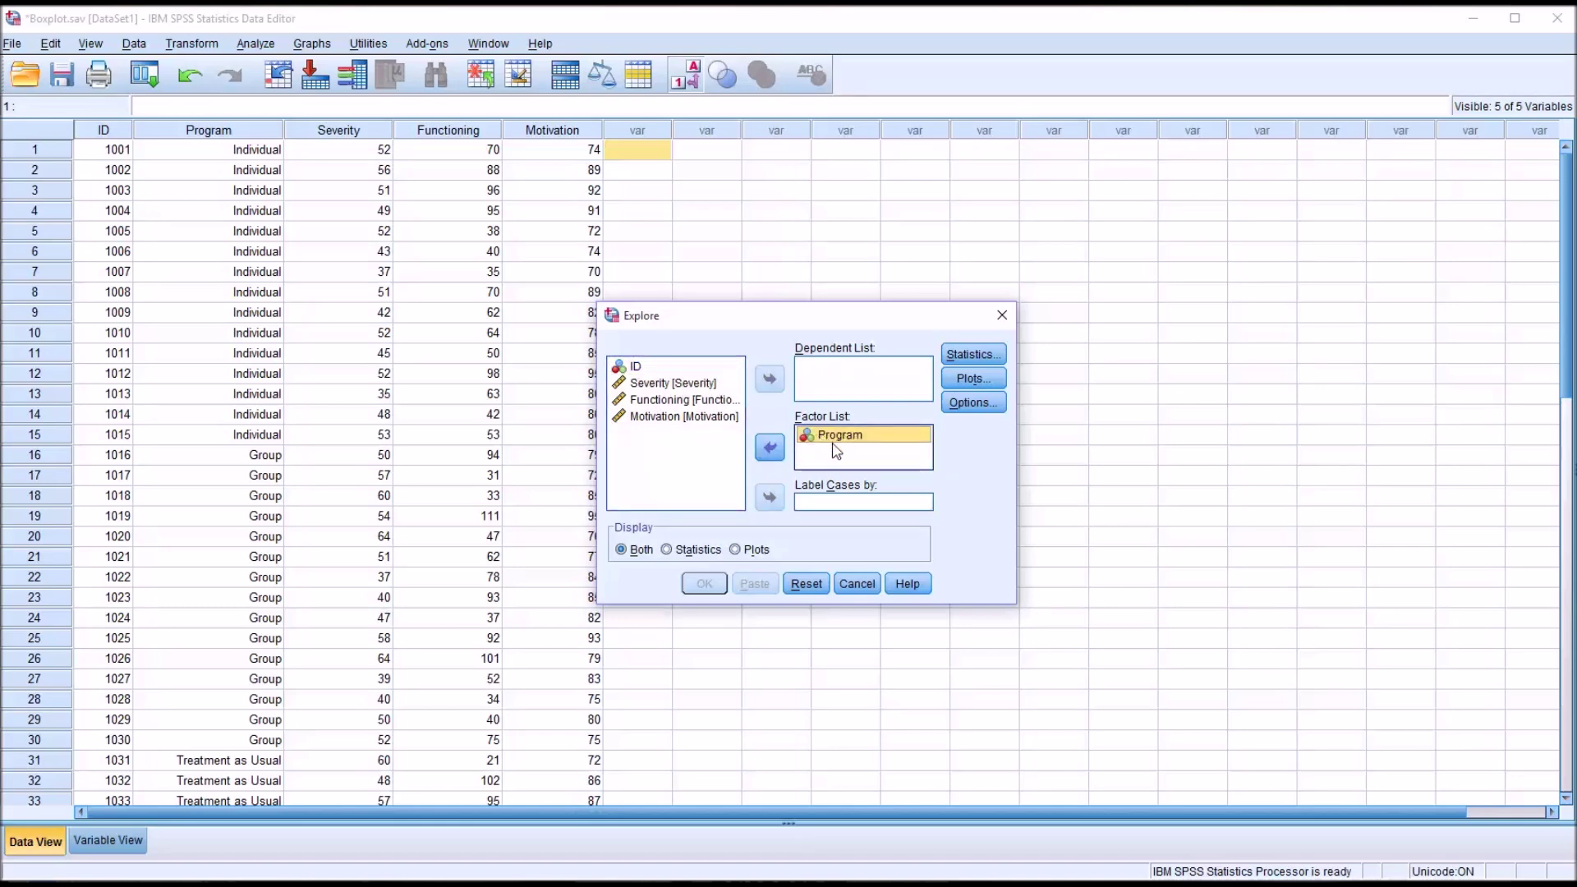
left_click(674, 420)
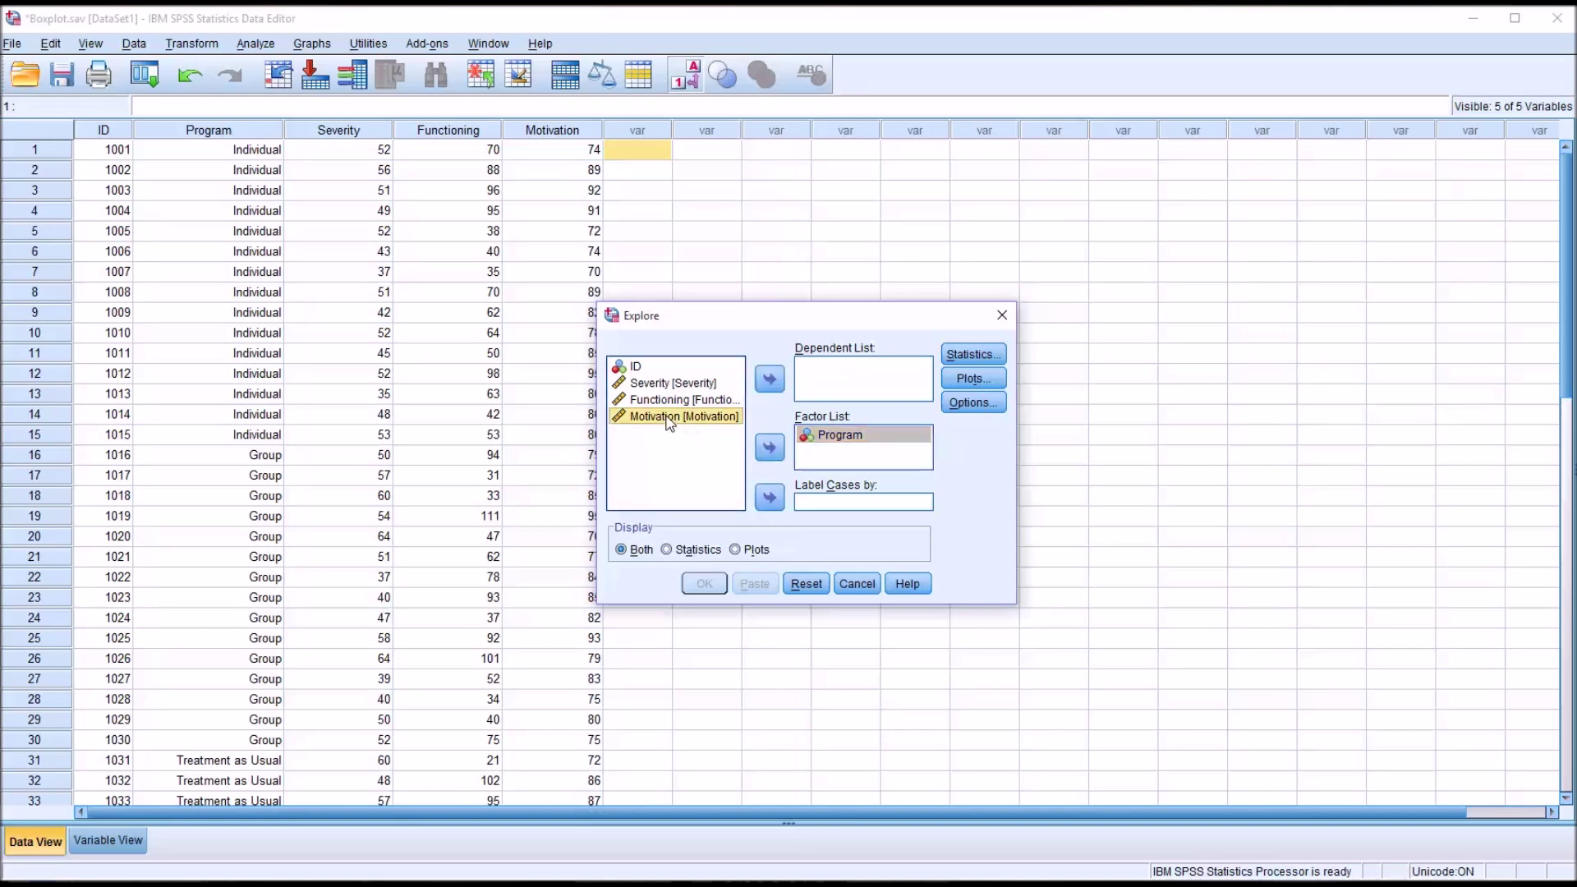
left_click_drag(685, 425, 830, 393)
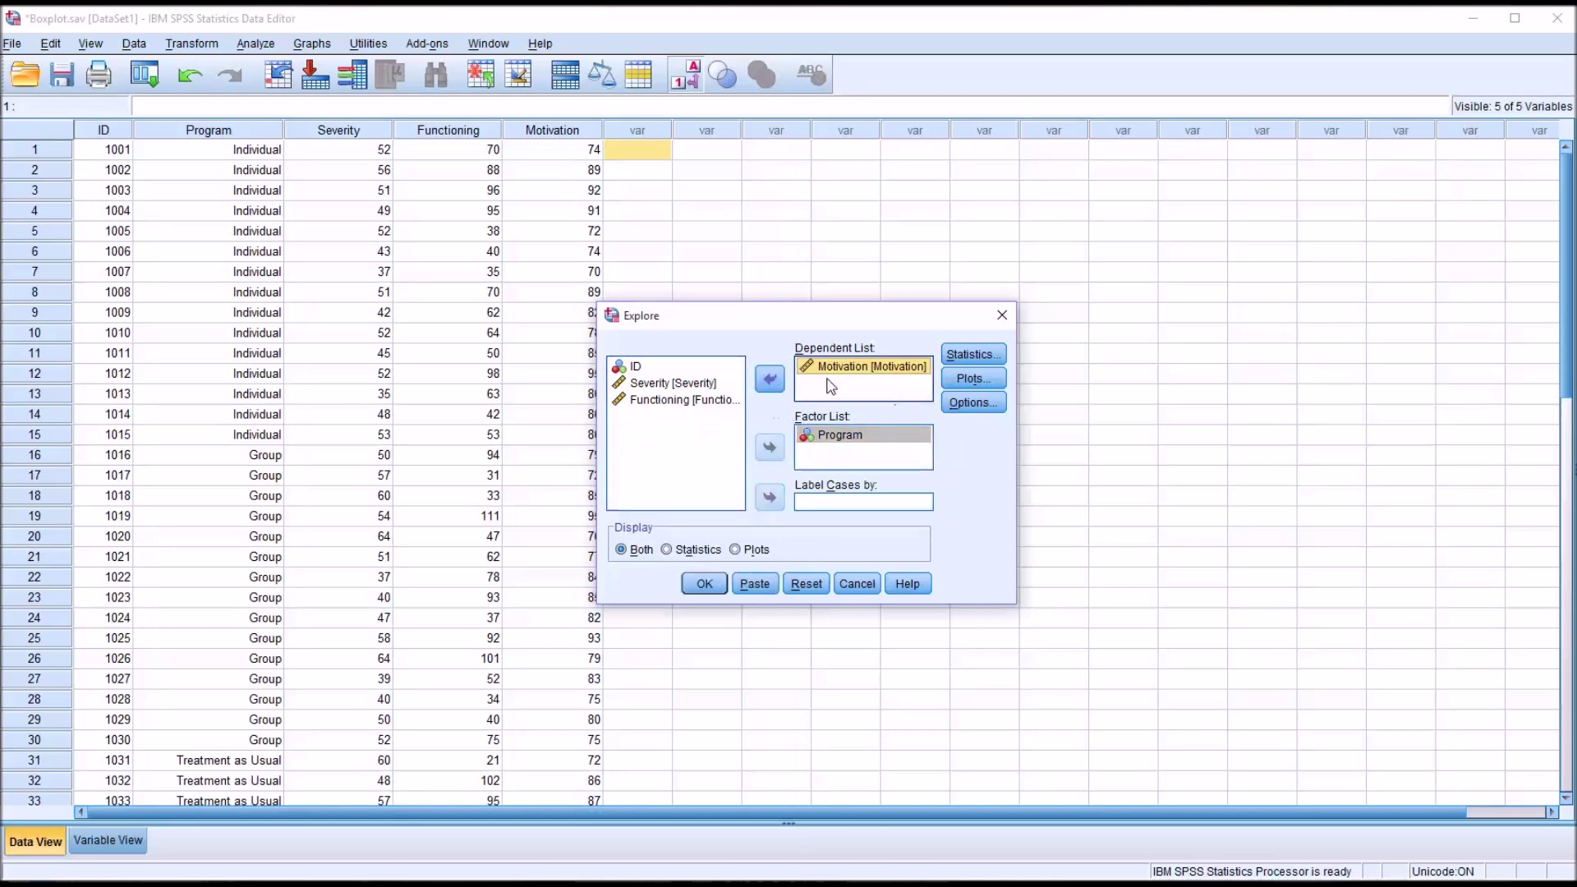
Add Outliers and Percentiles to the Explore statistics.
left_click(970, 360)
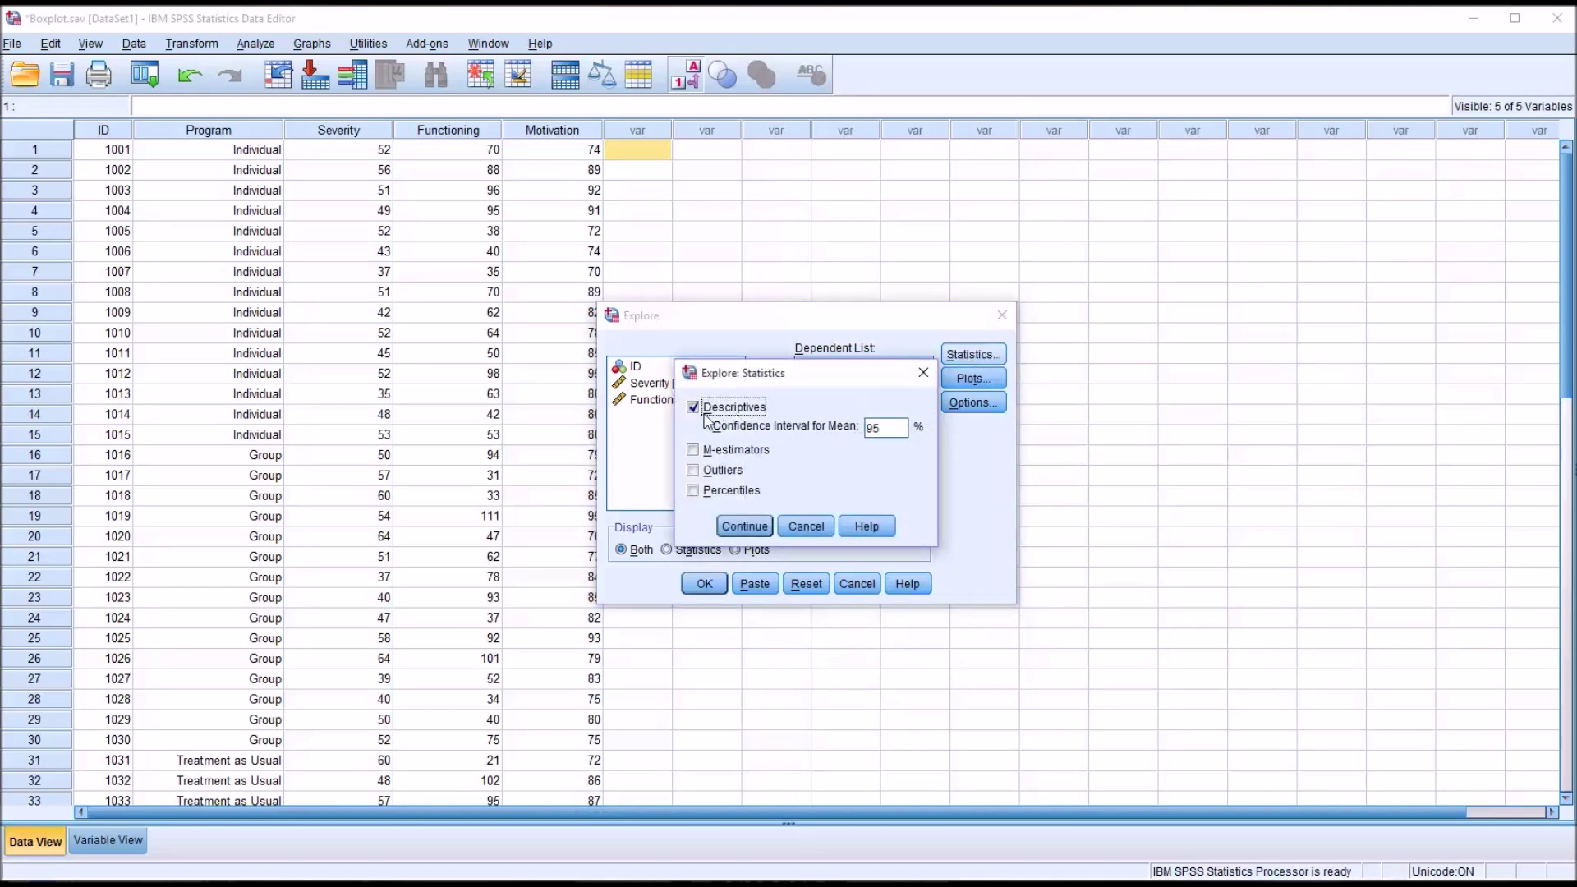
left_click(694, 471)
left_click(693, 492)
left_click(735, 526)
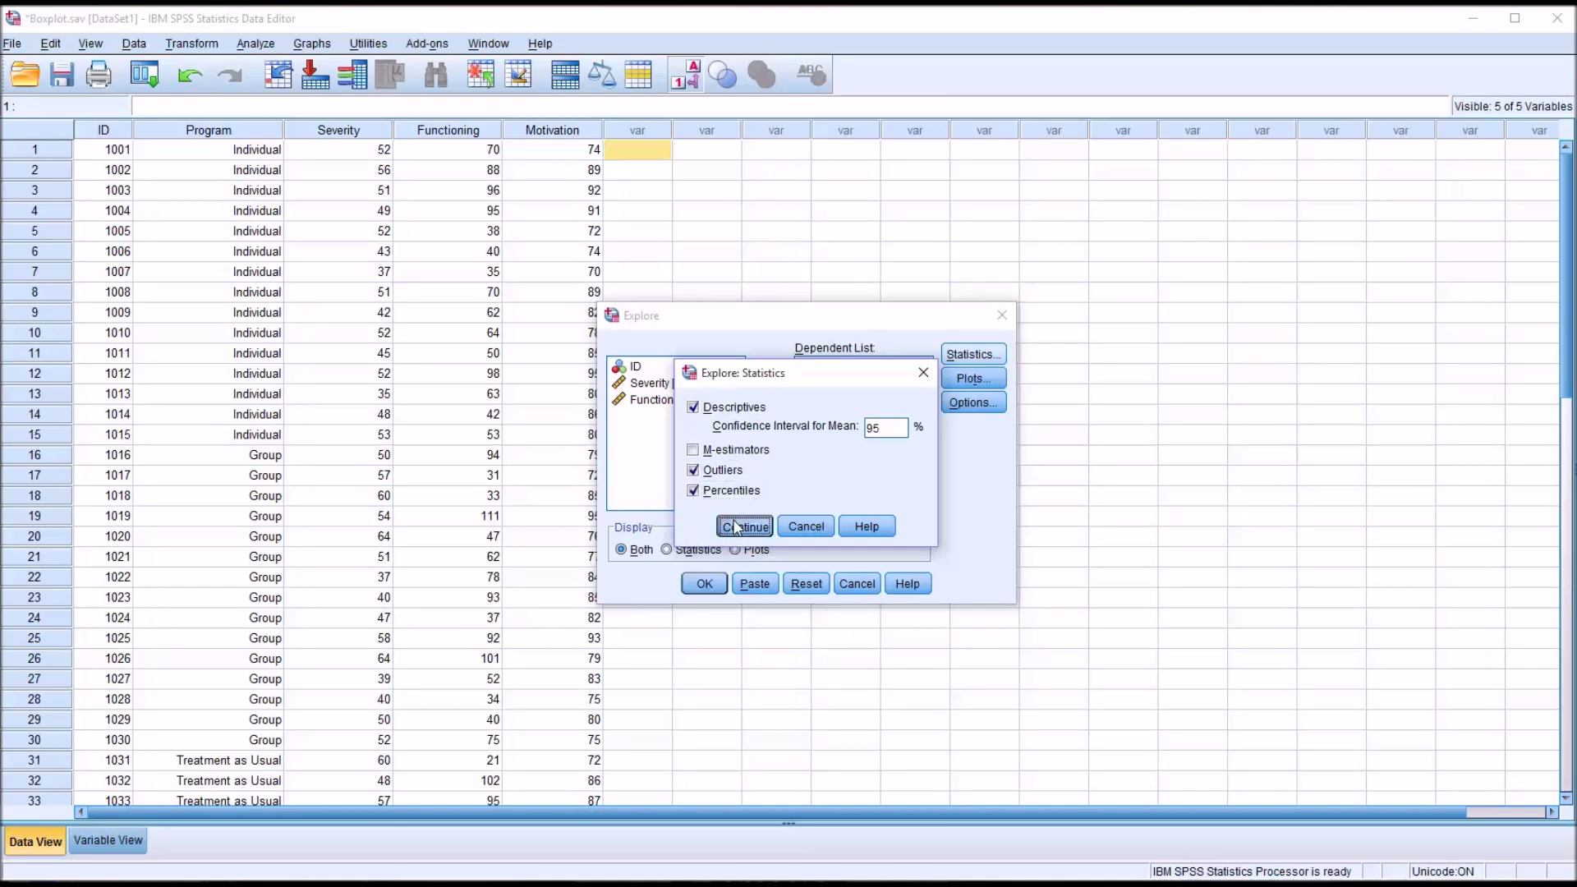
Turn off stem-and-leaf plots, keep default missing-value handling, and run Explore.
left_click(957, 382)
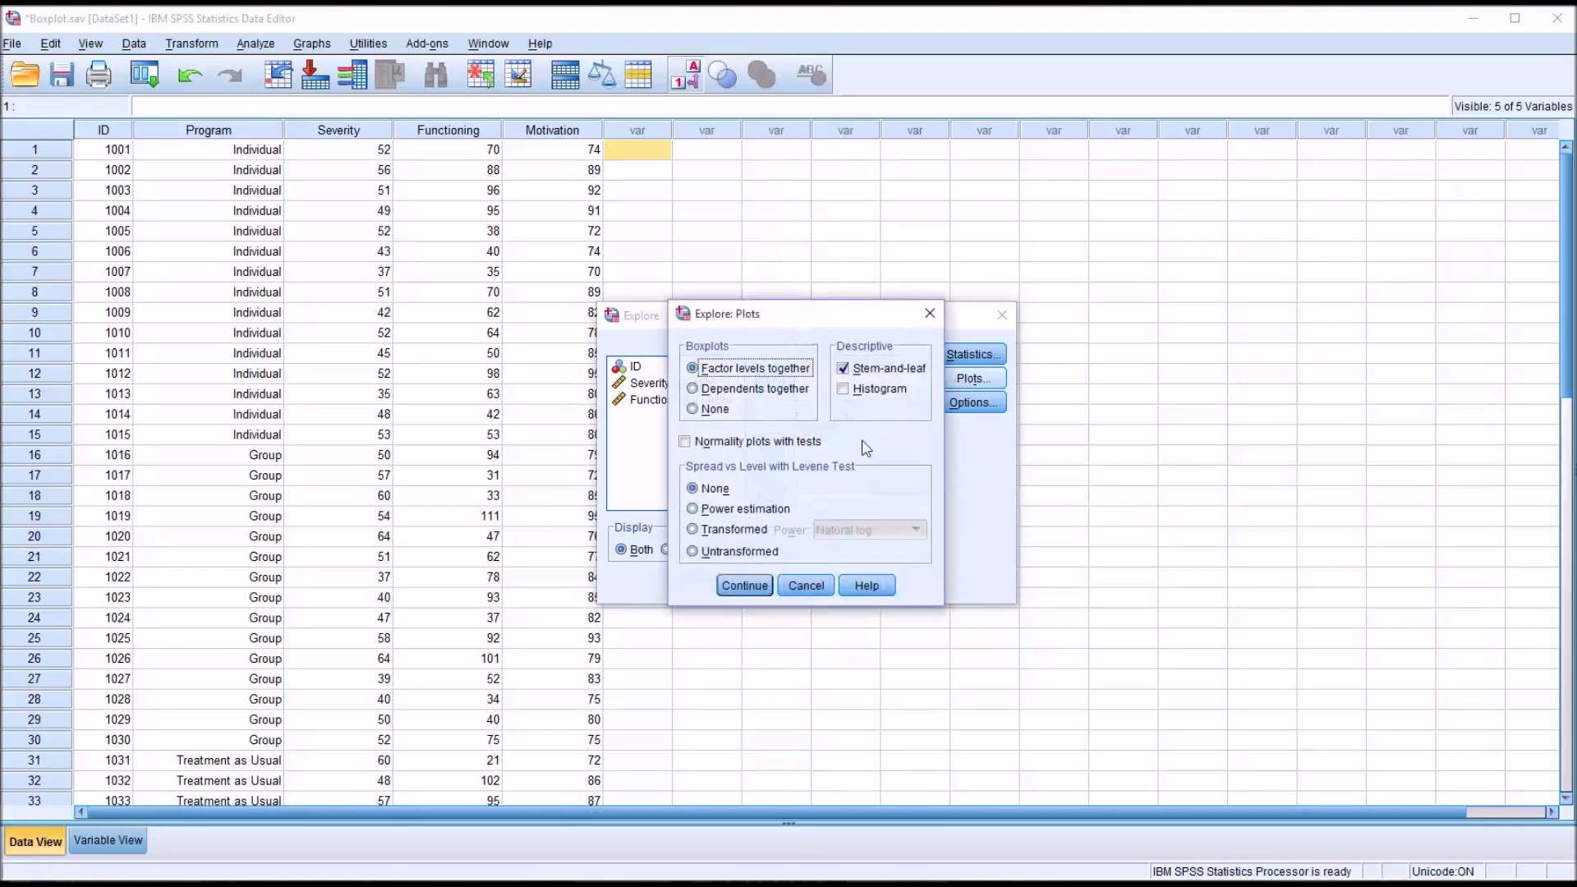
left_click(846, 370)
left_click(743, 585)
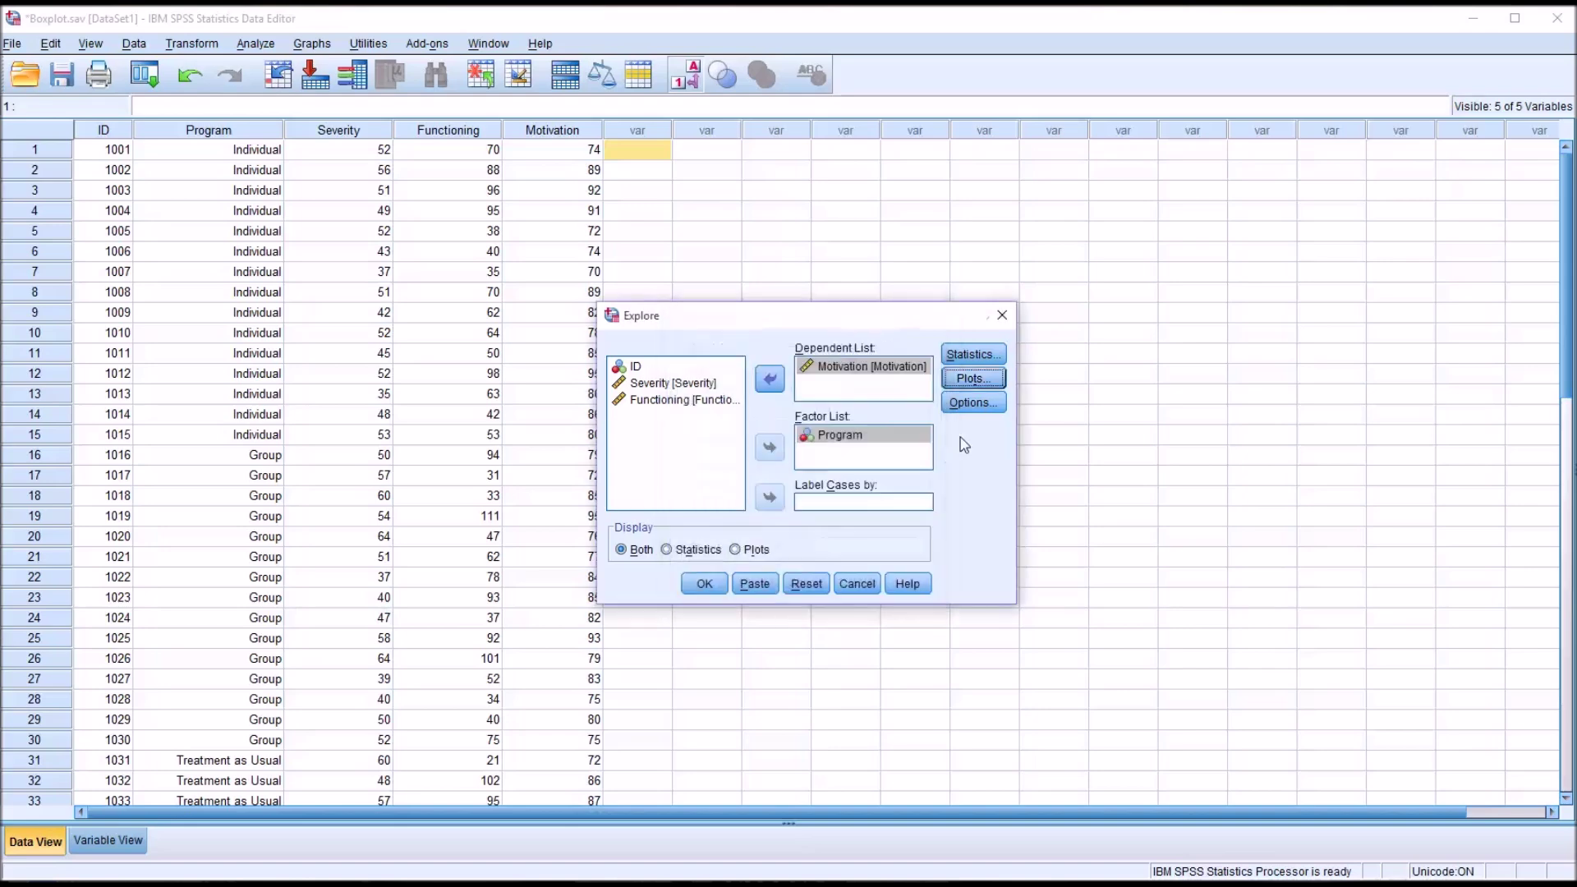
left_click(972, 403)
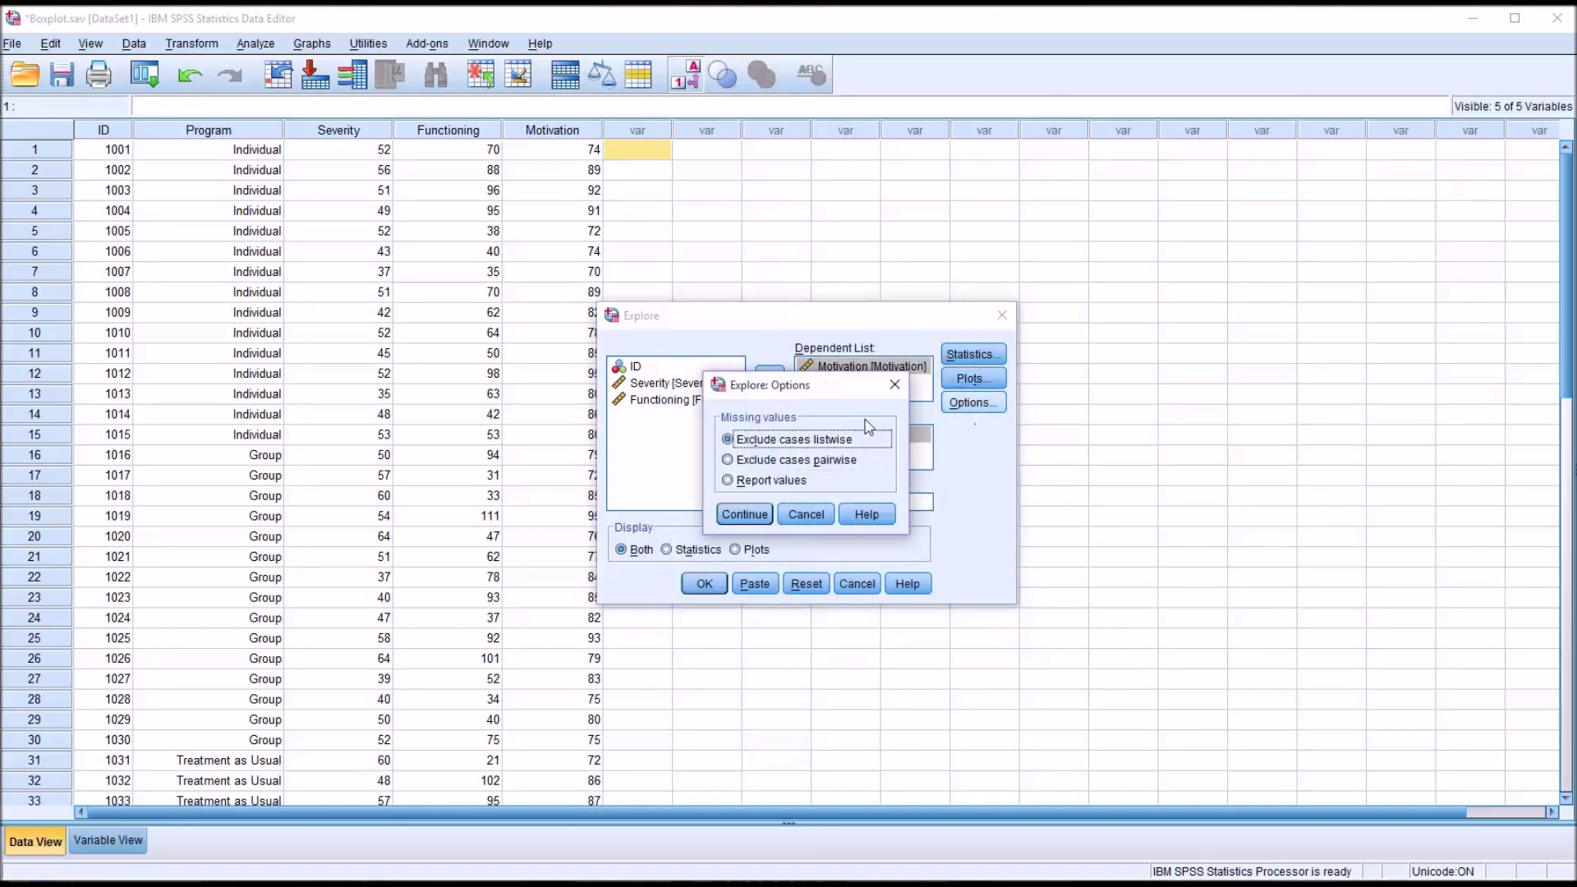
left_click(731, 518)
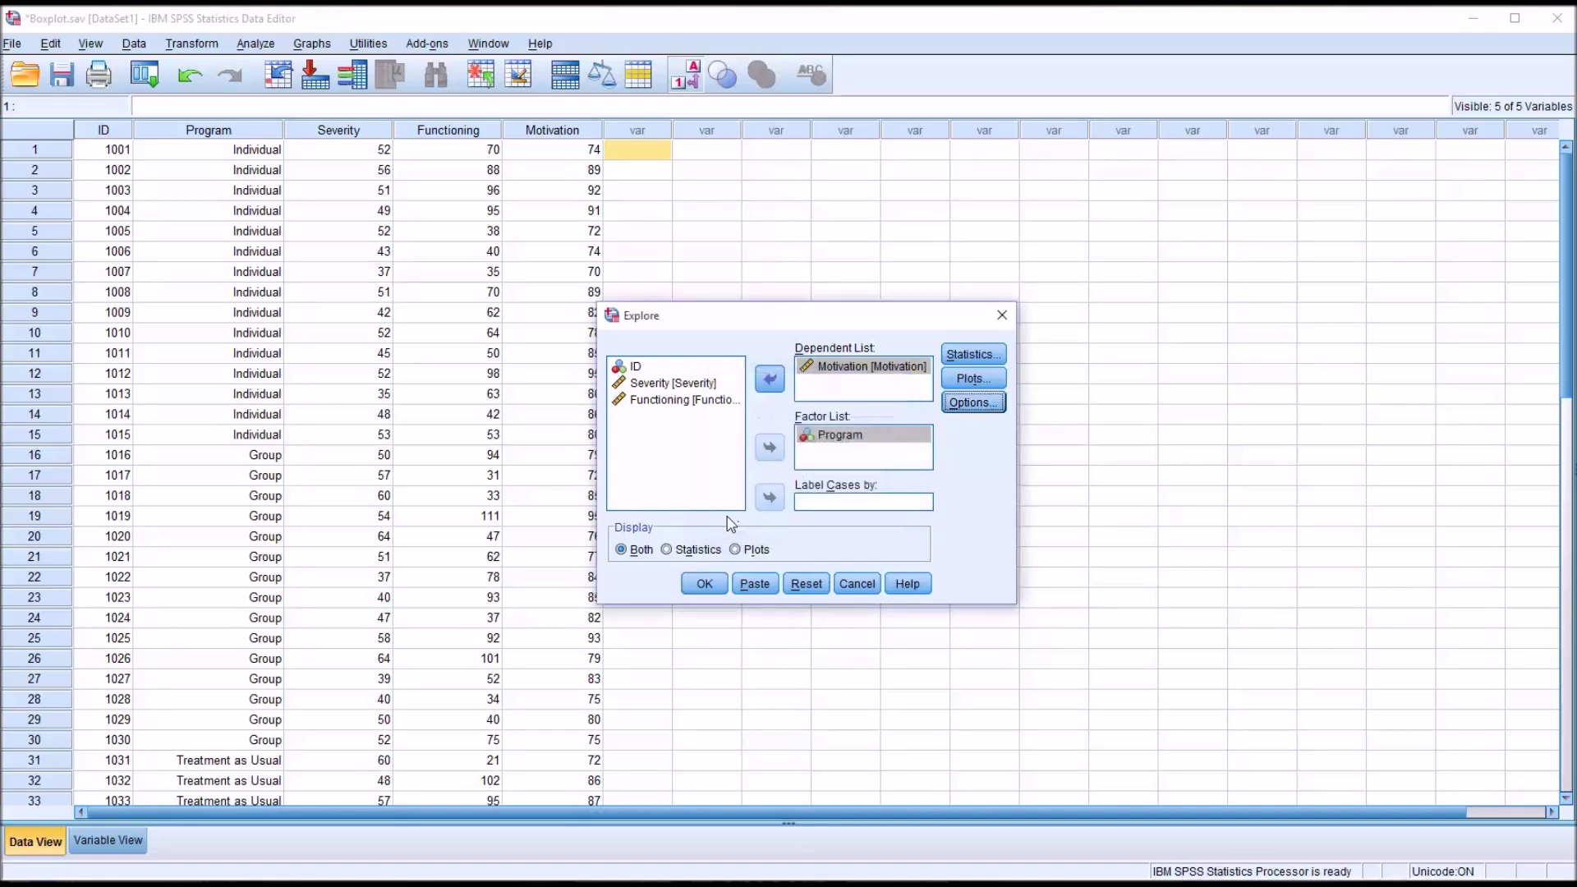
left_click(704, 585)
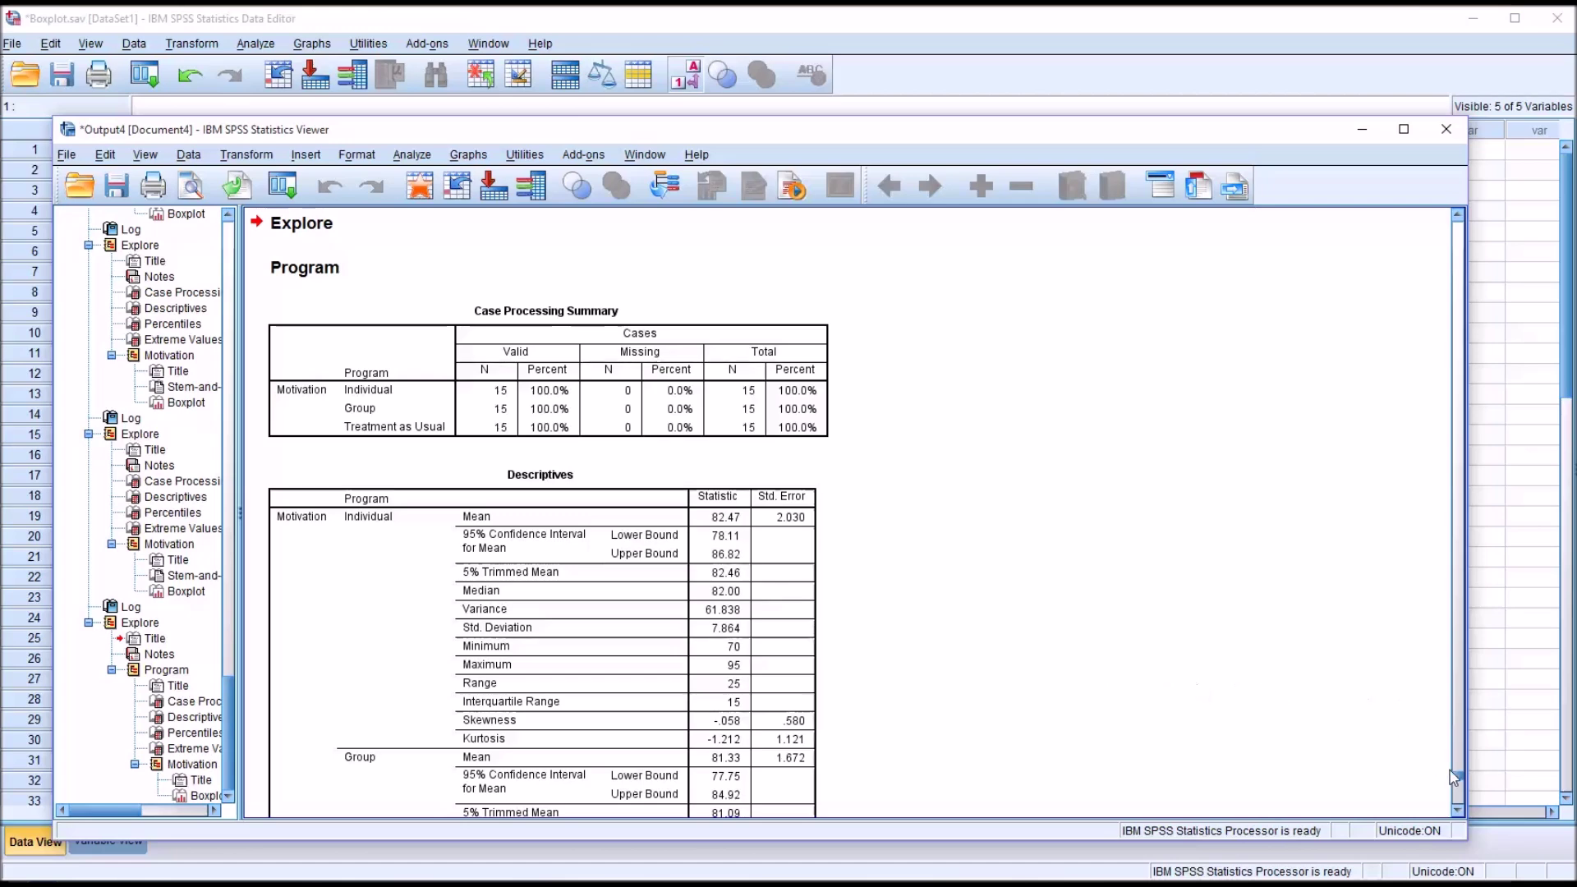
scroll(1459, 783, "down", 3)
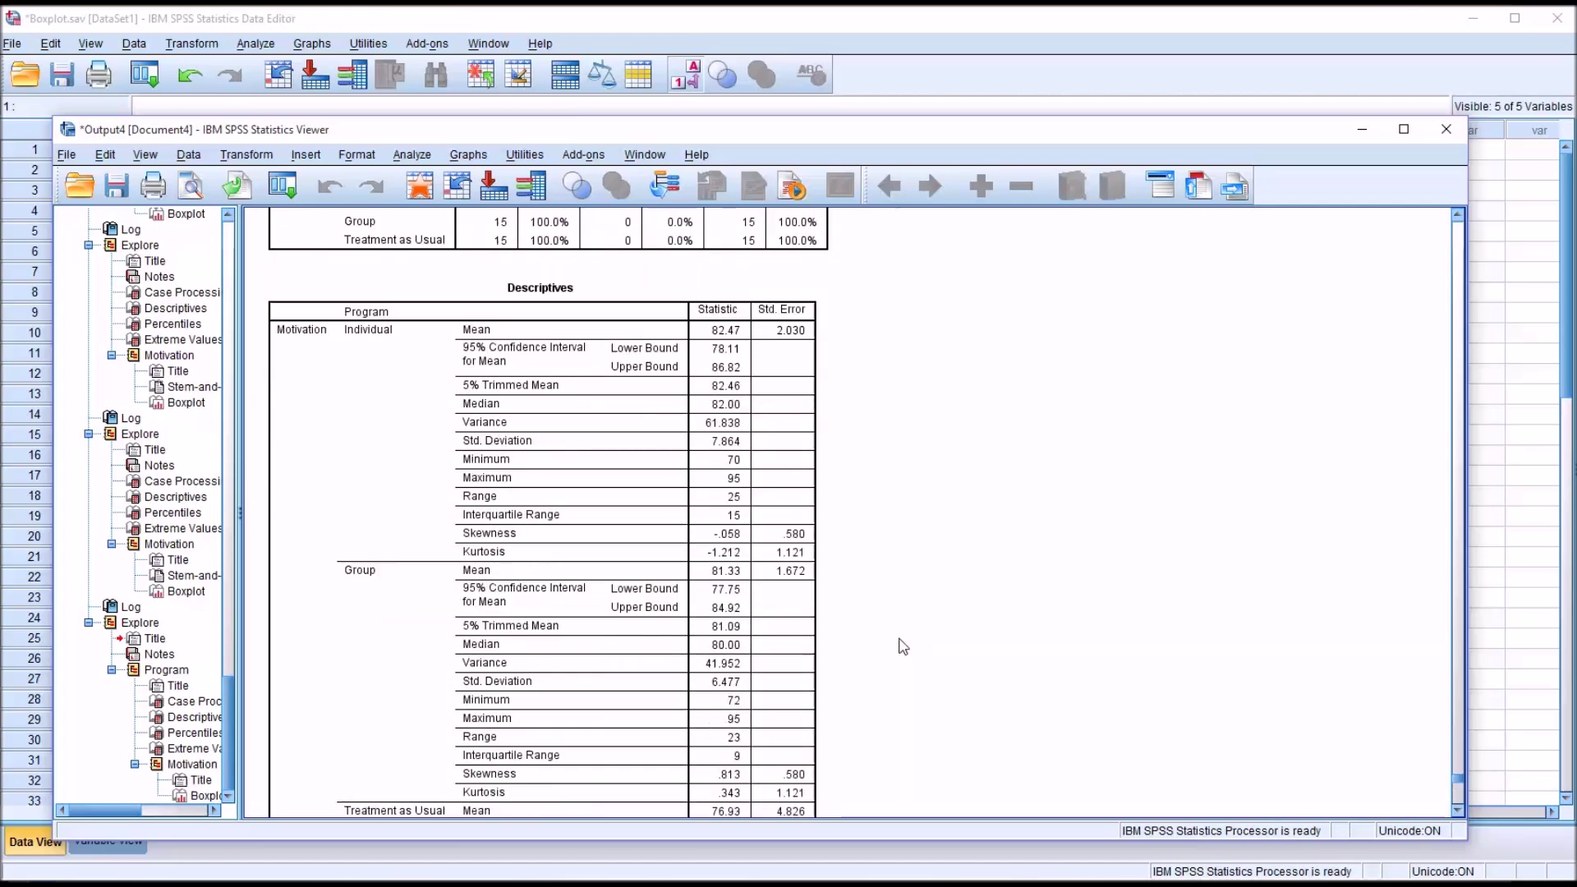
left_click(638, 488)
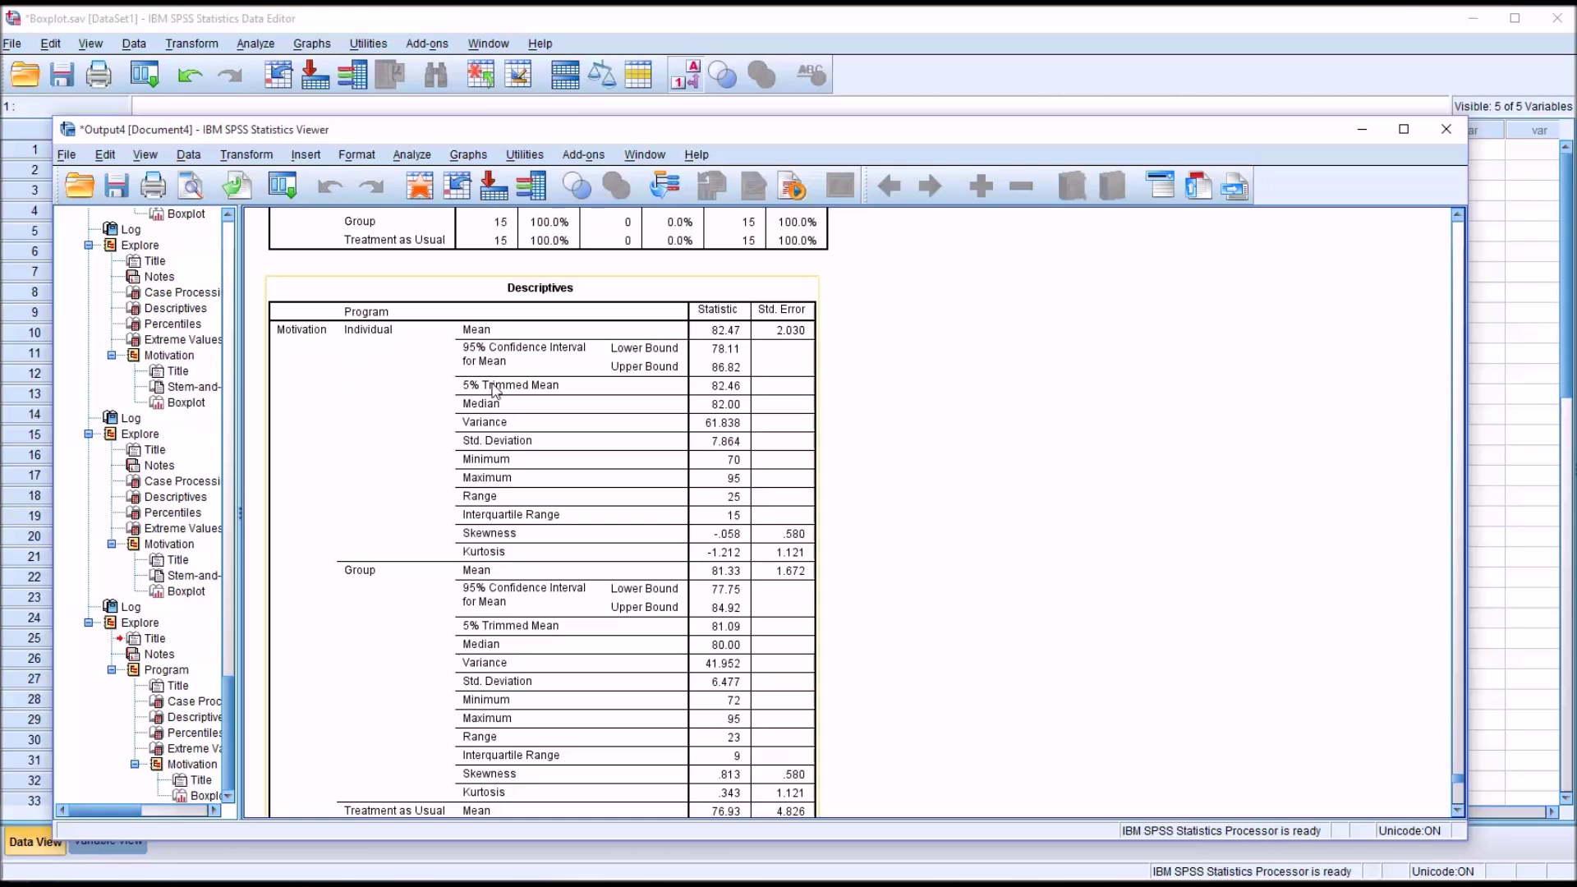
left_click(970, 582)
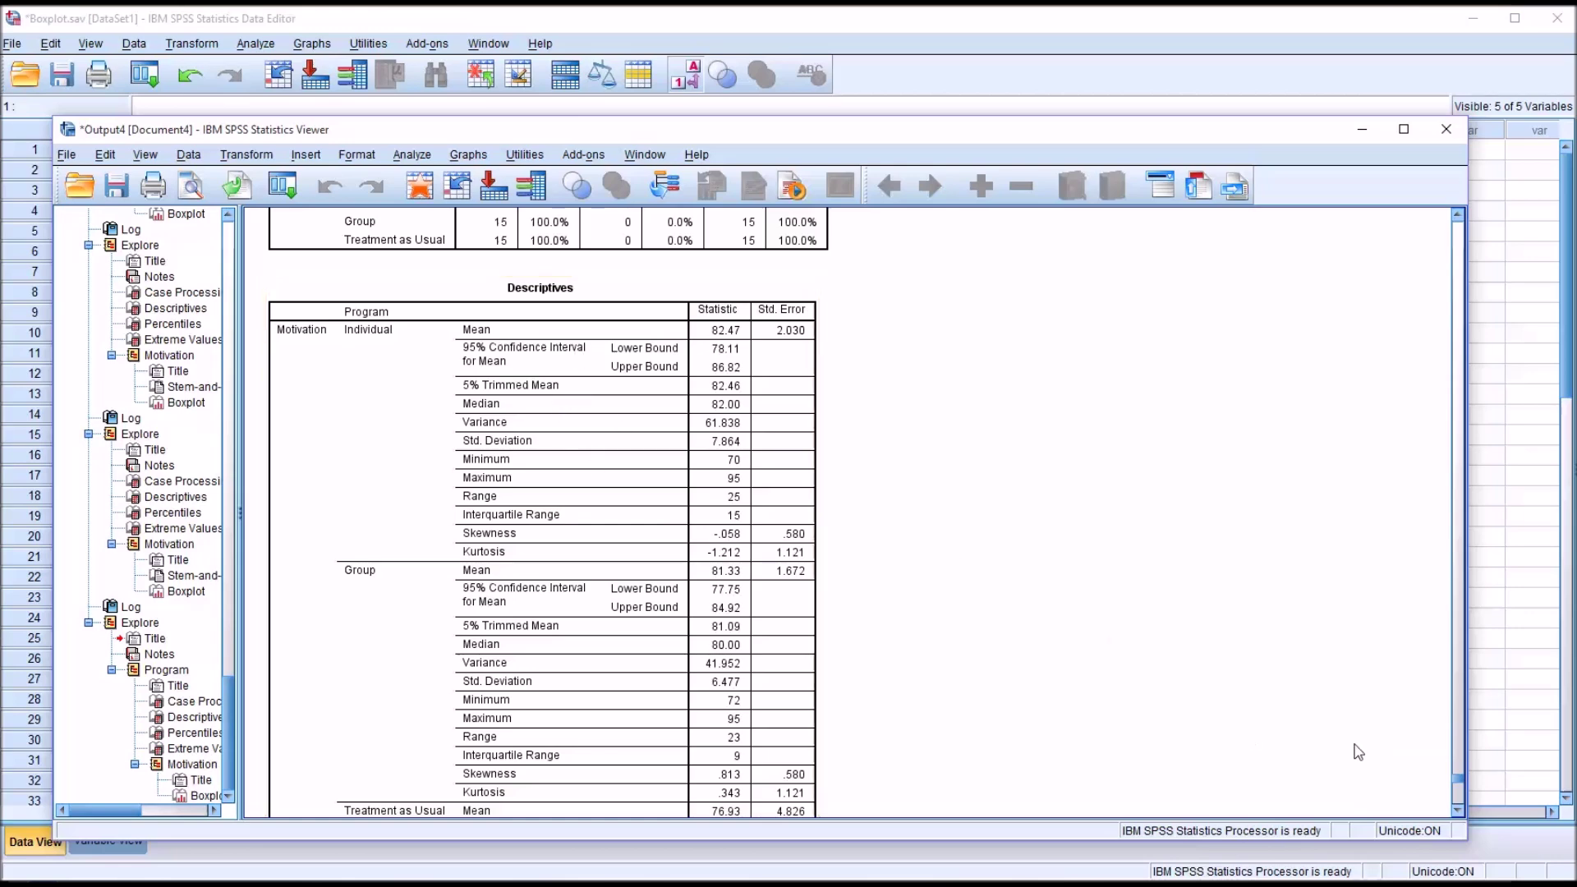
scroll(1460, 782, "down", 7)
scroll(1461, 783, "down", 3)
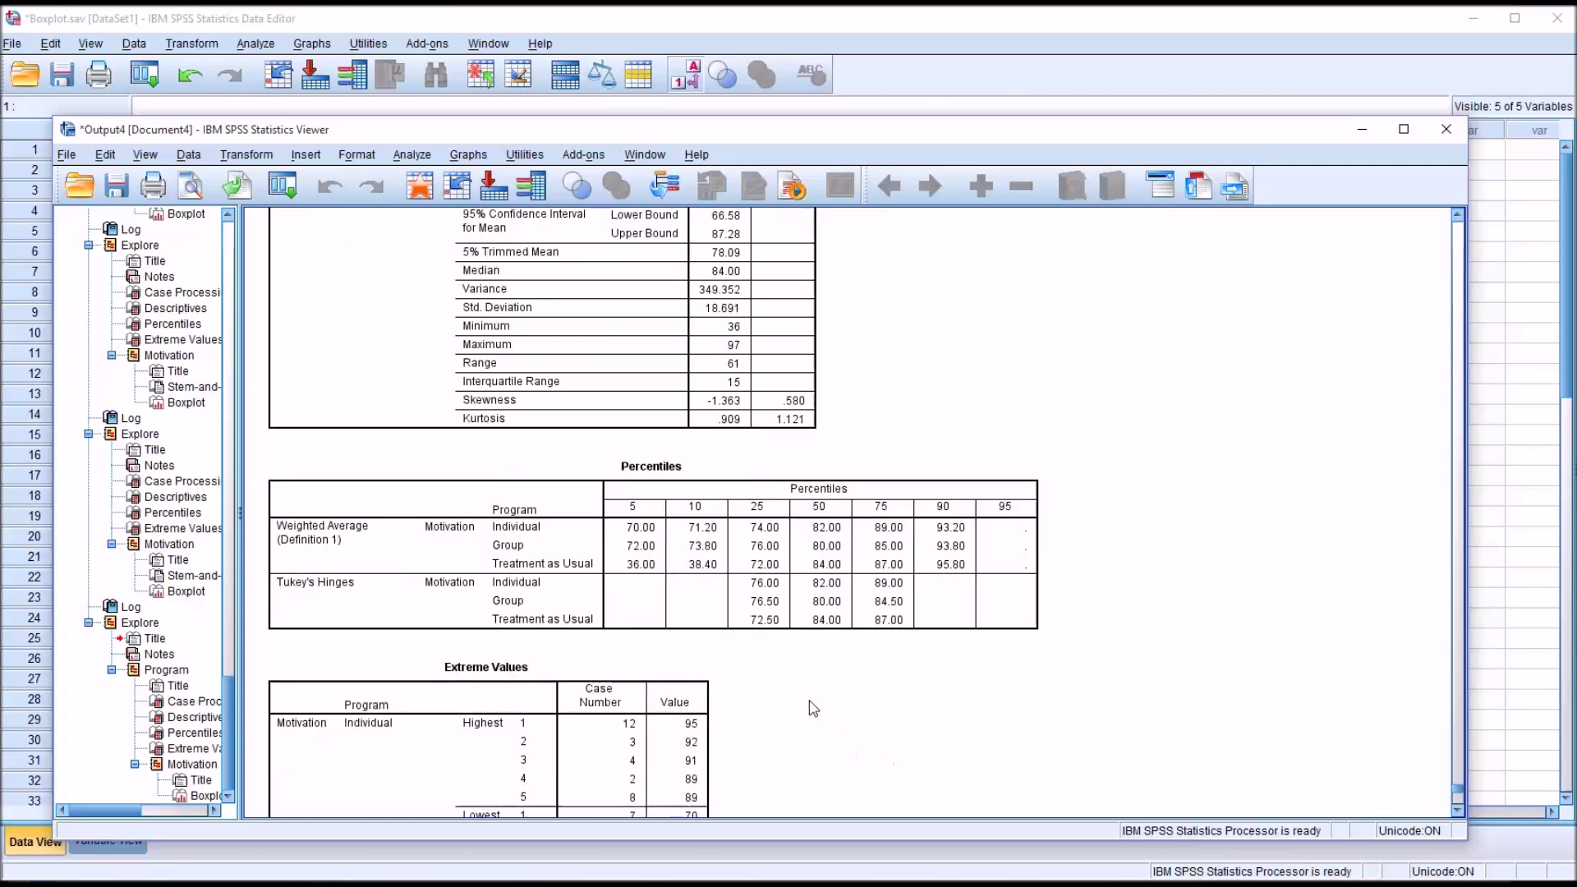
left_click(686, 624)
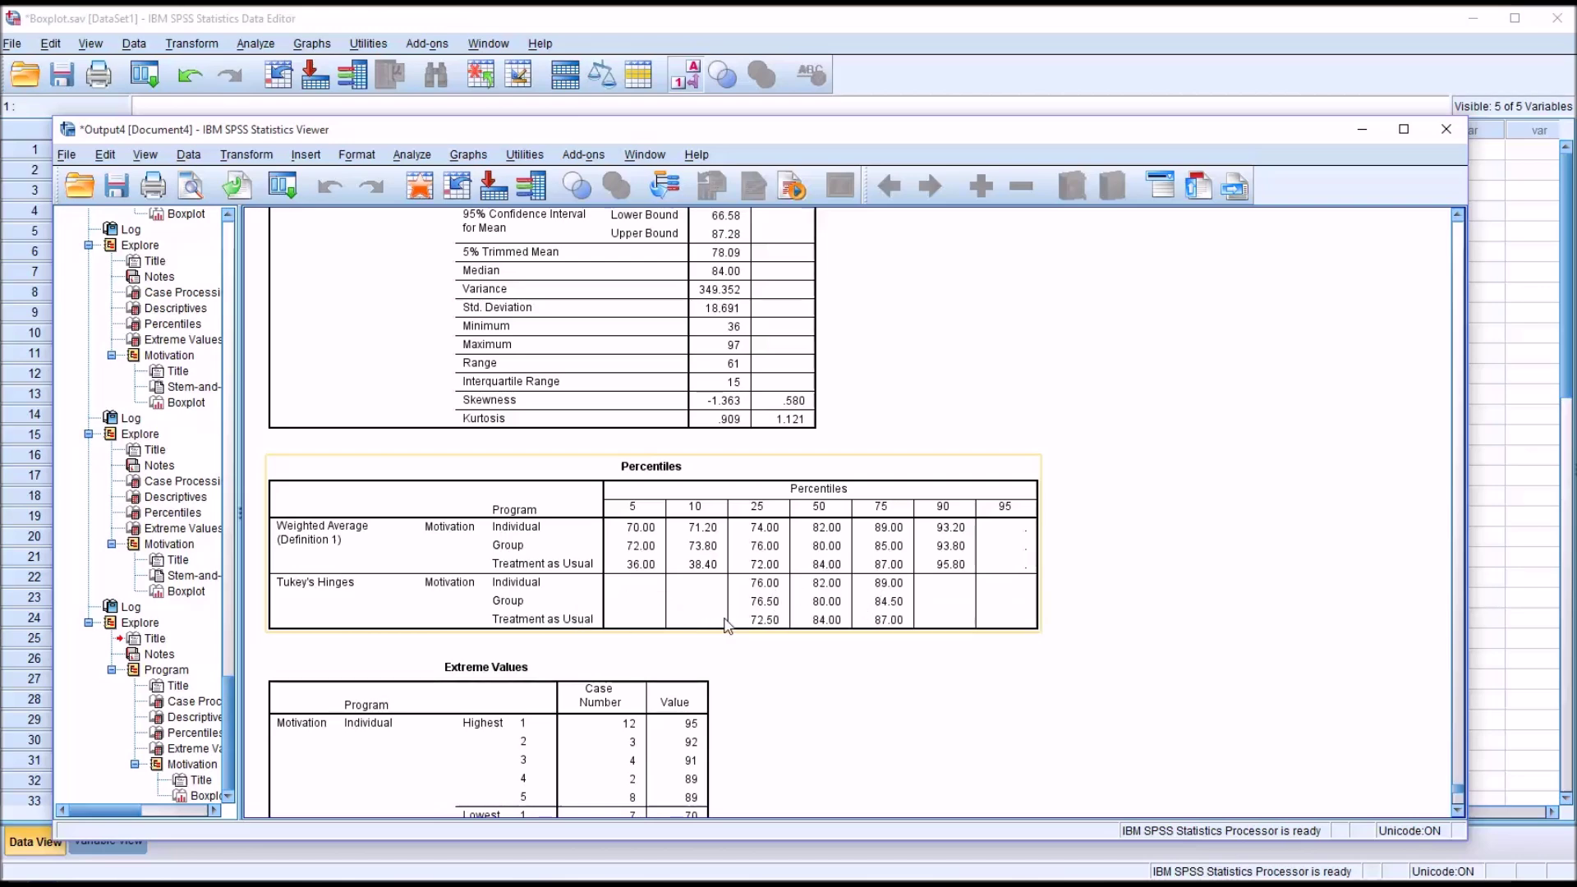
scroll(1460, 793, "down", 15)
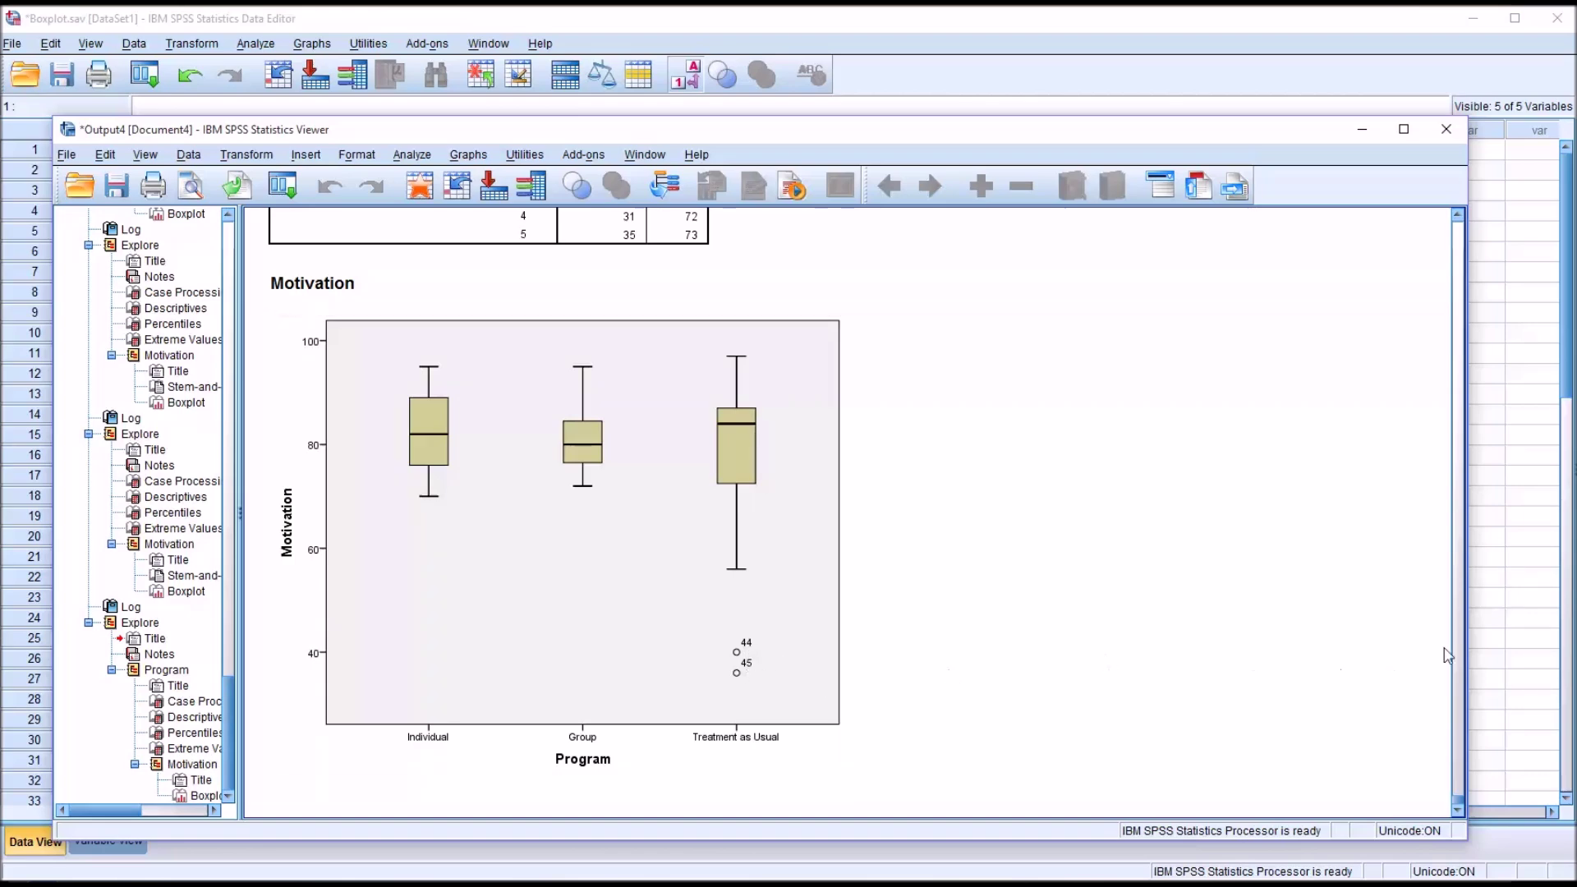
Check Motivation values 40 and 36 for cases 44 and 45, then return to the boxplot output.
left_click(1513, 640)
left_click_drag(1565, 380, 1376, 599)
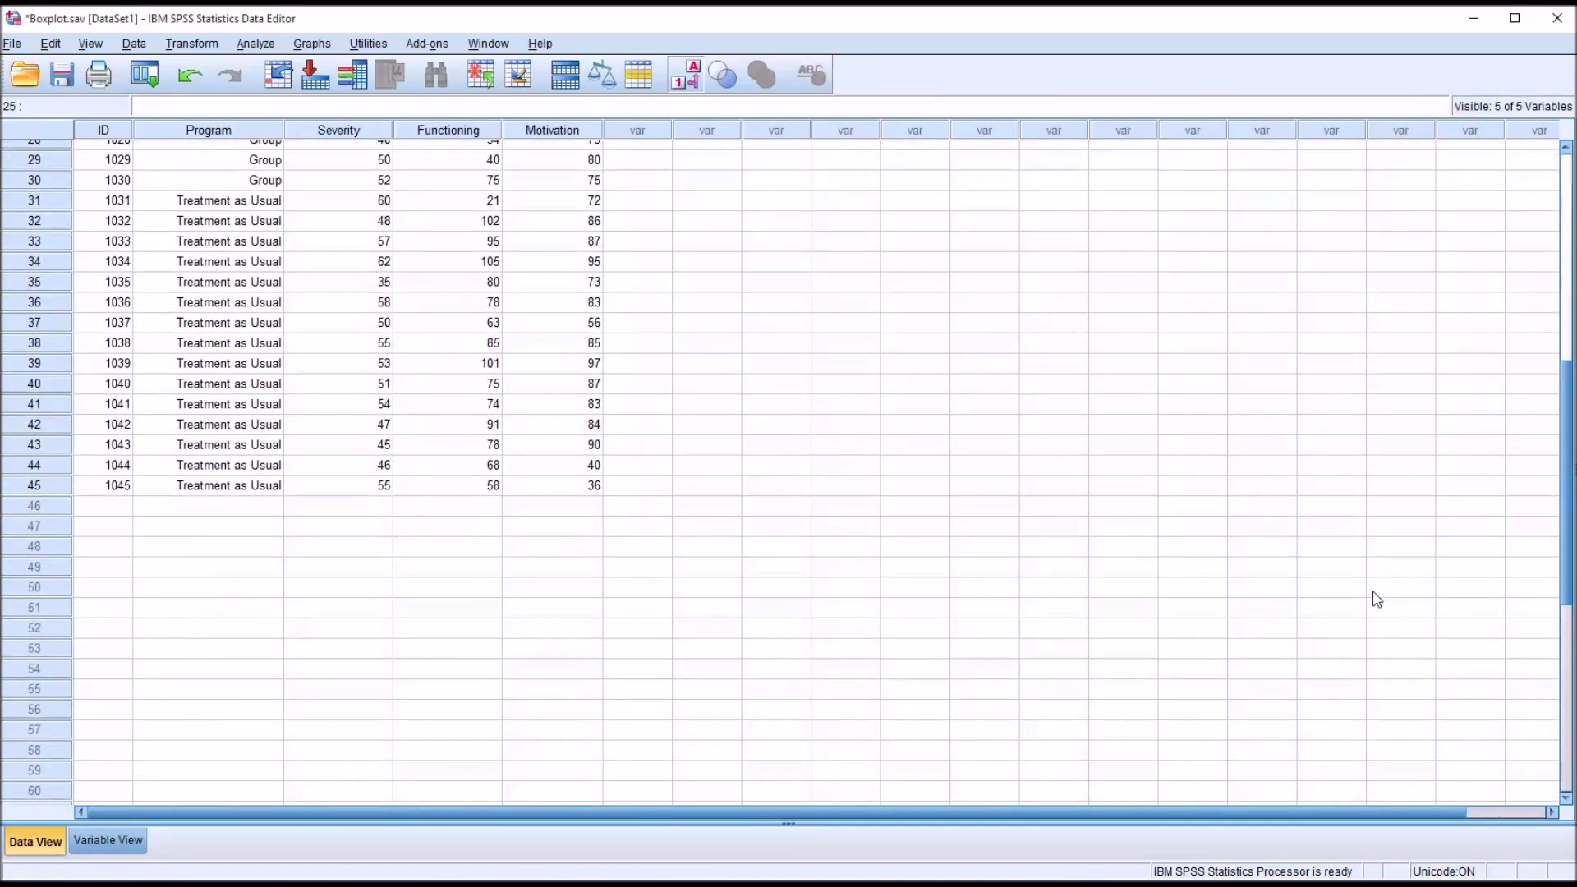
left_click(535, 472)
left_click(533, 491)
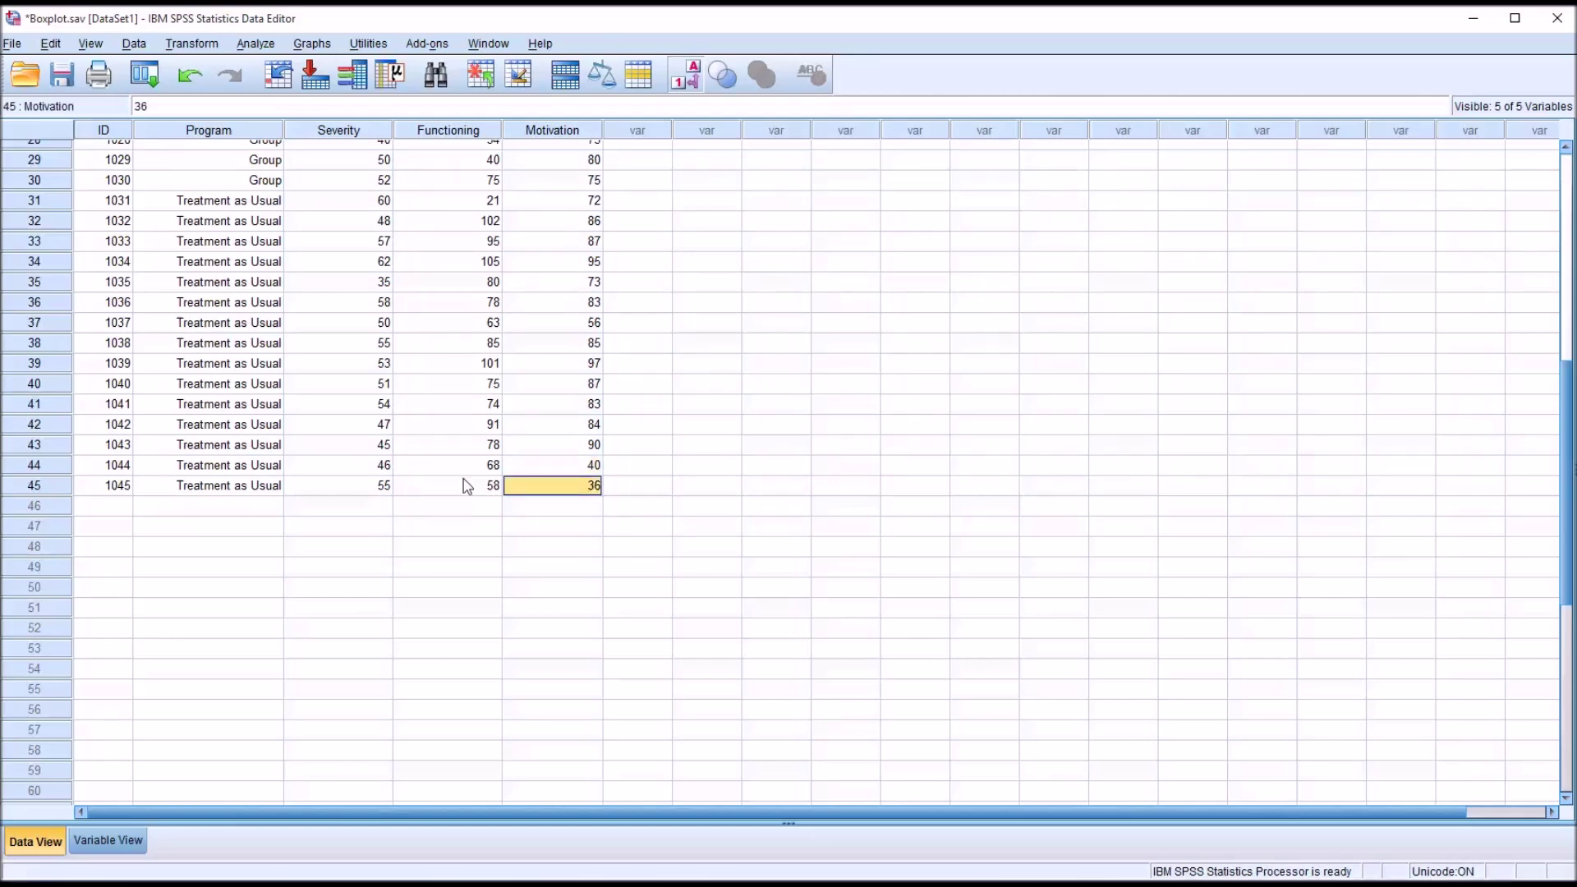
left_click(531, 469)
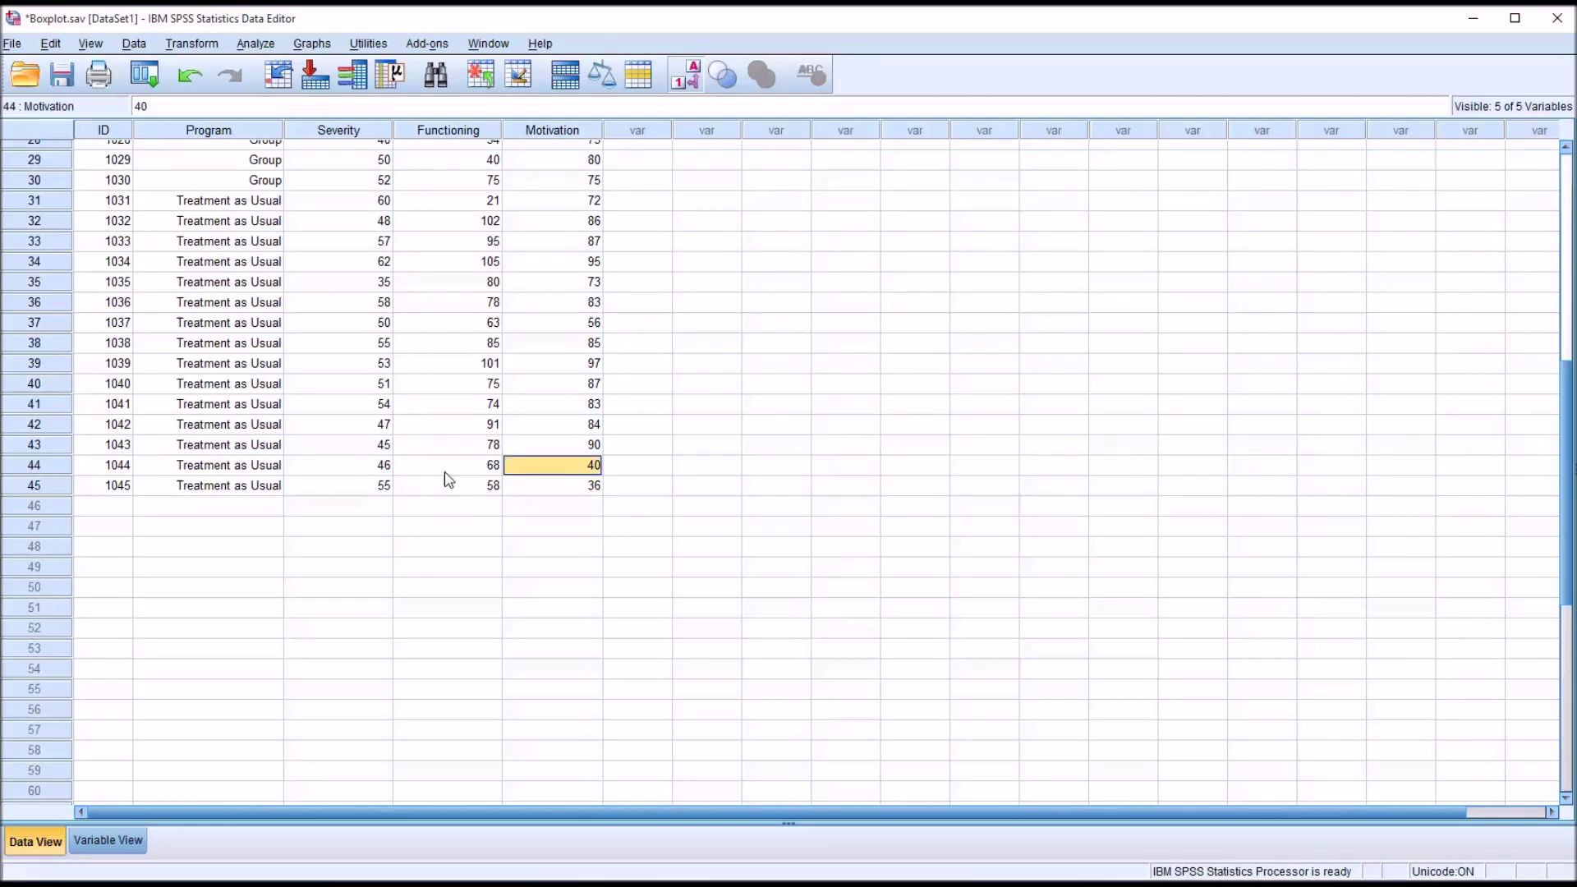
left_click(547, 491)
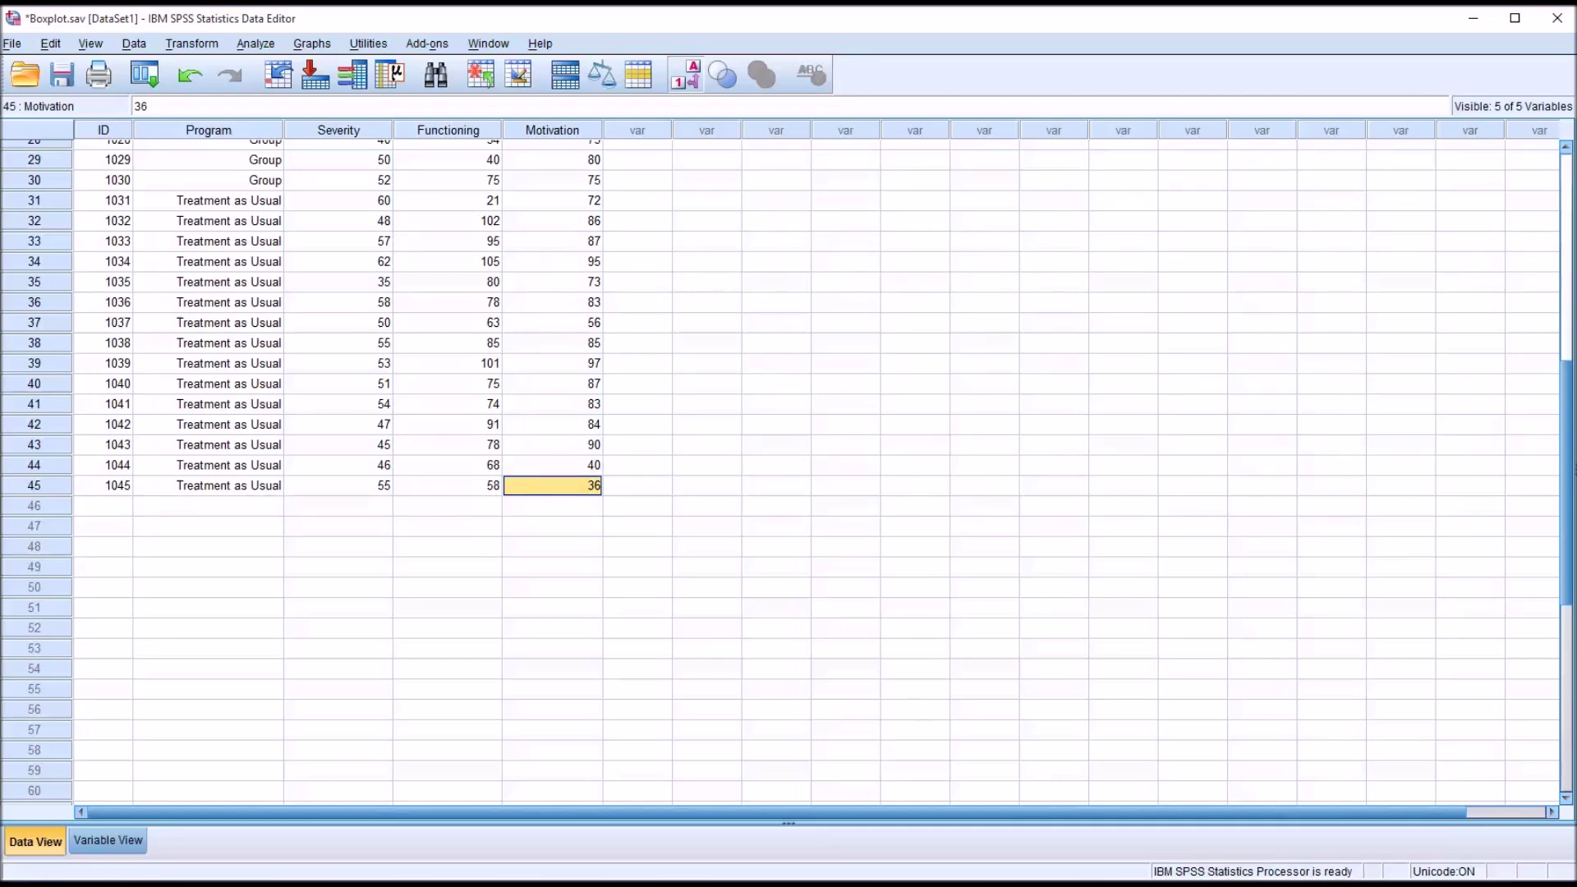
left_click(567, 854)
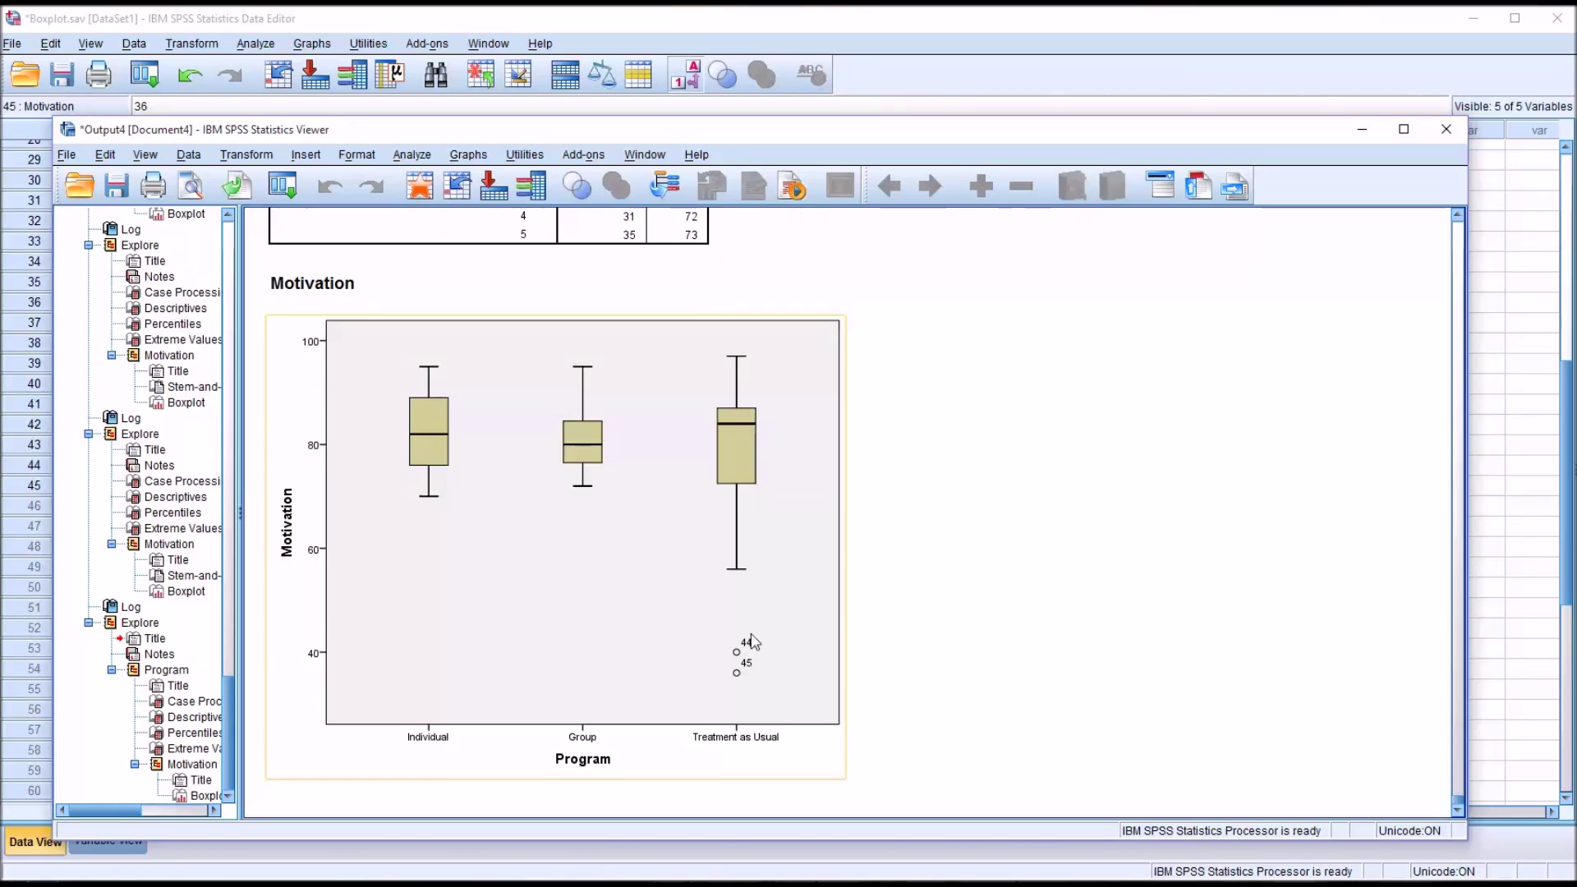
Reopen Explore and remove Program from the Factor List.
left_click(412, 155)
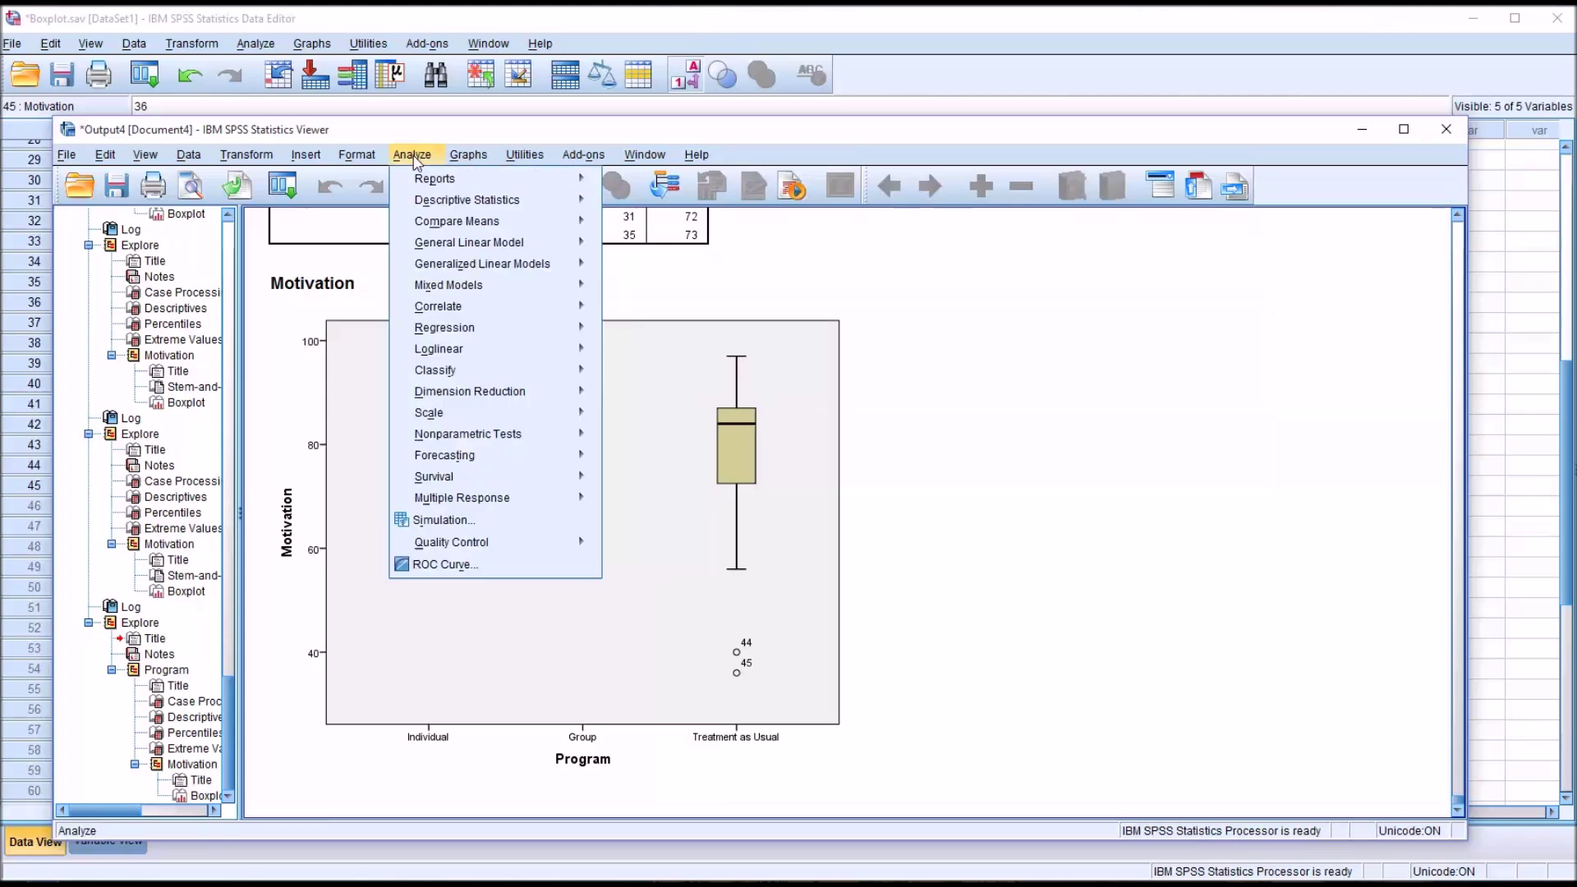
mouse_move(493, 201)
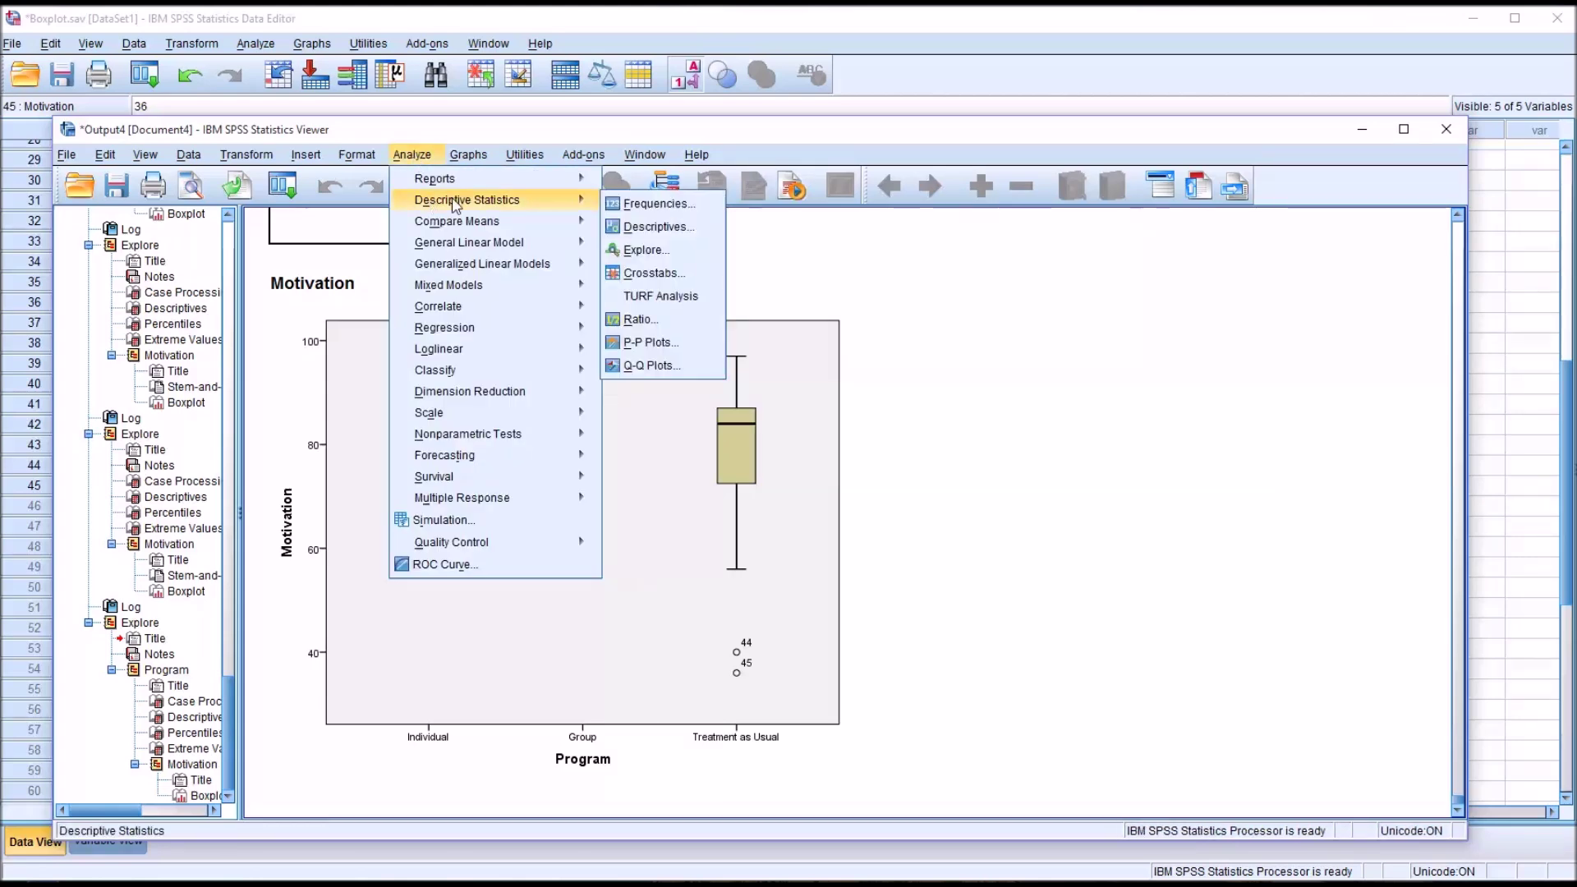
left_click(630, 249)
left_click(822, 439)
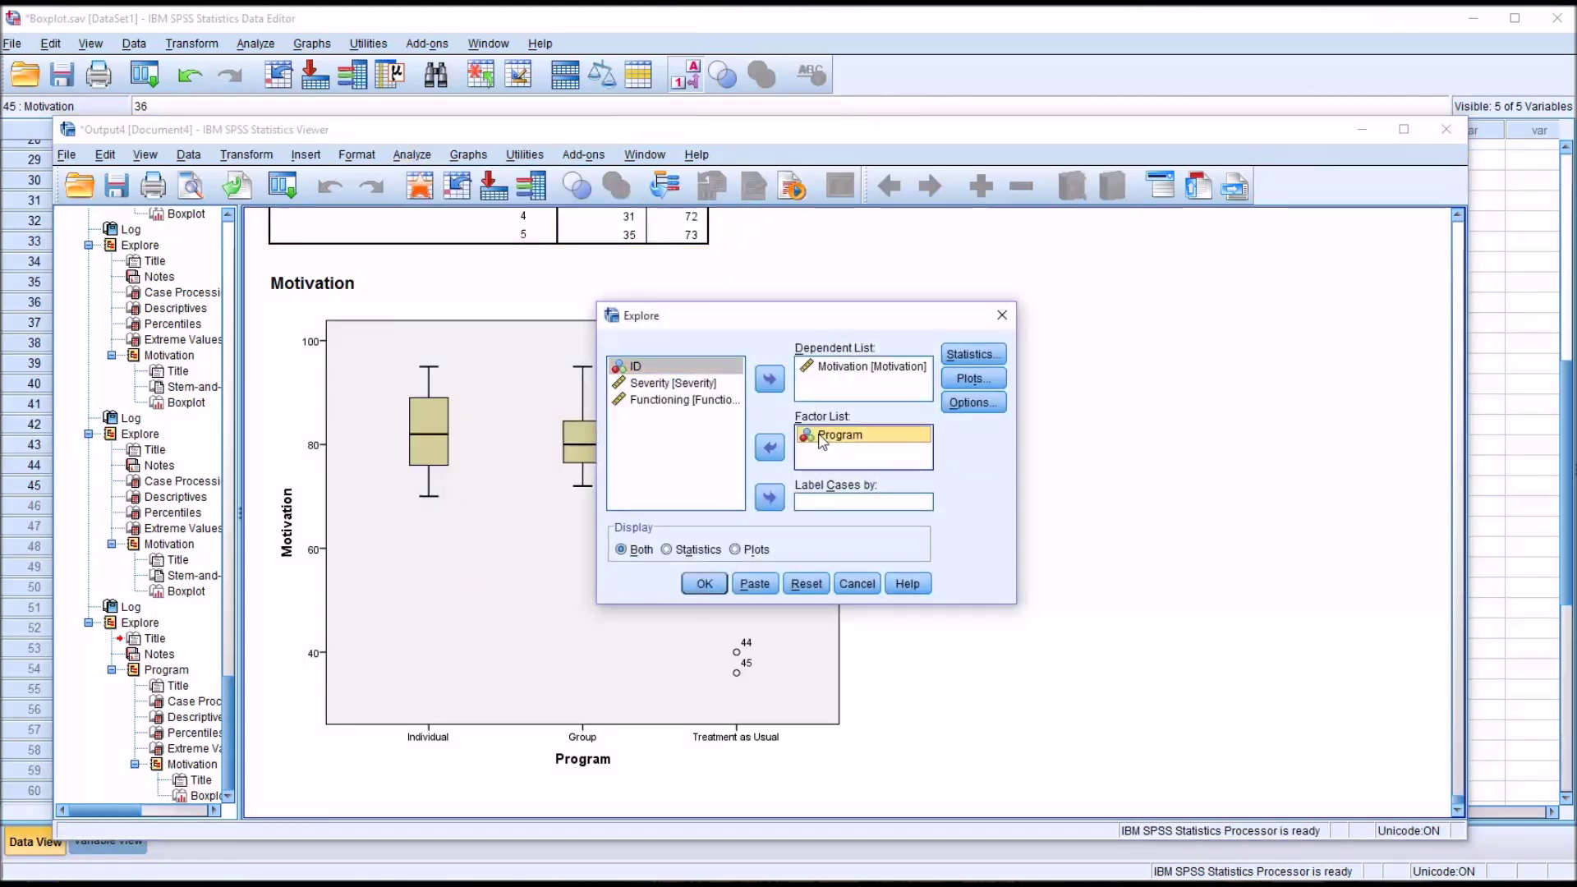
left_click(770, 448)
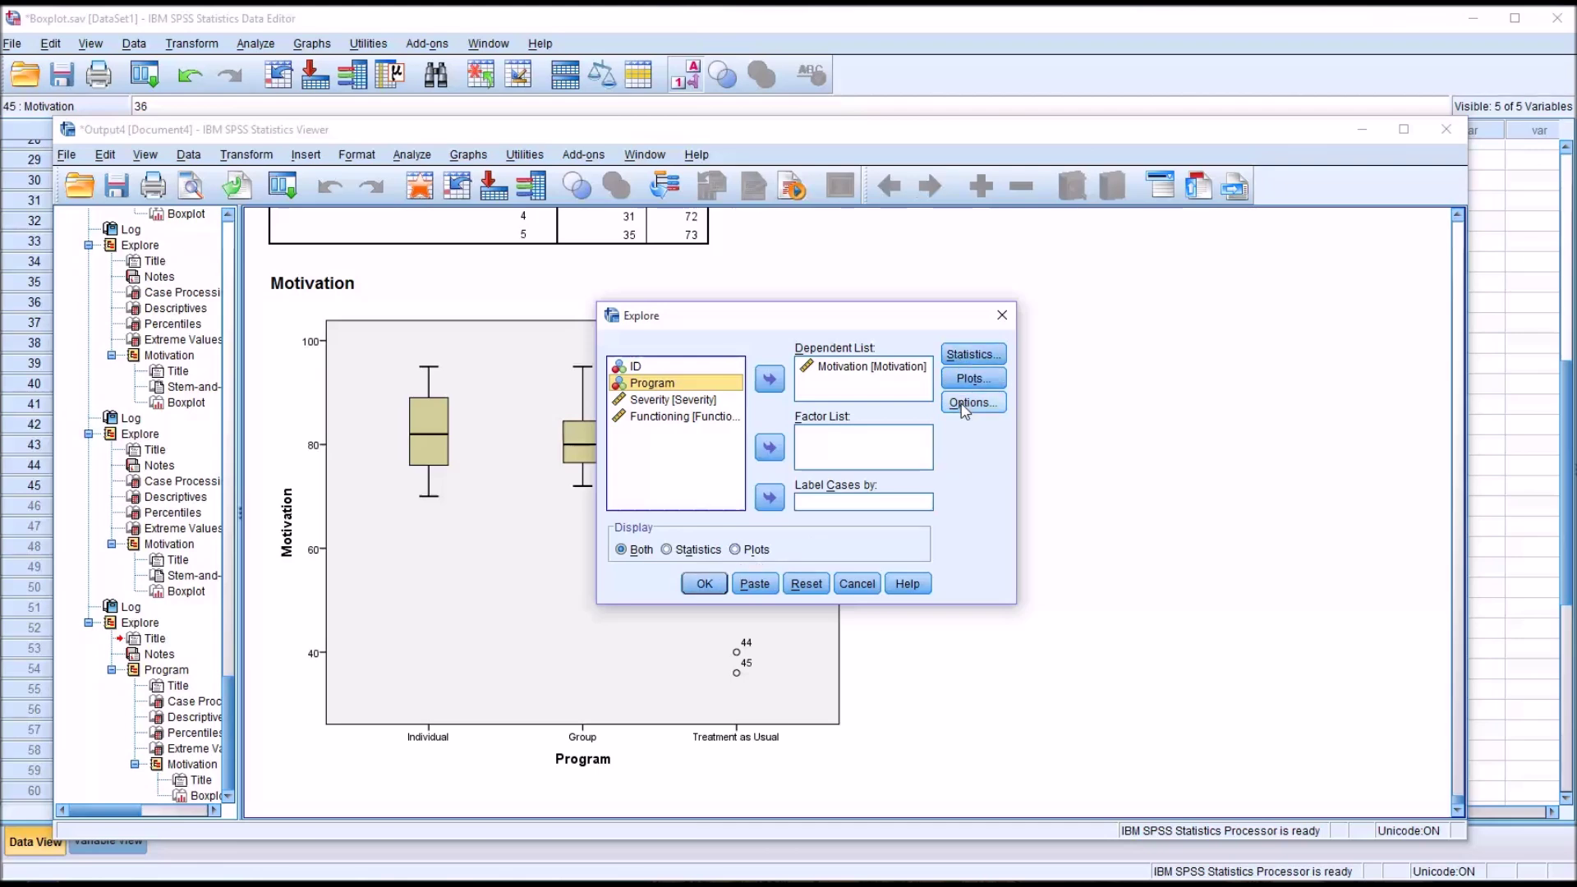
Keep the Statistics, Plots and Options settings unchanged and run Explore on Motivation alone.
left_click(971, 355)
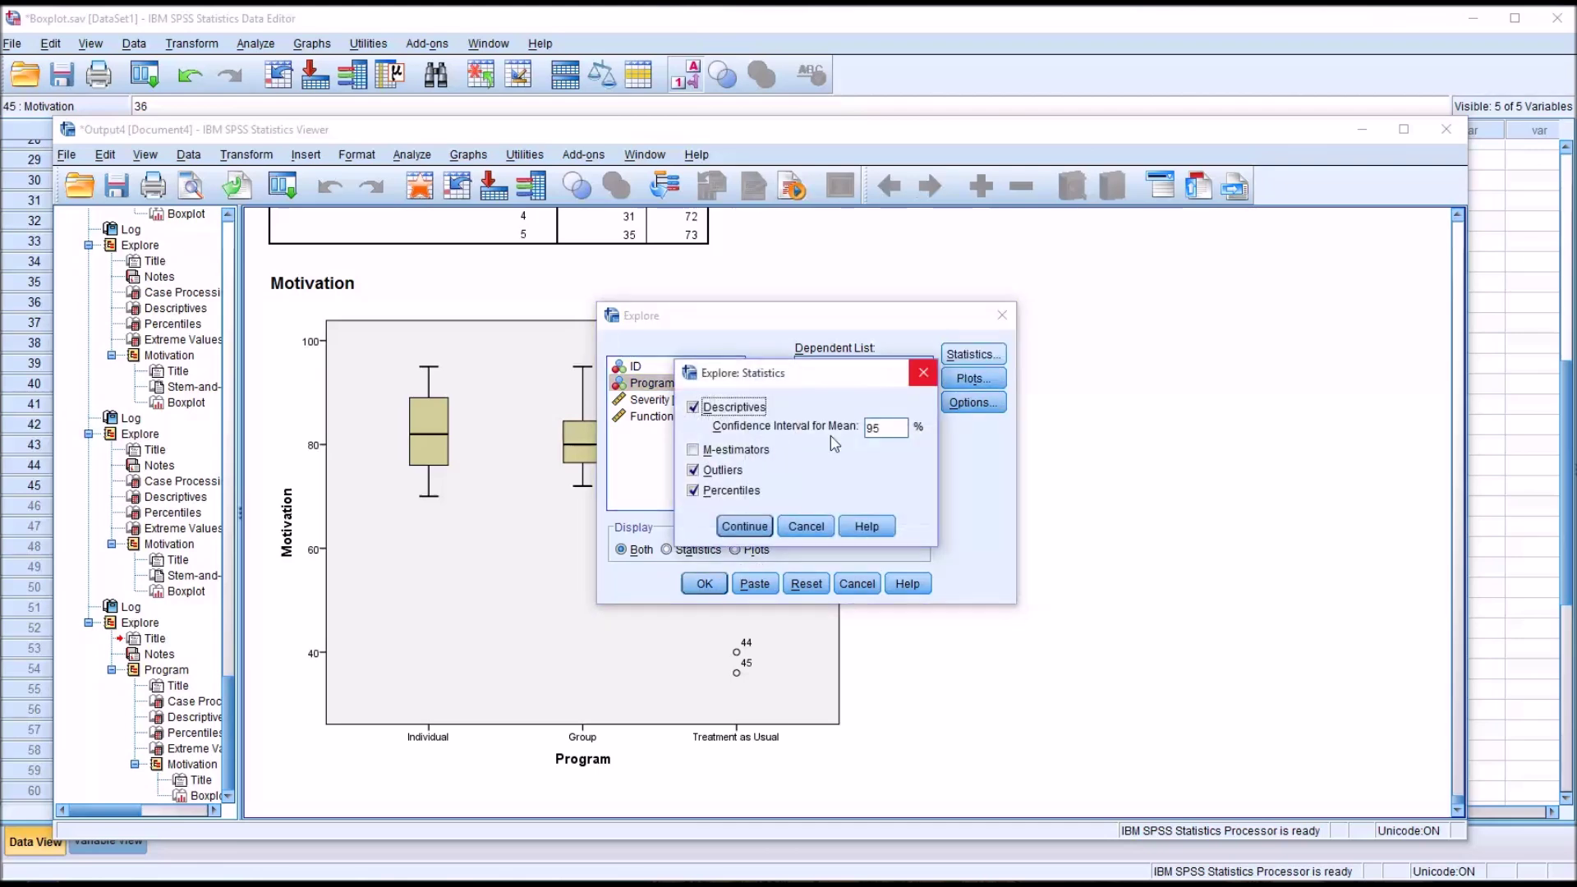
left_click(745, 526)
left_click(974, 378)
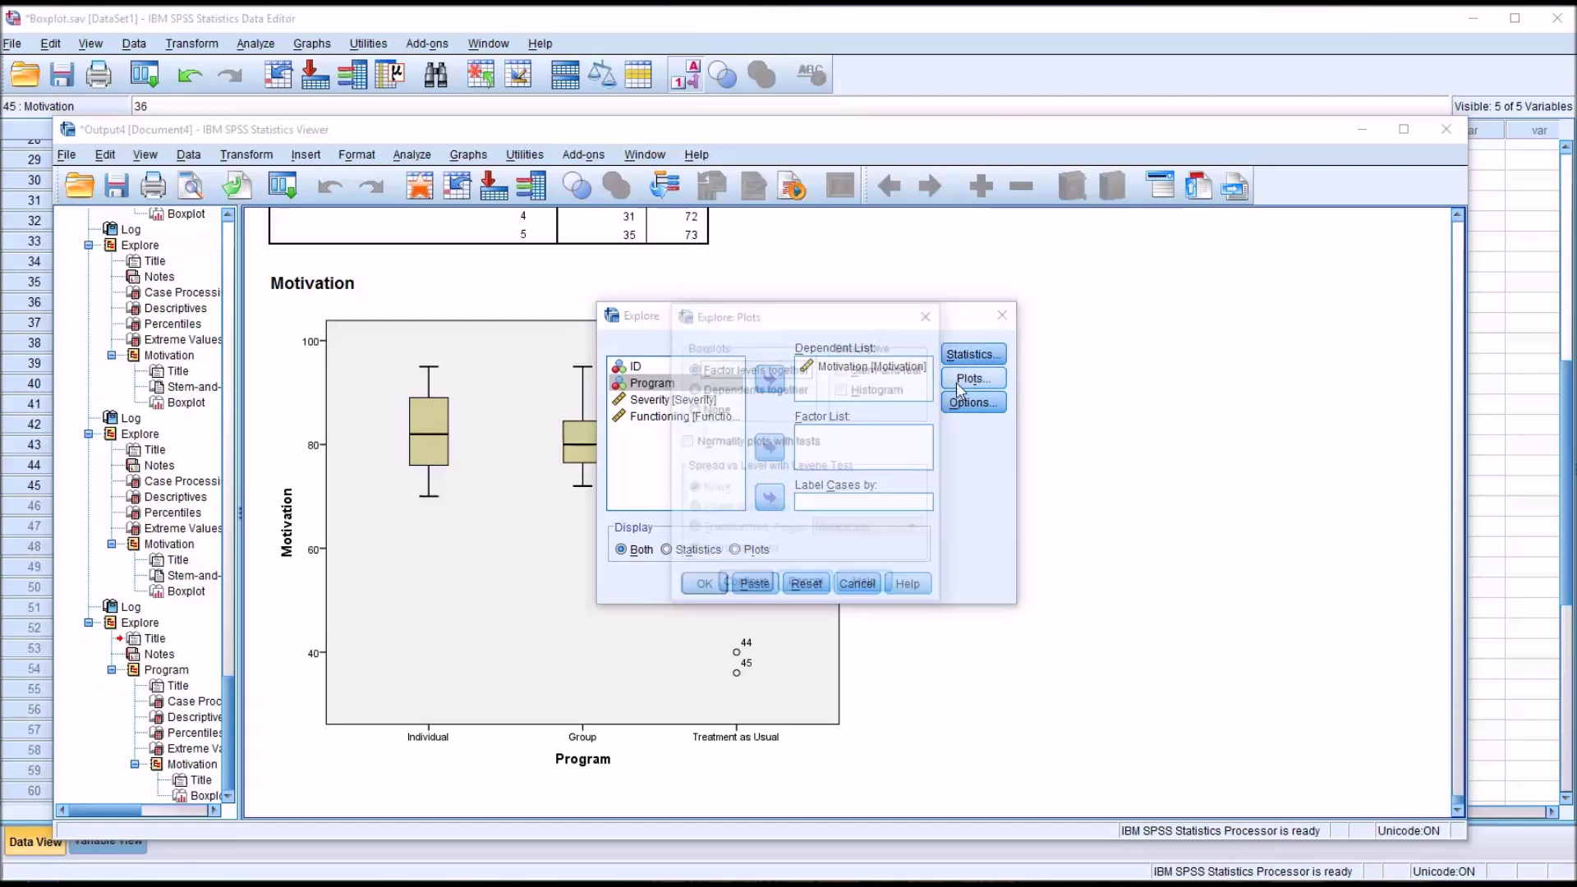
left_click(744, 585)
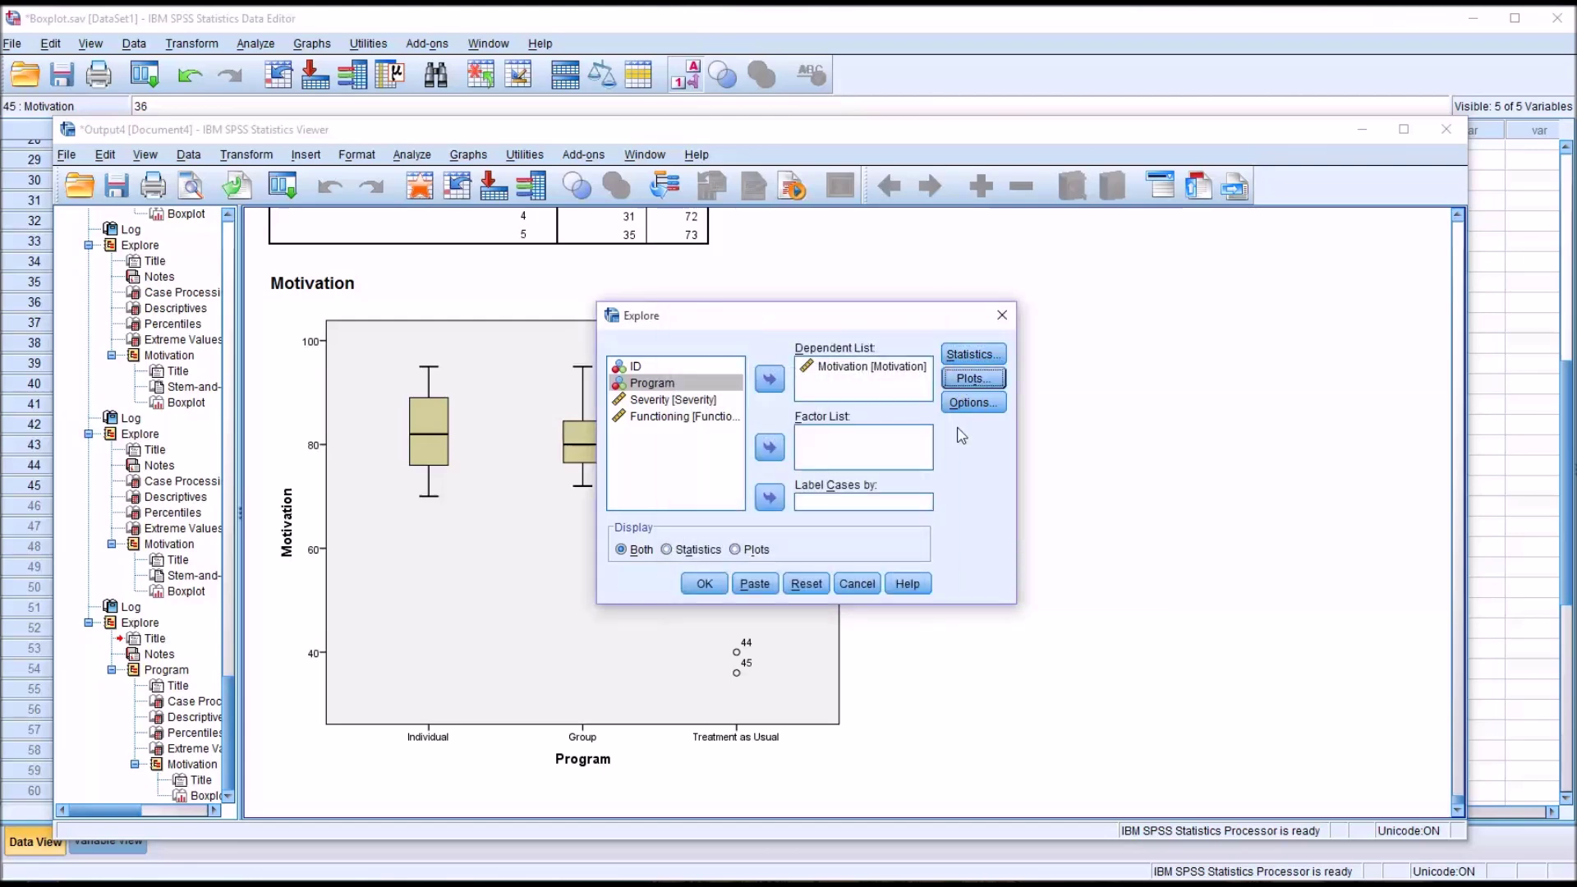
left_click(973, 403)
left_click(744, 514)
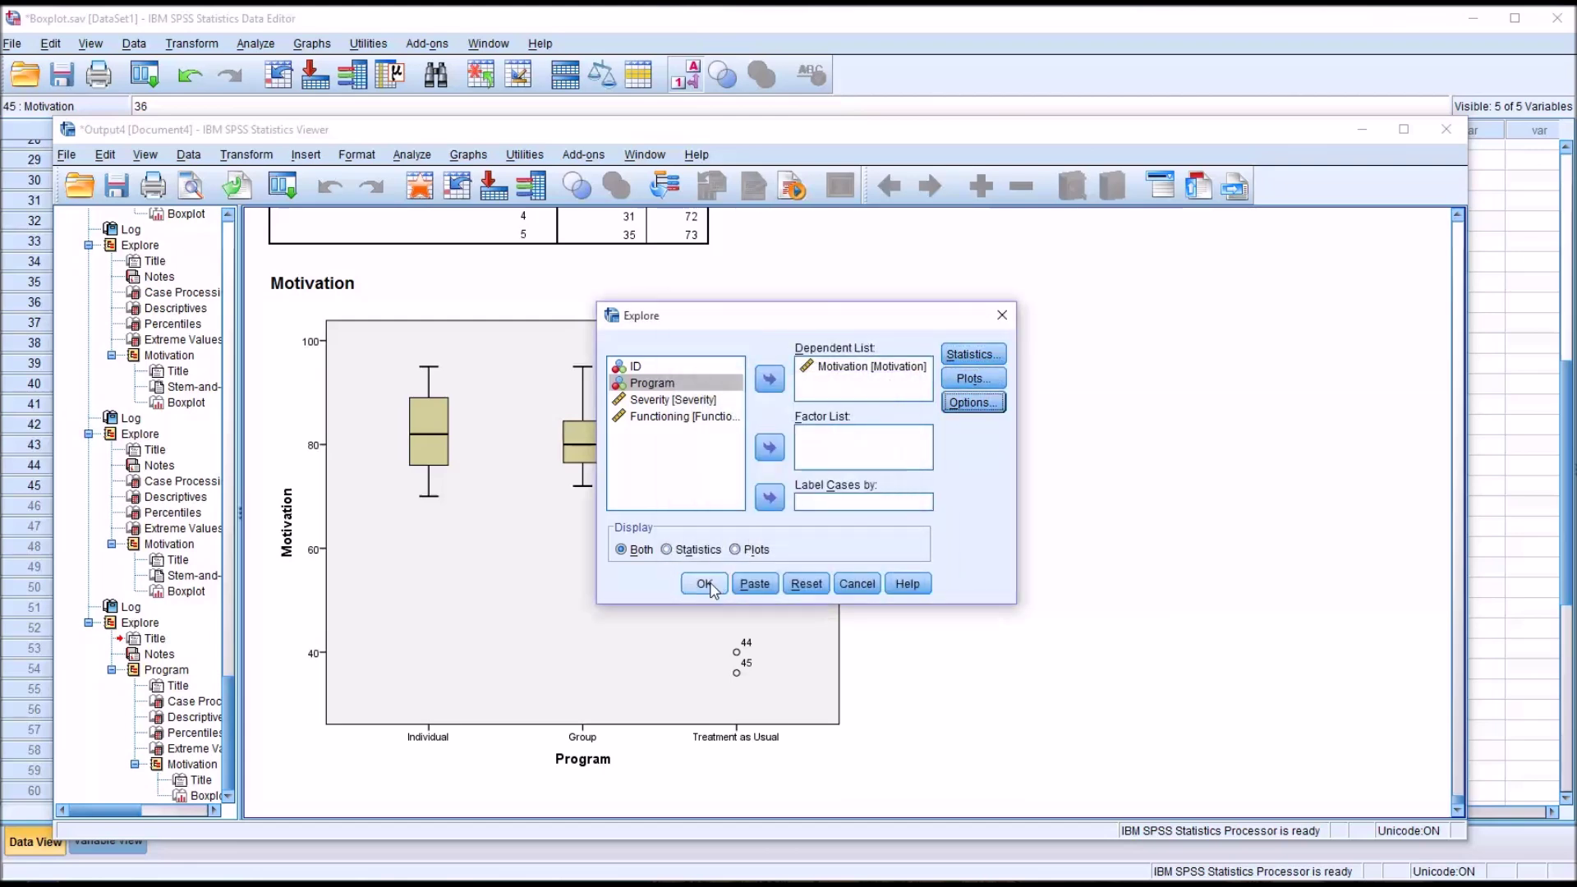
left_click(703, 583)
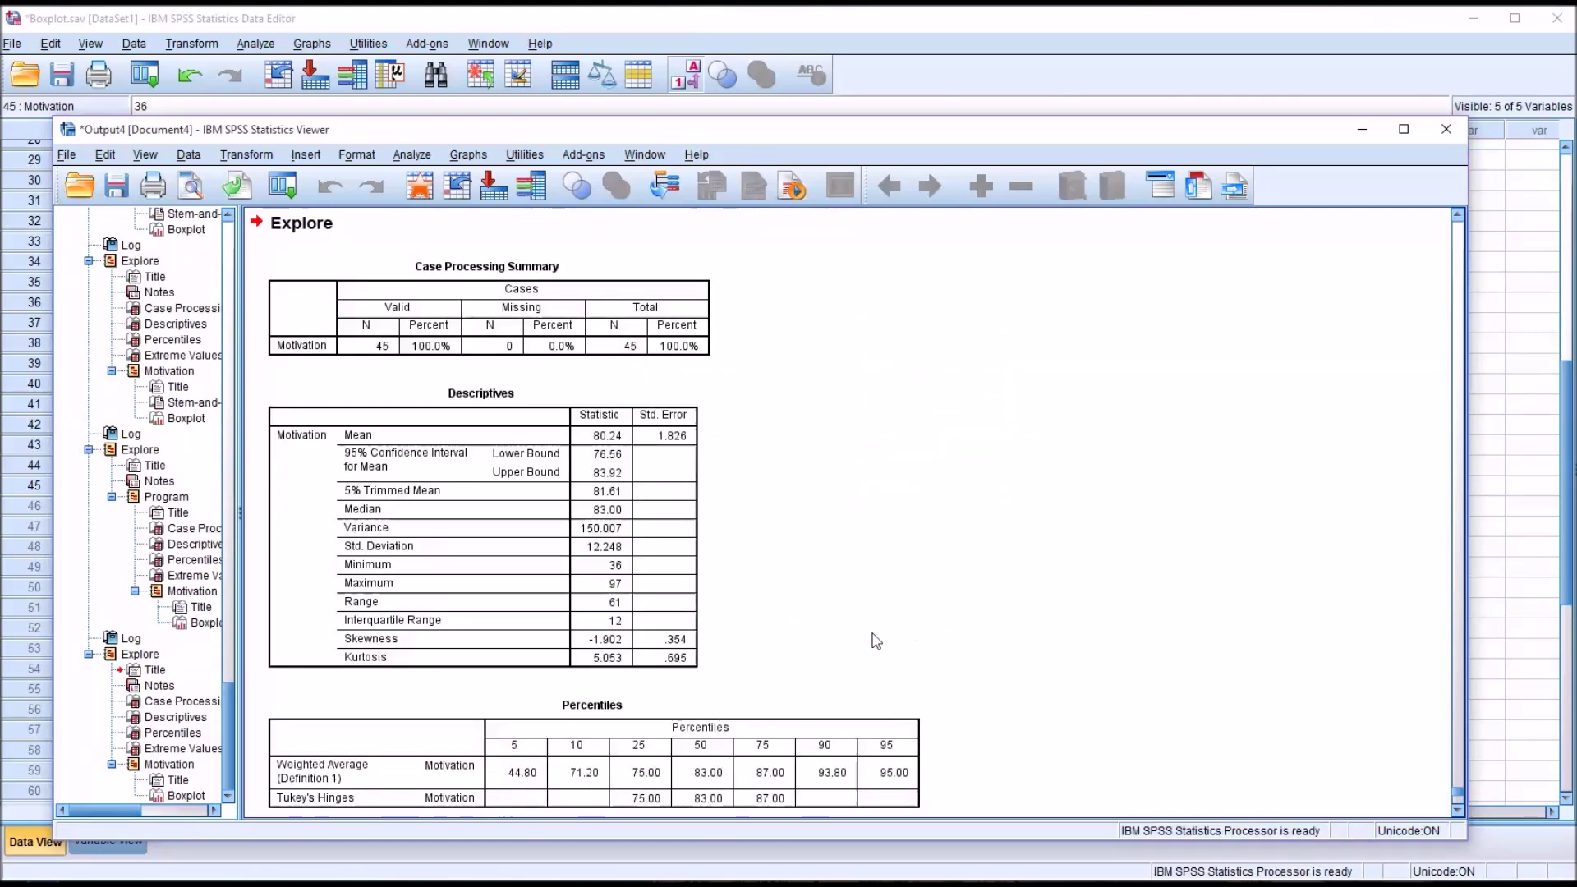
left_click(395, 542)
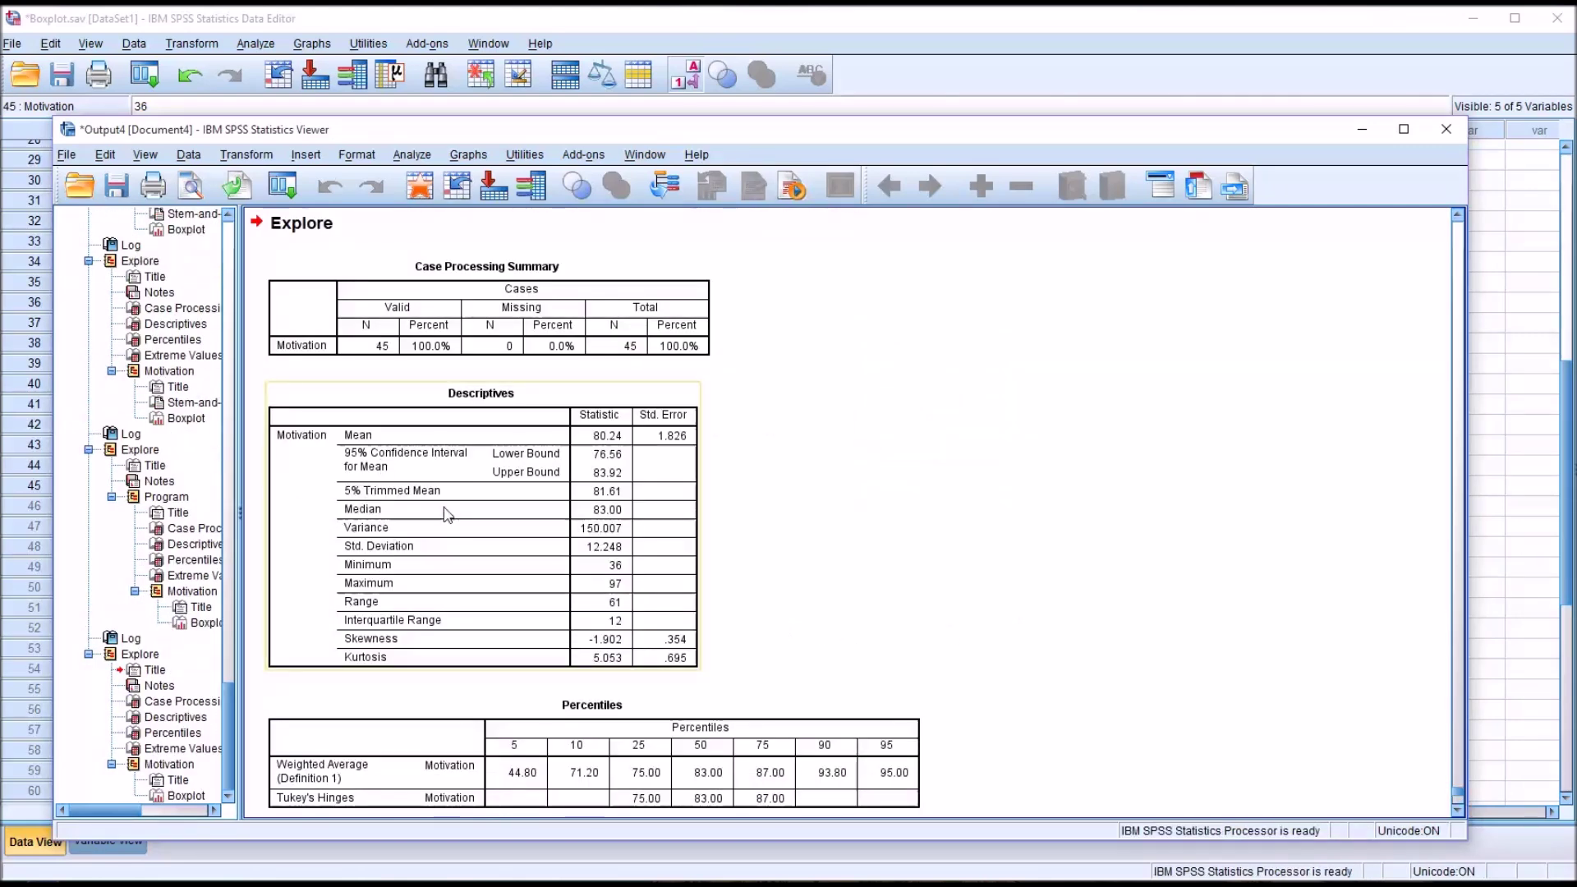
left_click(493, 767)
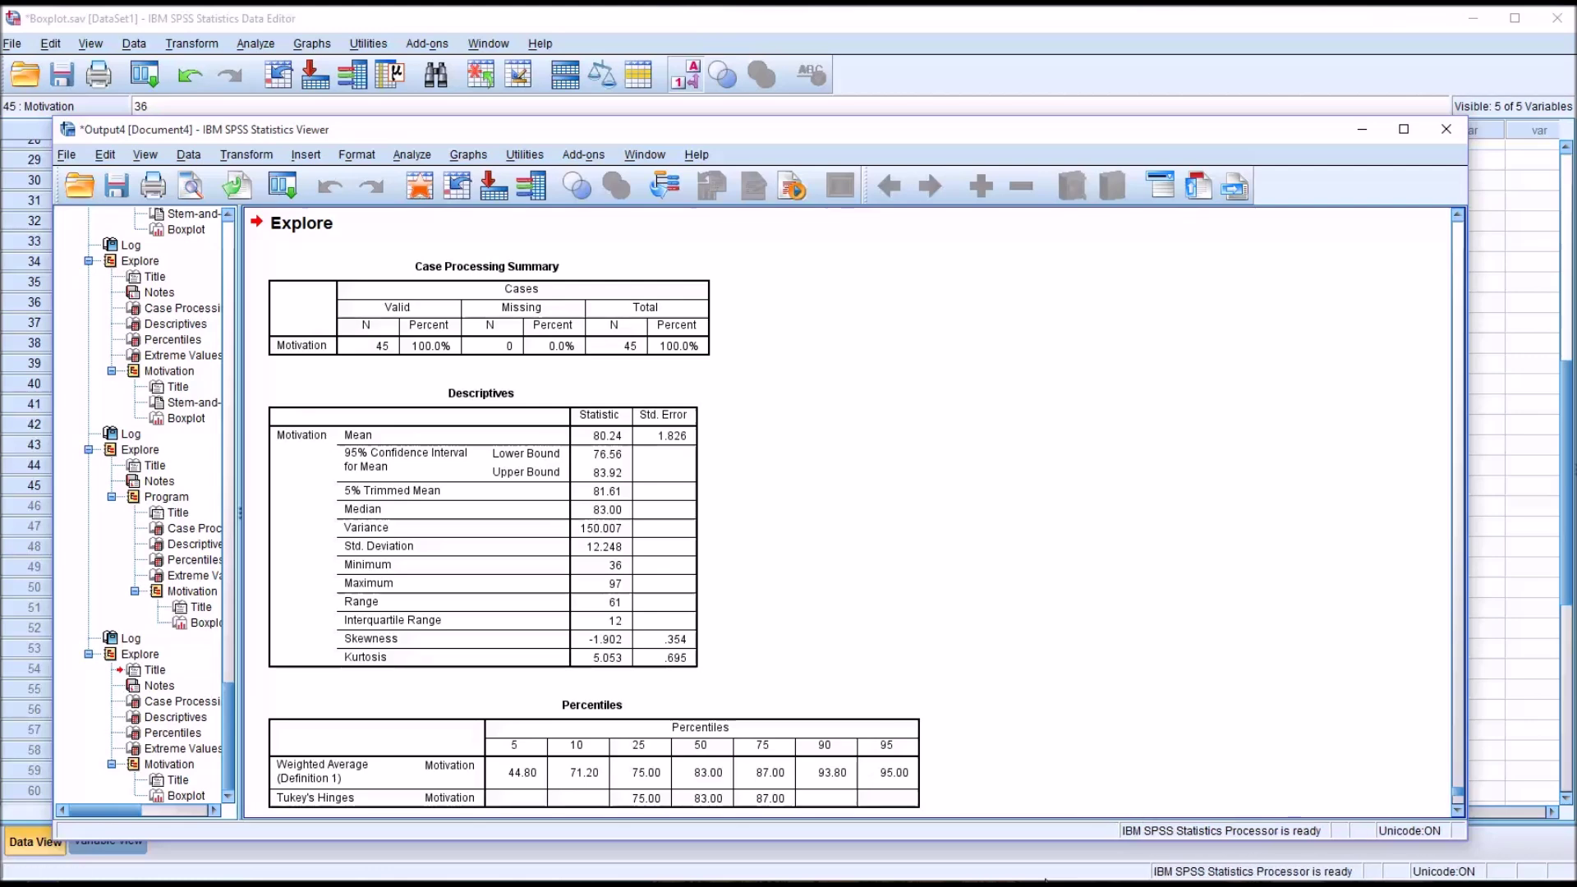
left_click(683, 772)
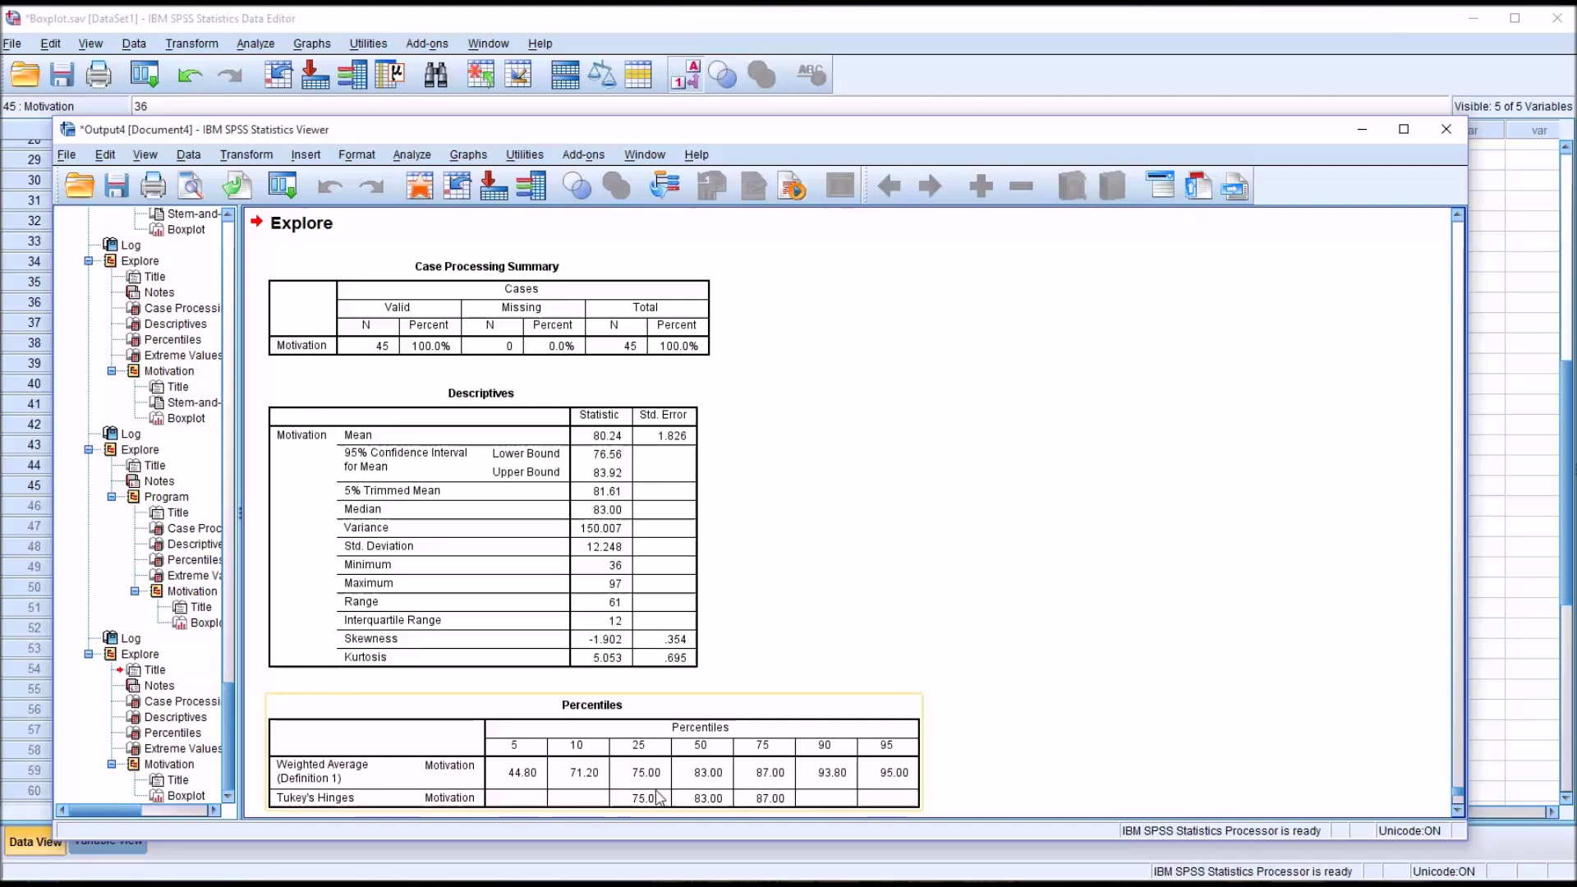
left_click(1185, 781)
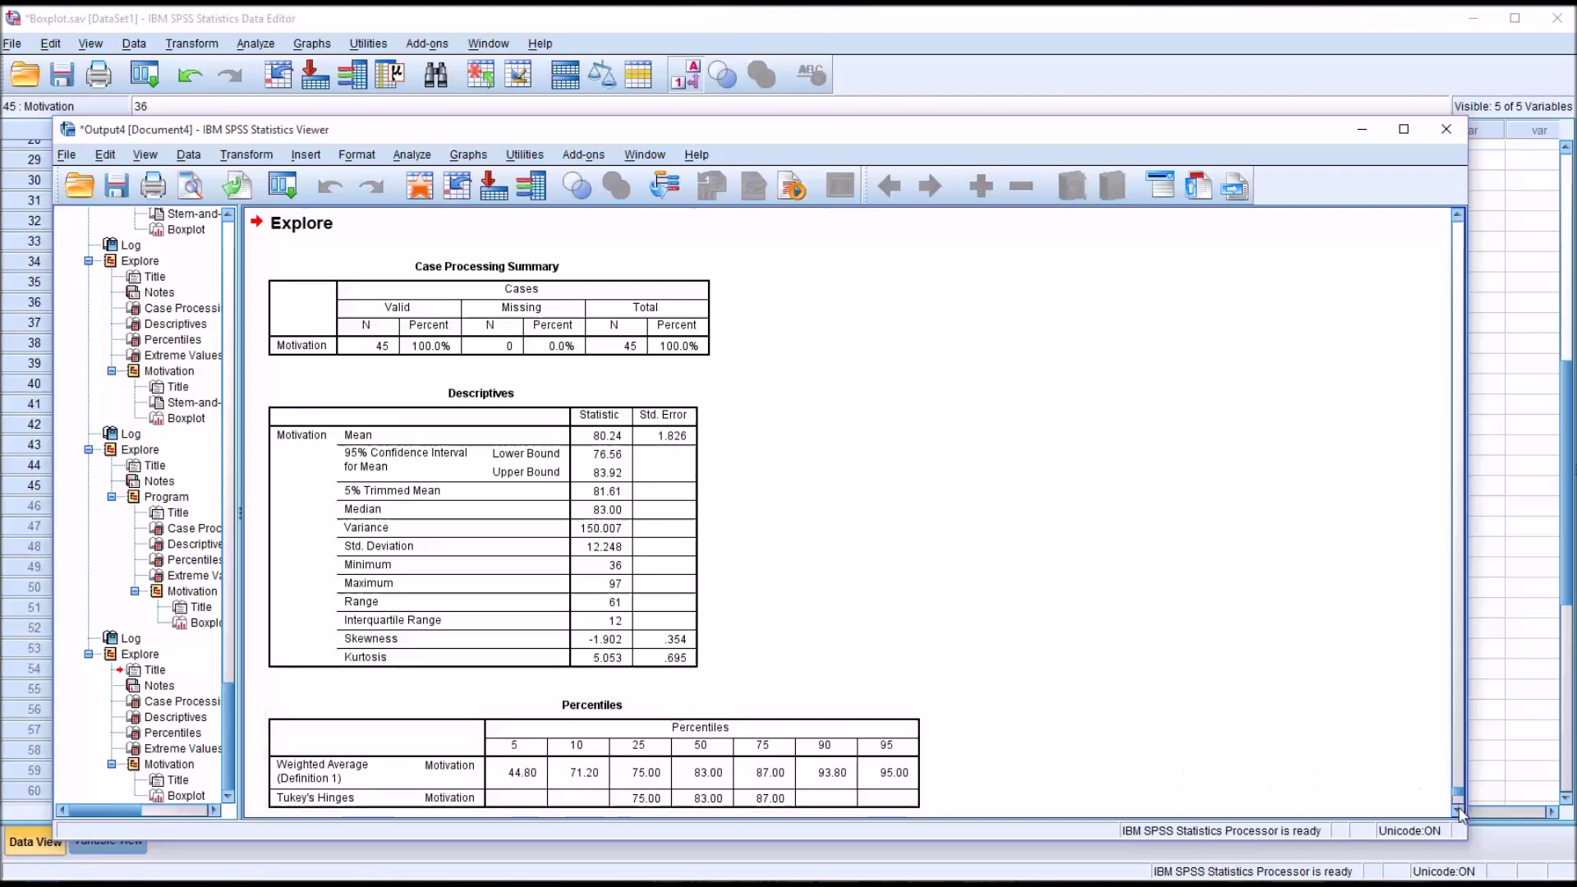
left_click_drag(1457, 784, 1459, 813)
scroll(1459, 813, "down", 6)
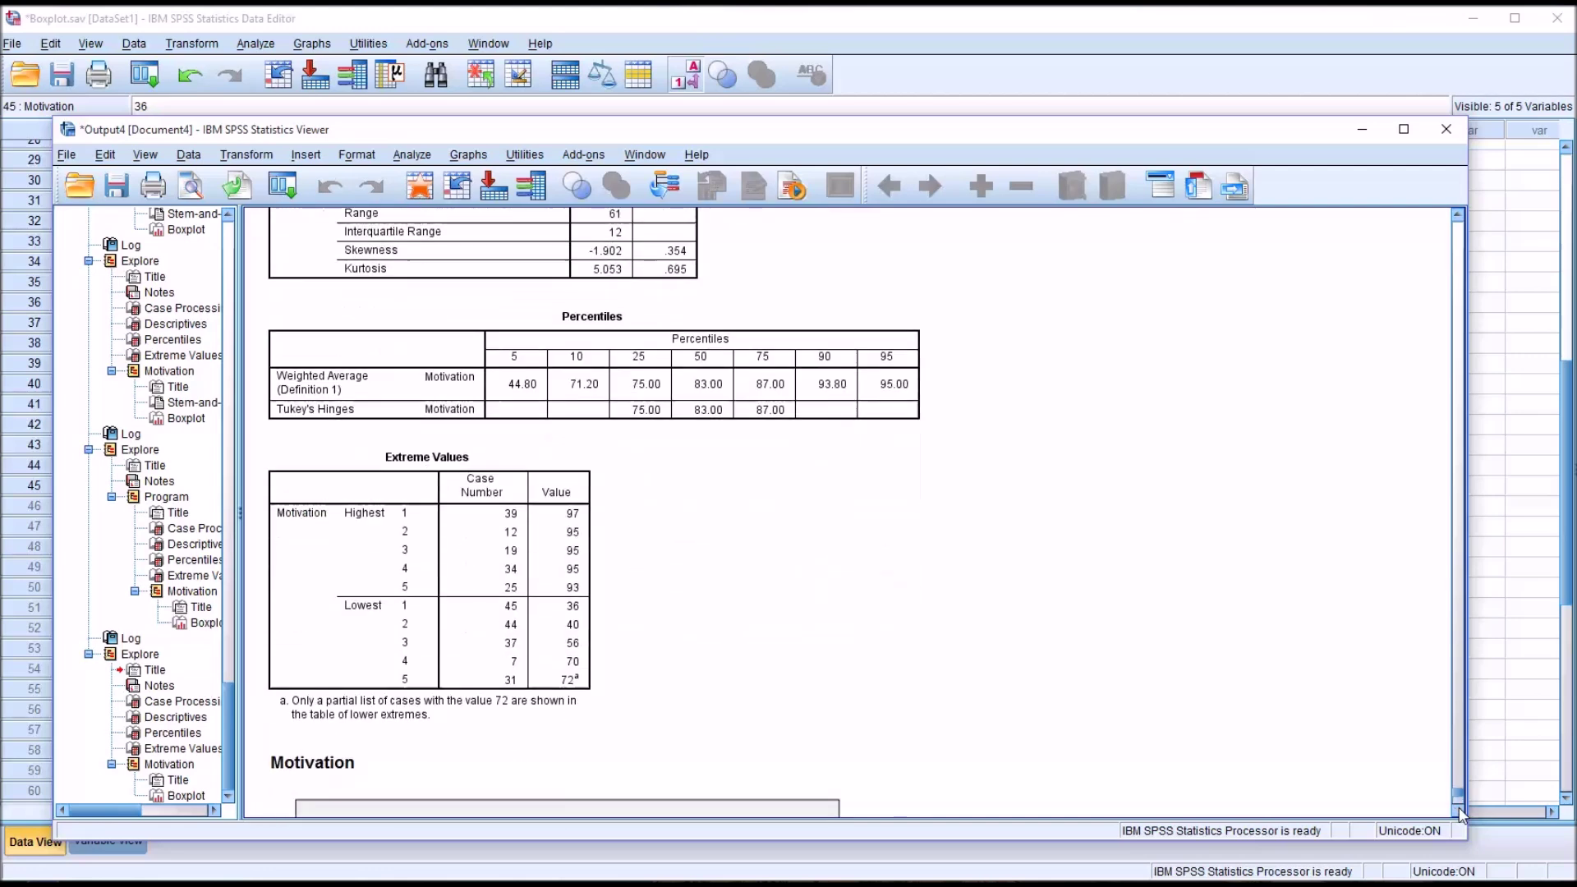
scroll(1459, 813, "down", 3)
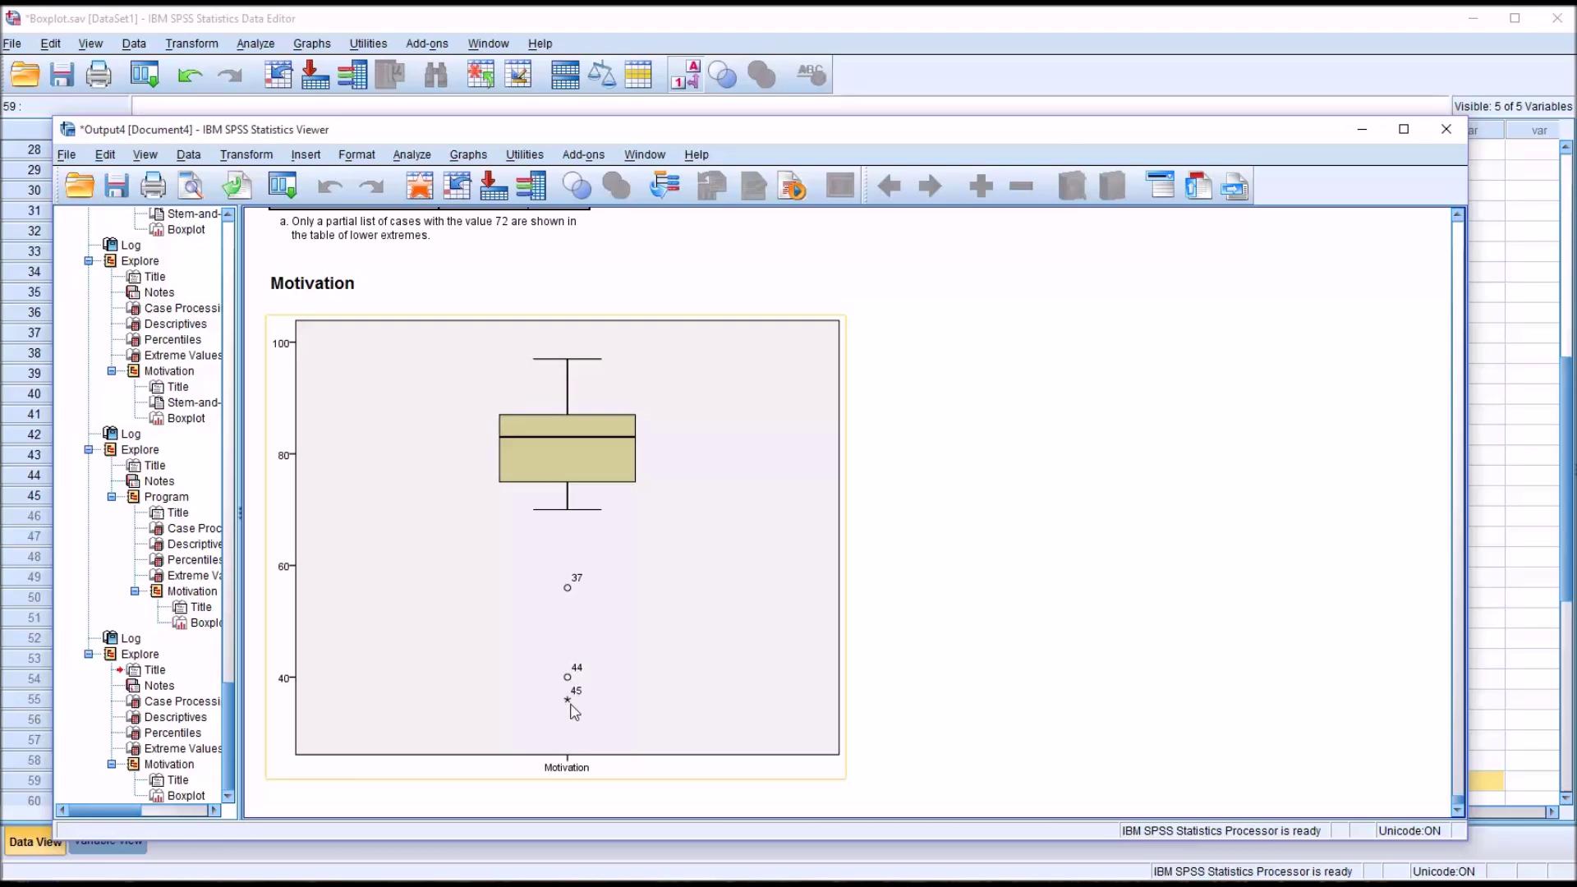
left_click(1007, 791)
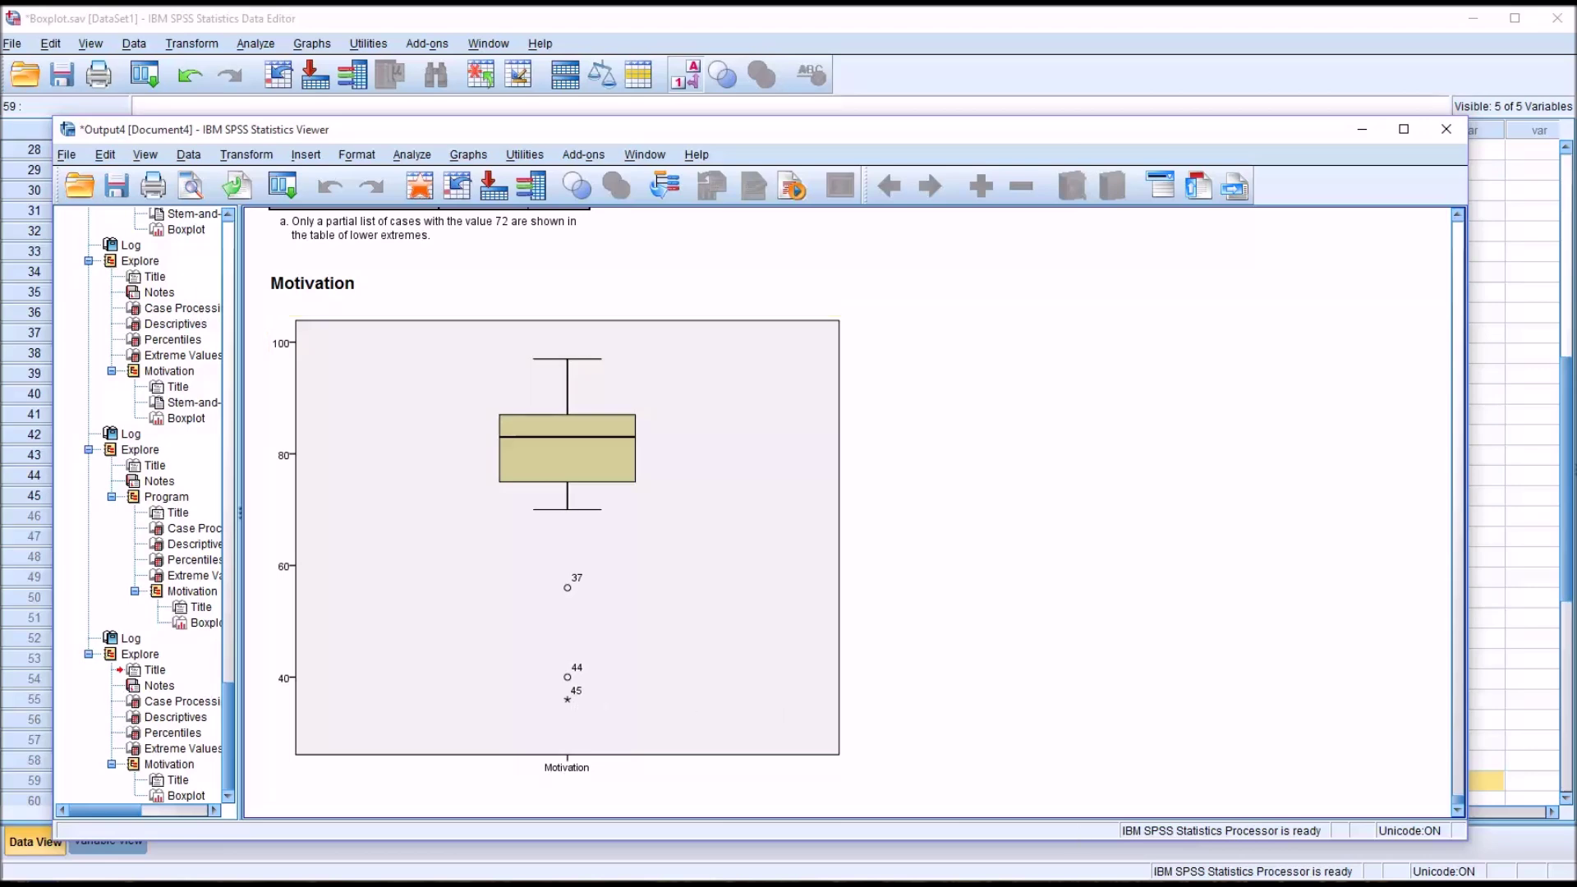
left_click(773, 756)
scroll(790, 662, "up", 5)
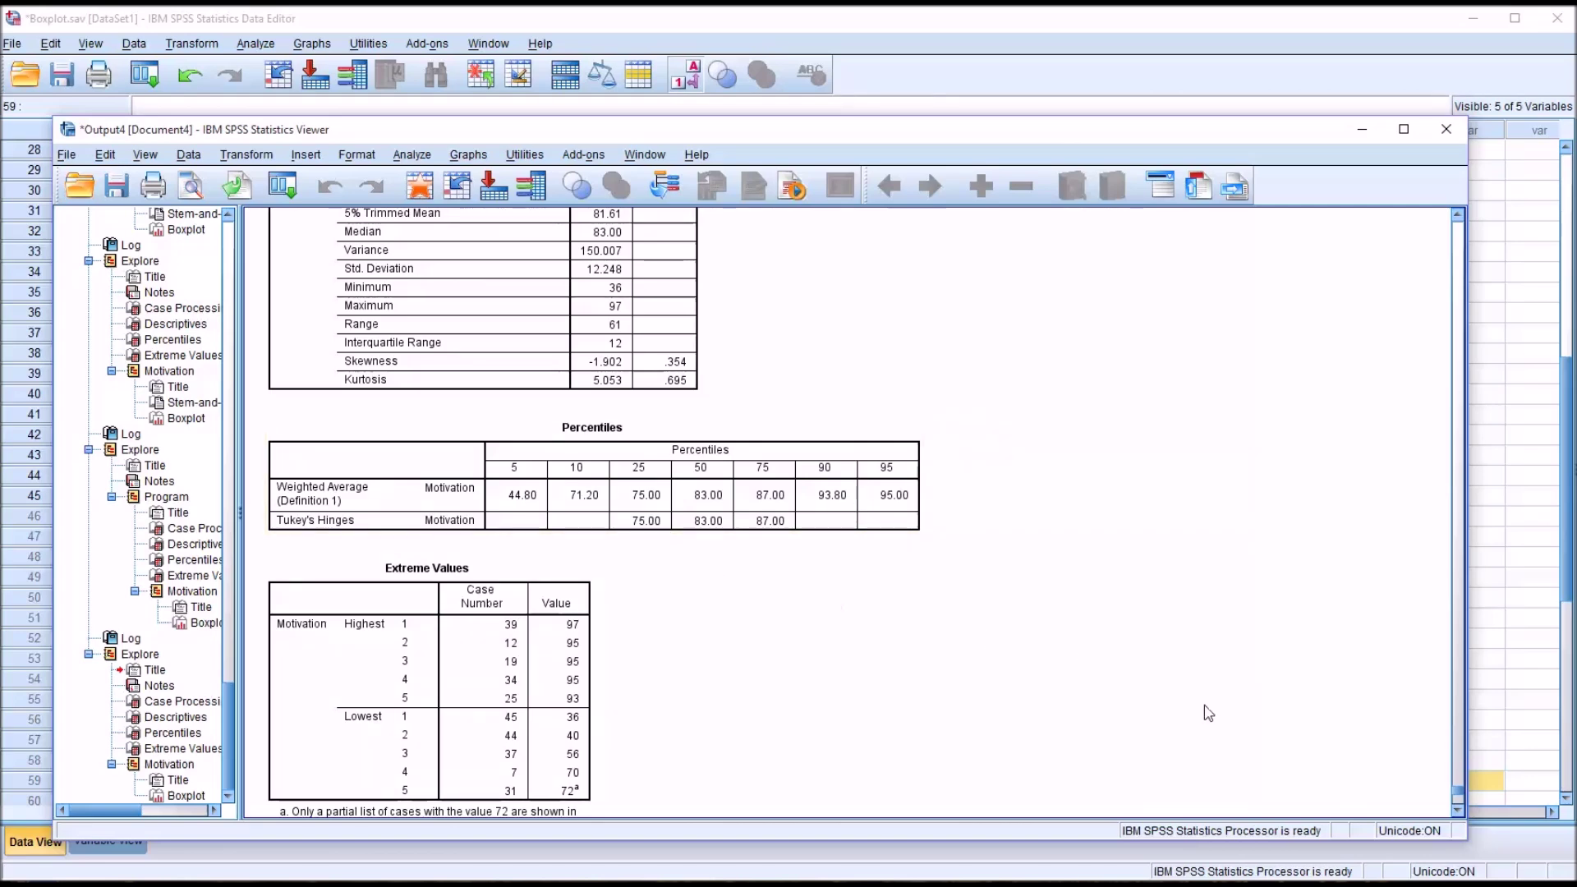
scroll(1456, 795, "down", 10)
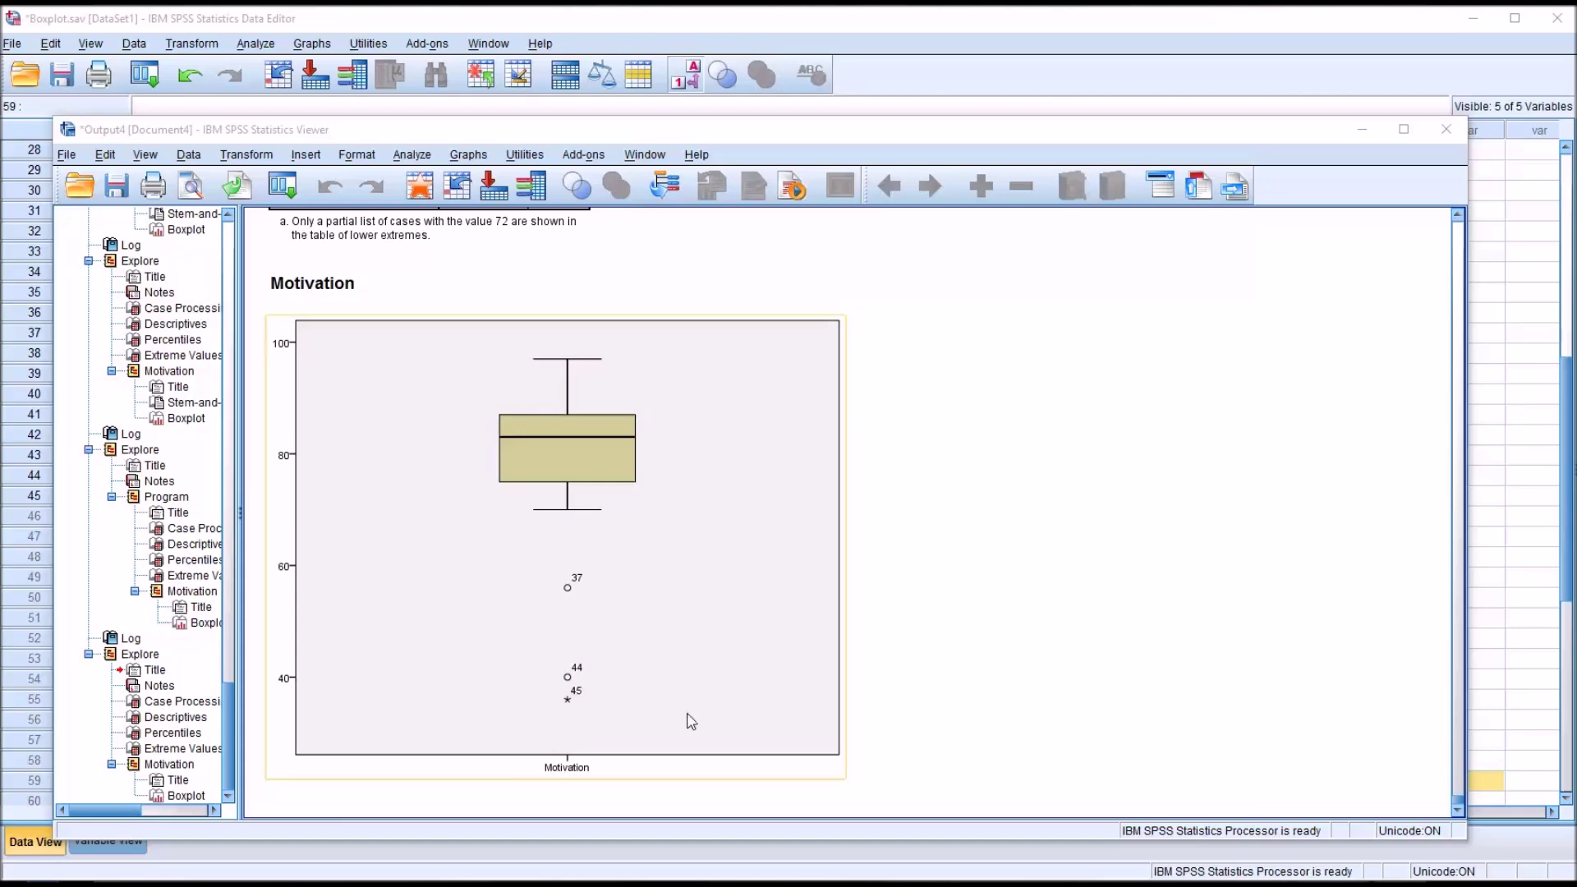
left_click(1479, 598)
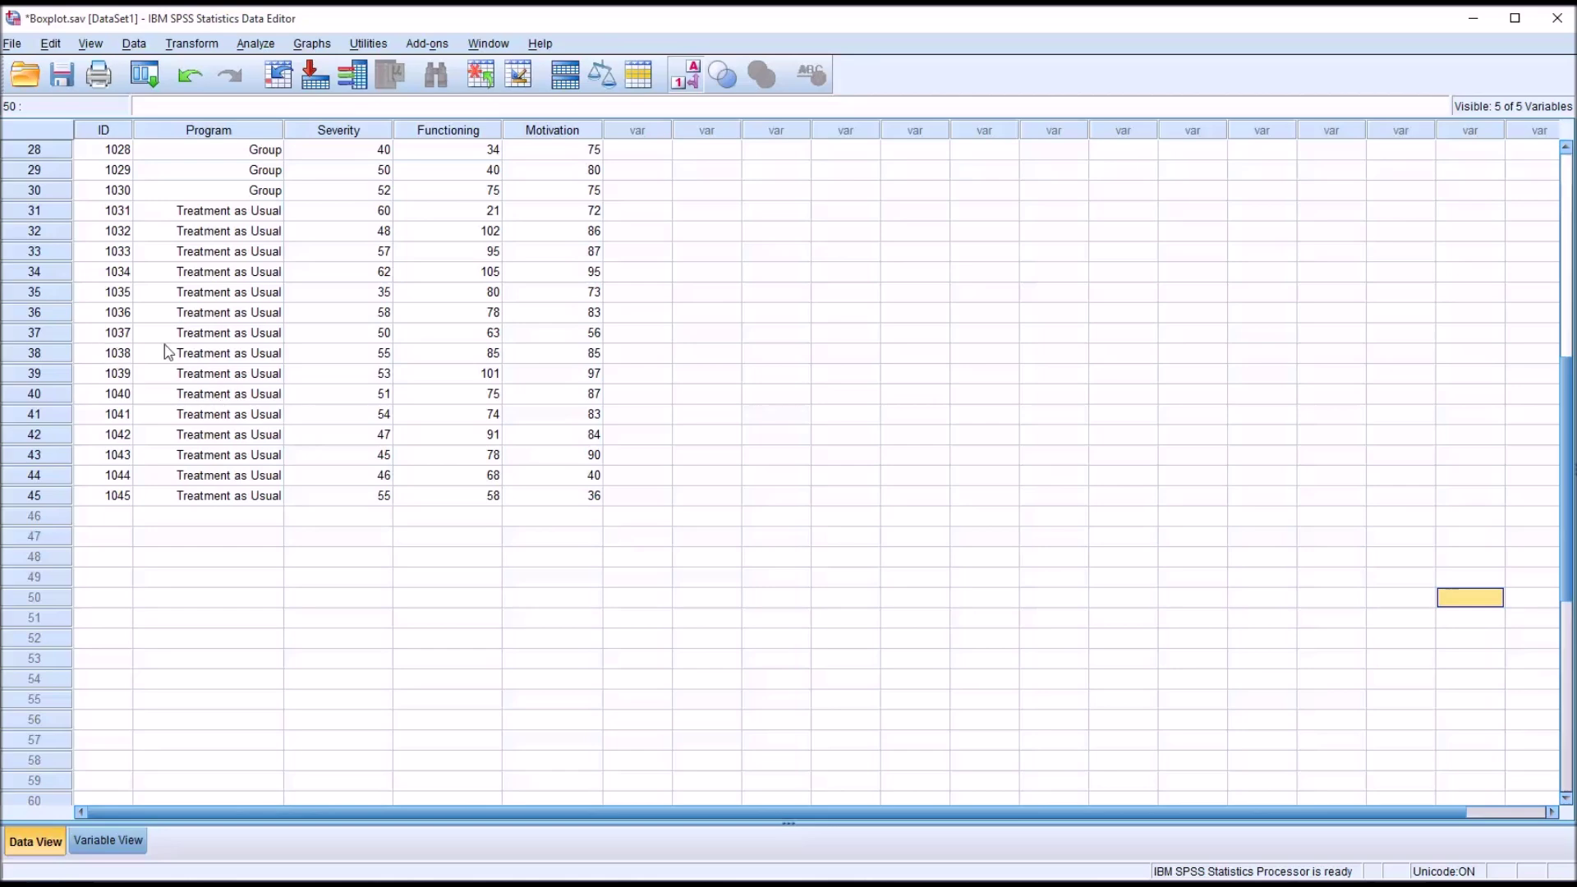
left_click(538, 339)
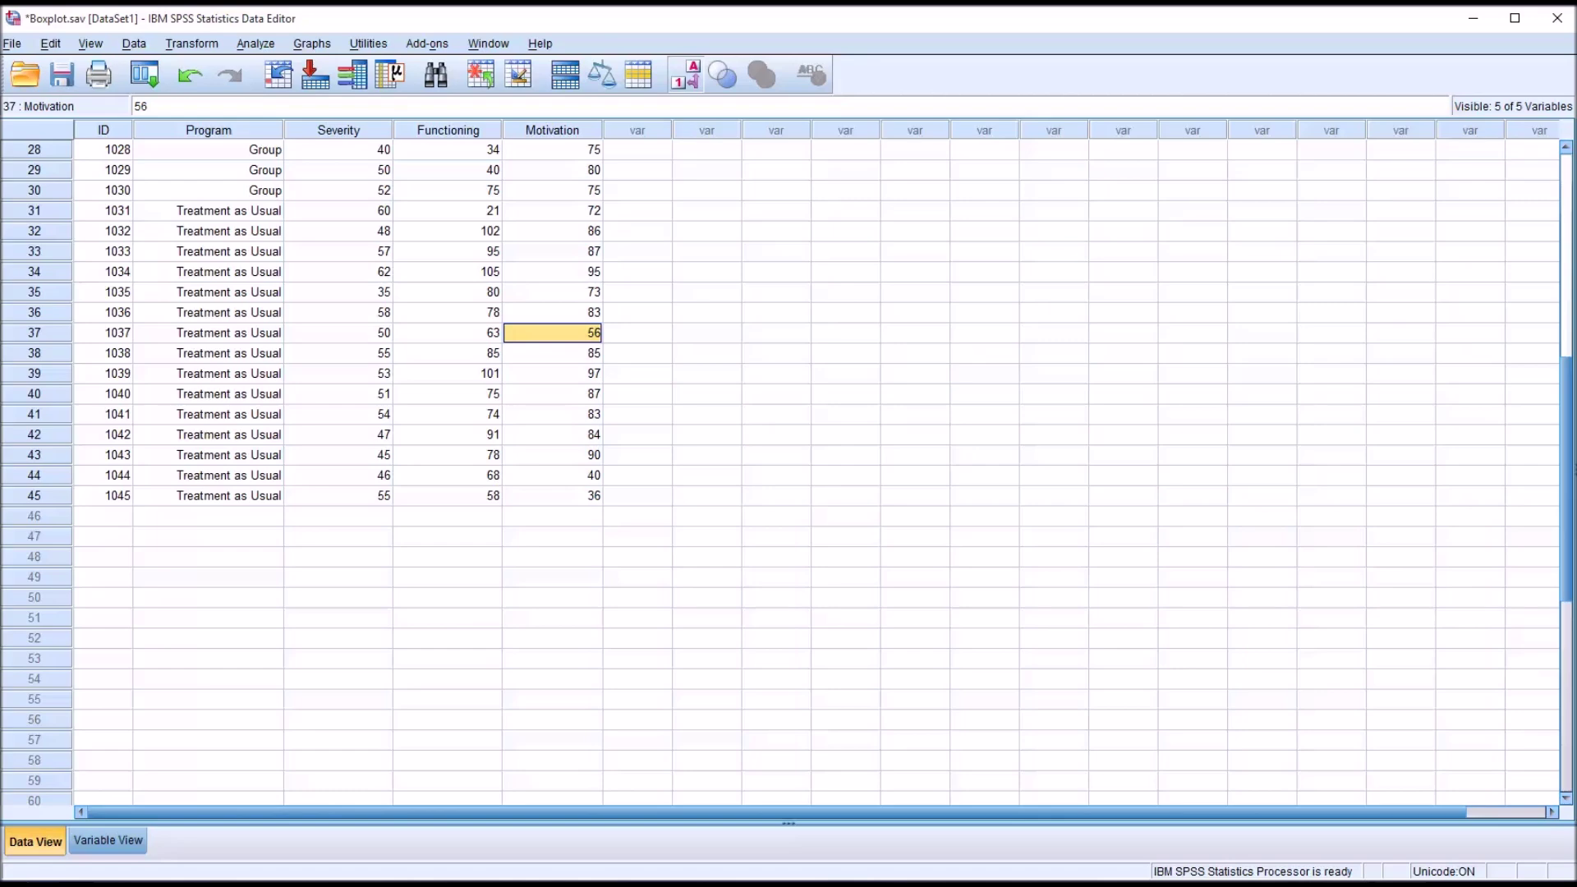
left_click(583, 854)
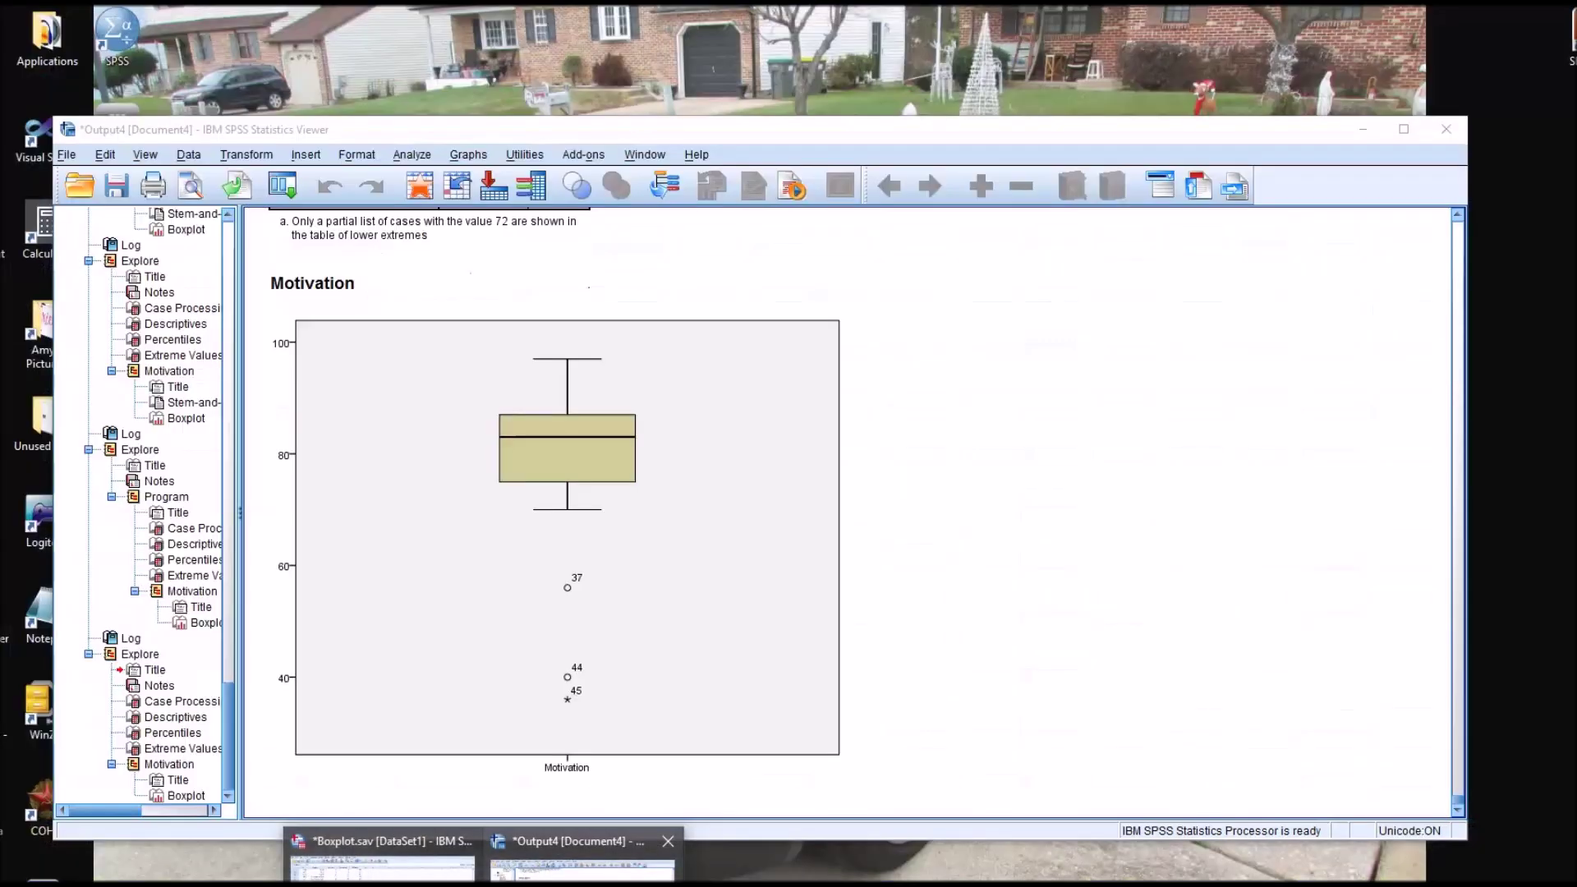
left_click(647, 688)
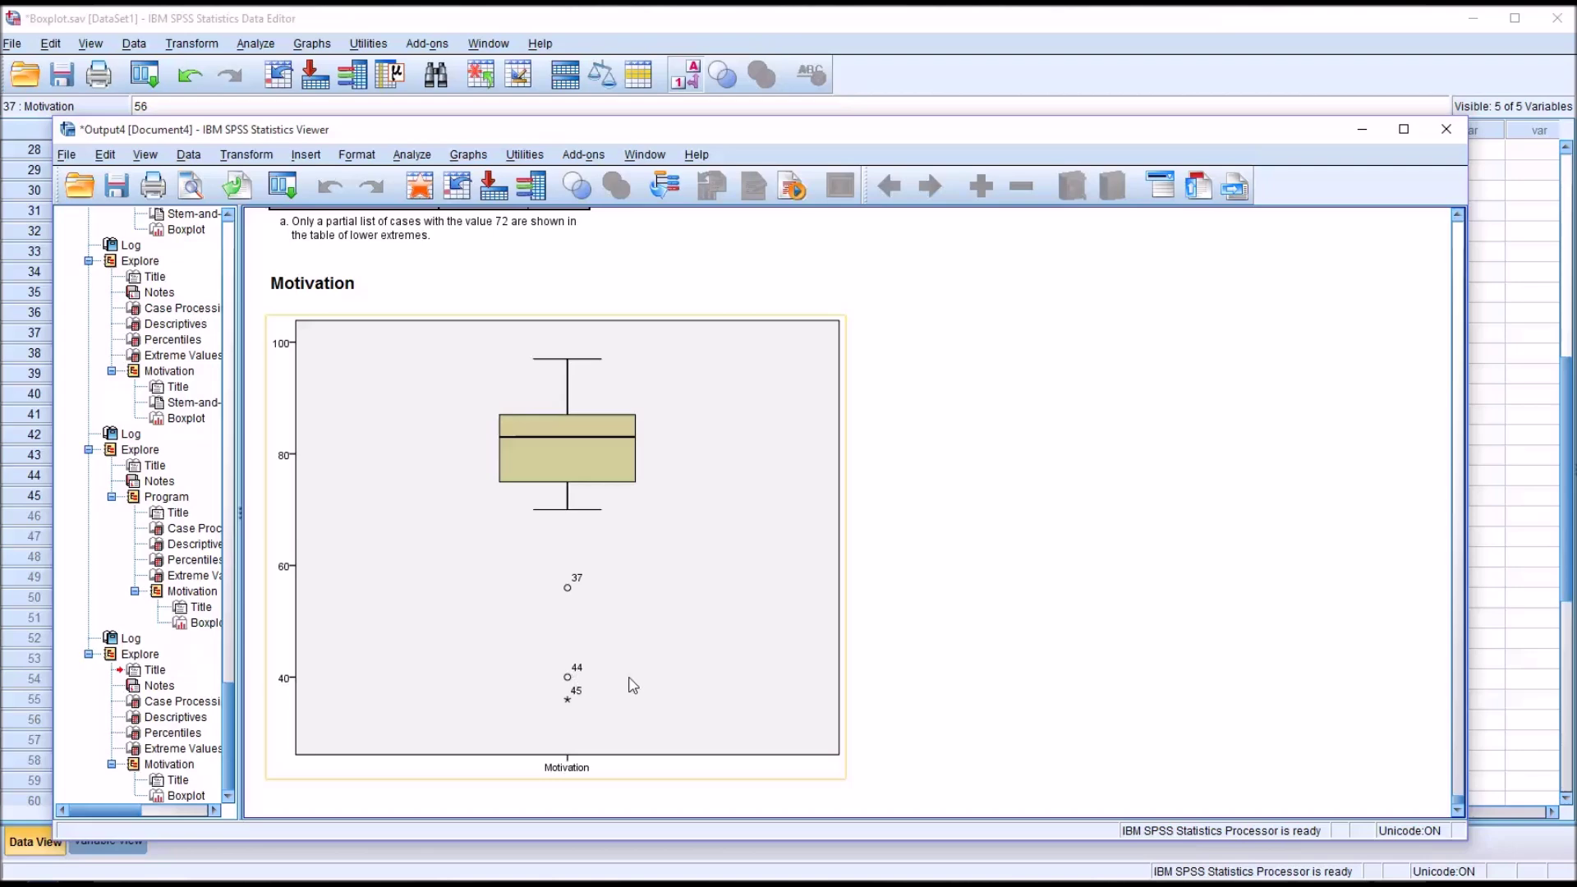
left_click(1482, 719)
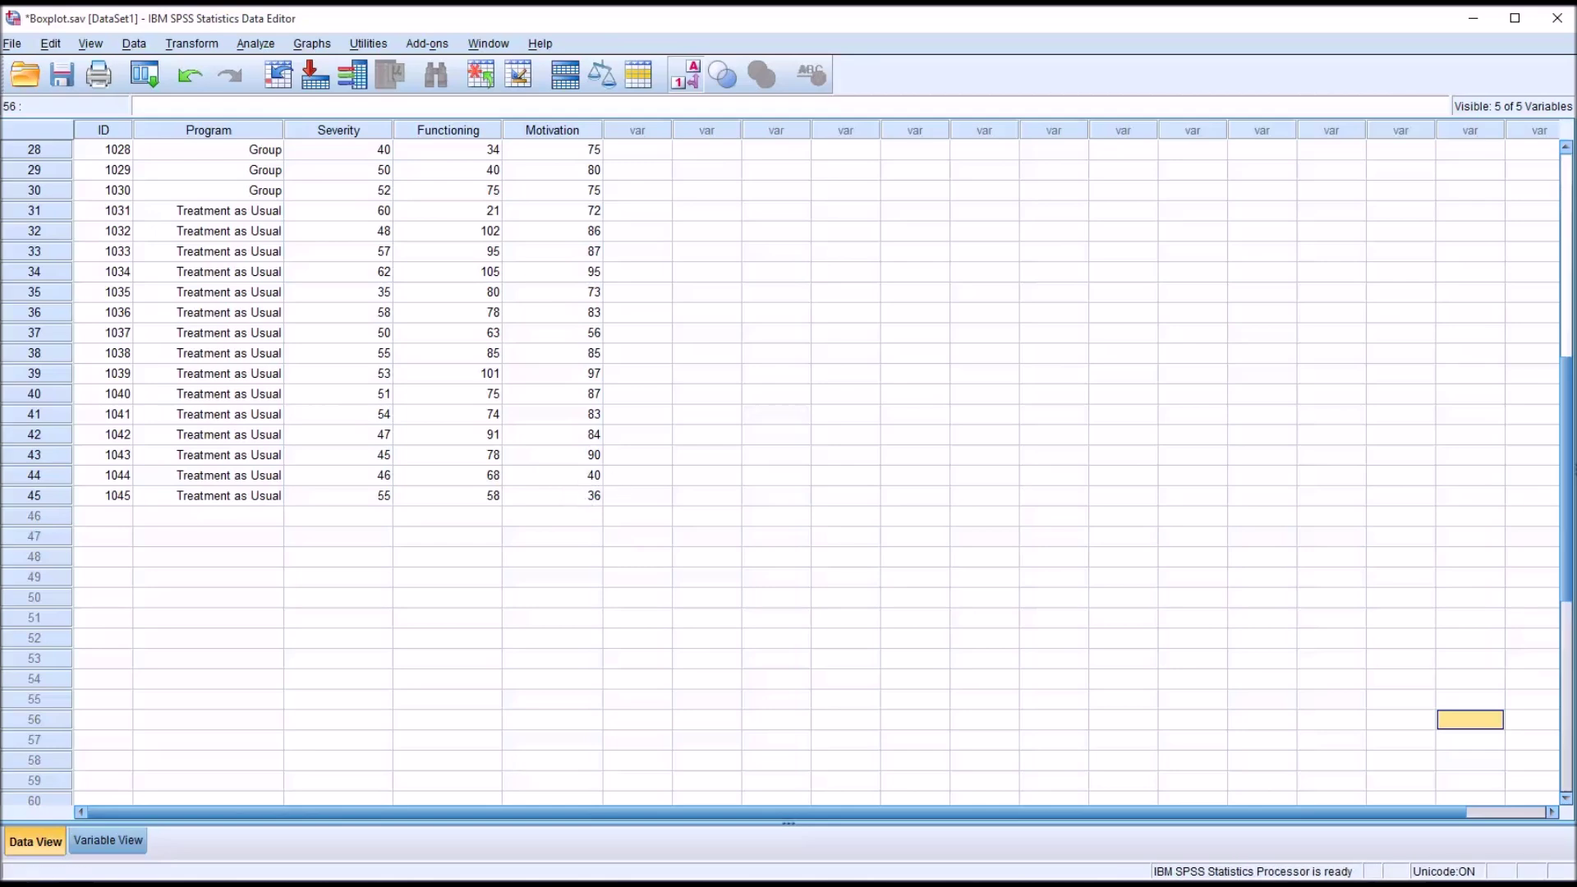
left_click(579, 854)
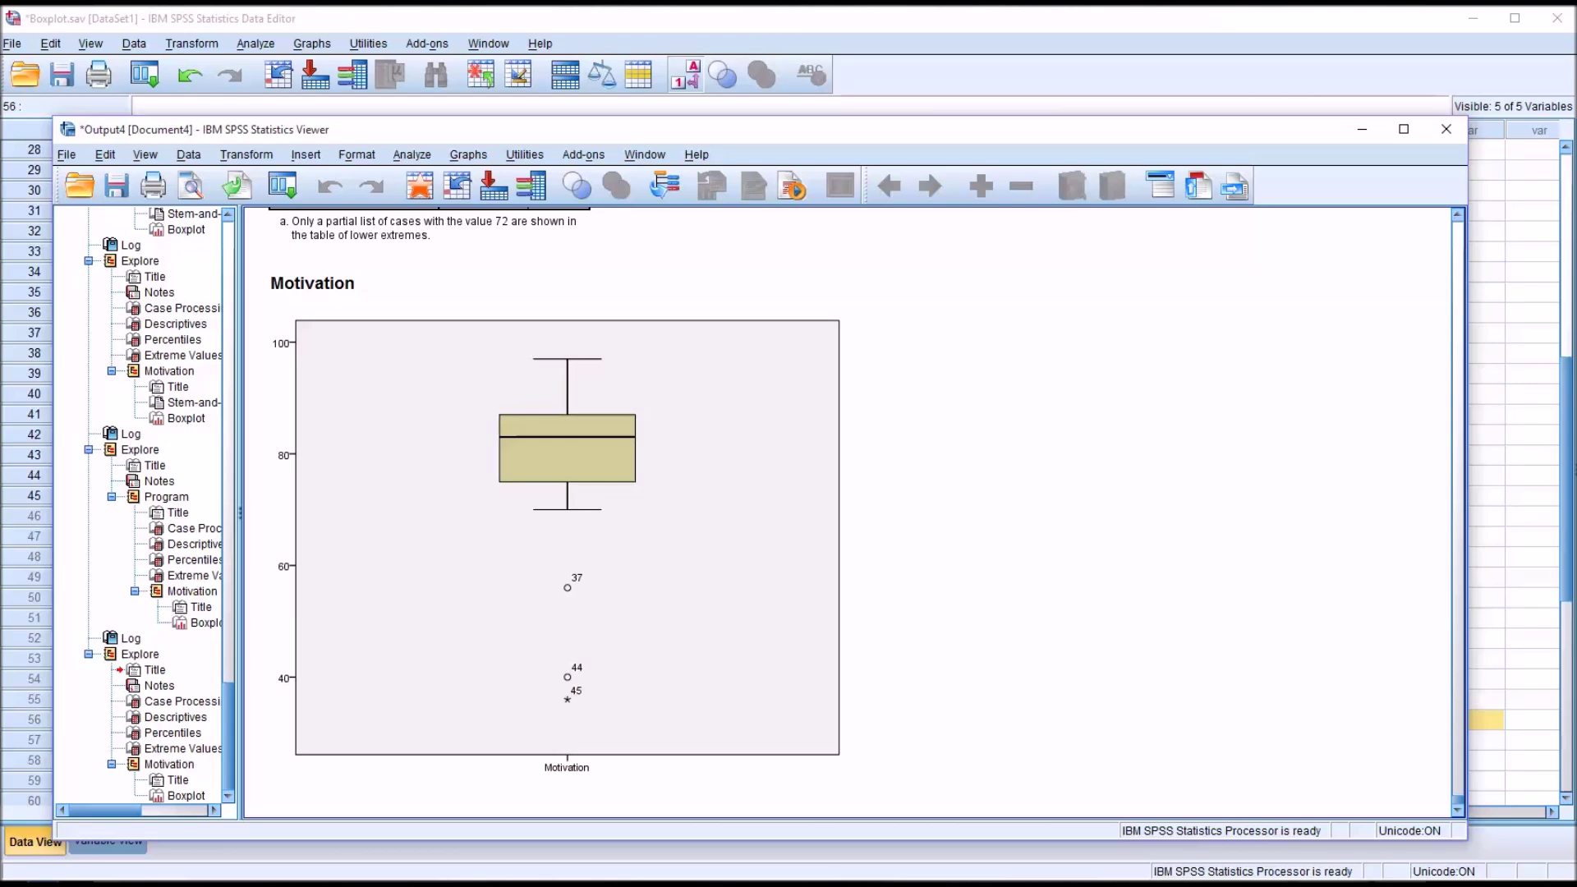
left_click(628, 682)
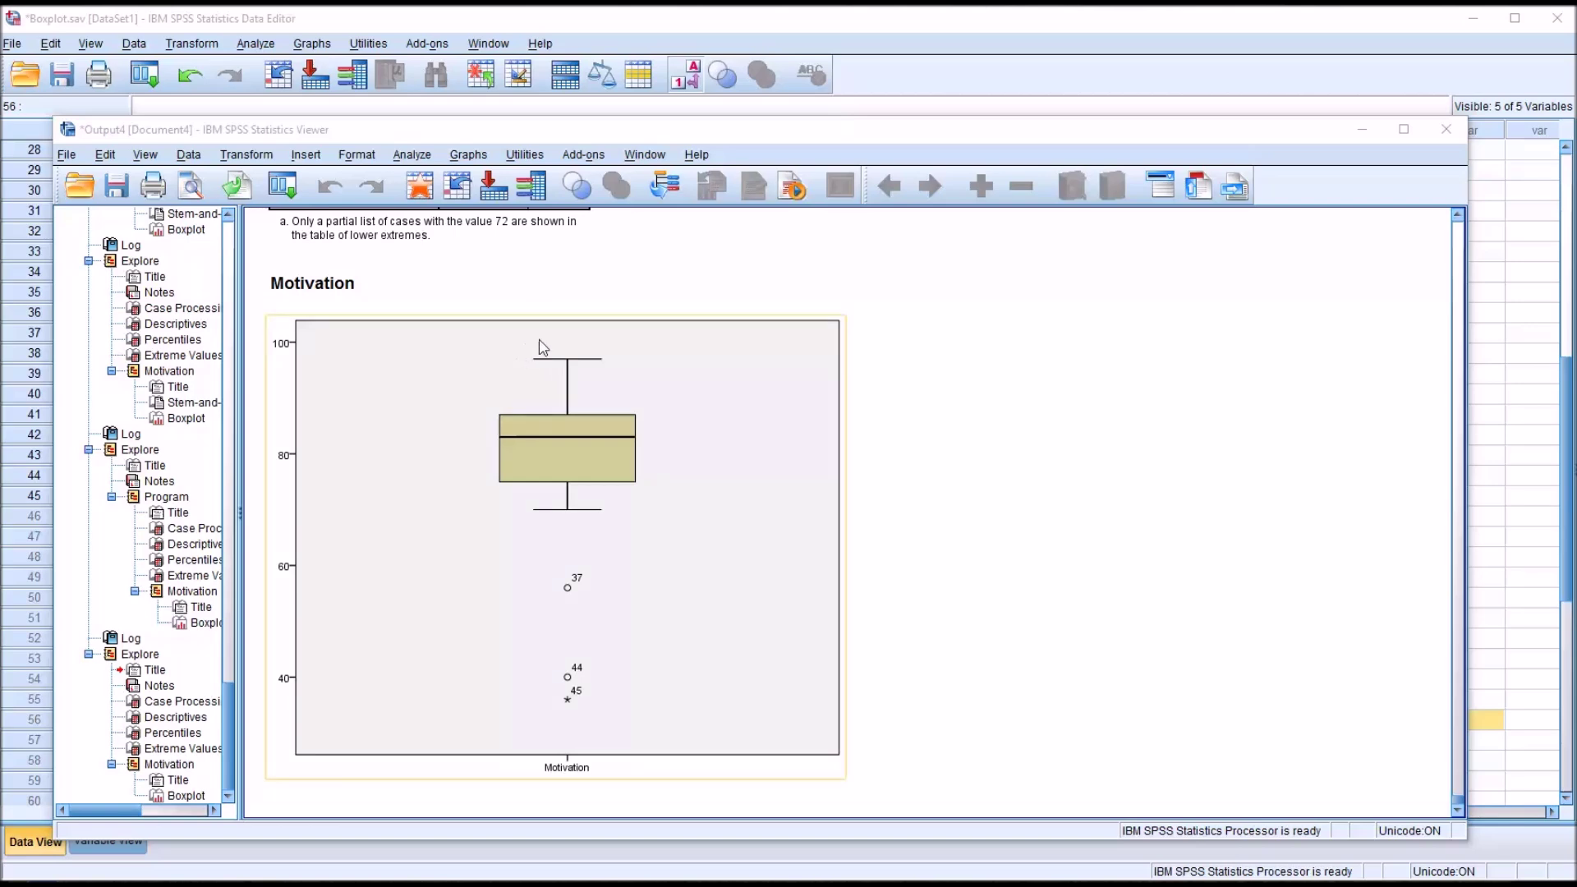
left_click(465, 156)
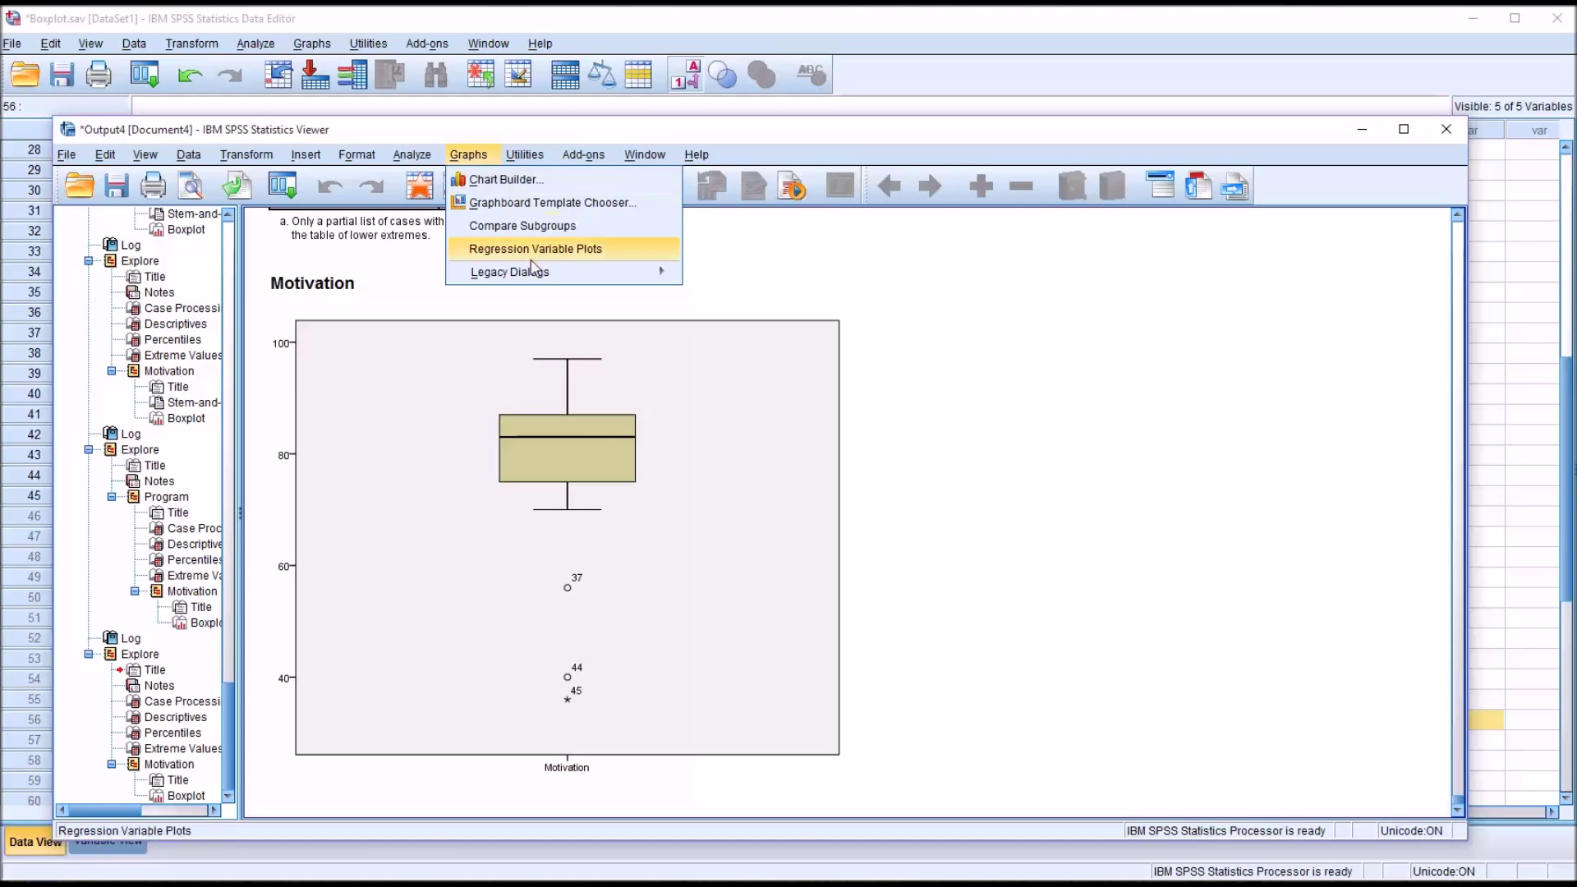
Choose a Simple legacy boxplot of summaries of separate variables.
mouse_move(535, 273)
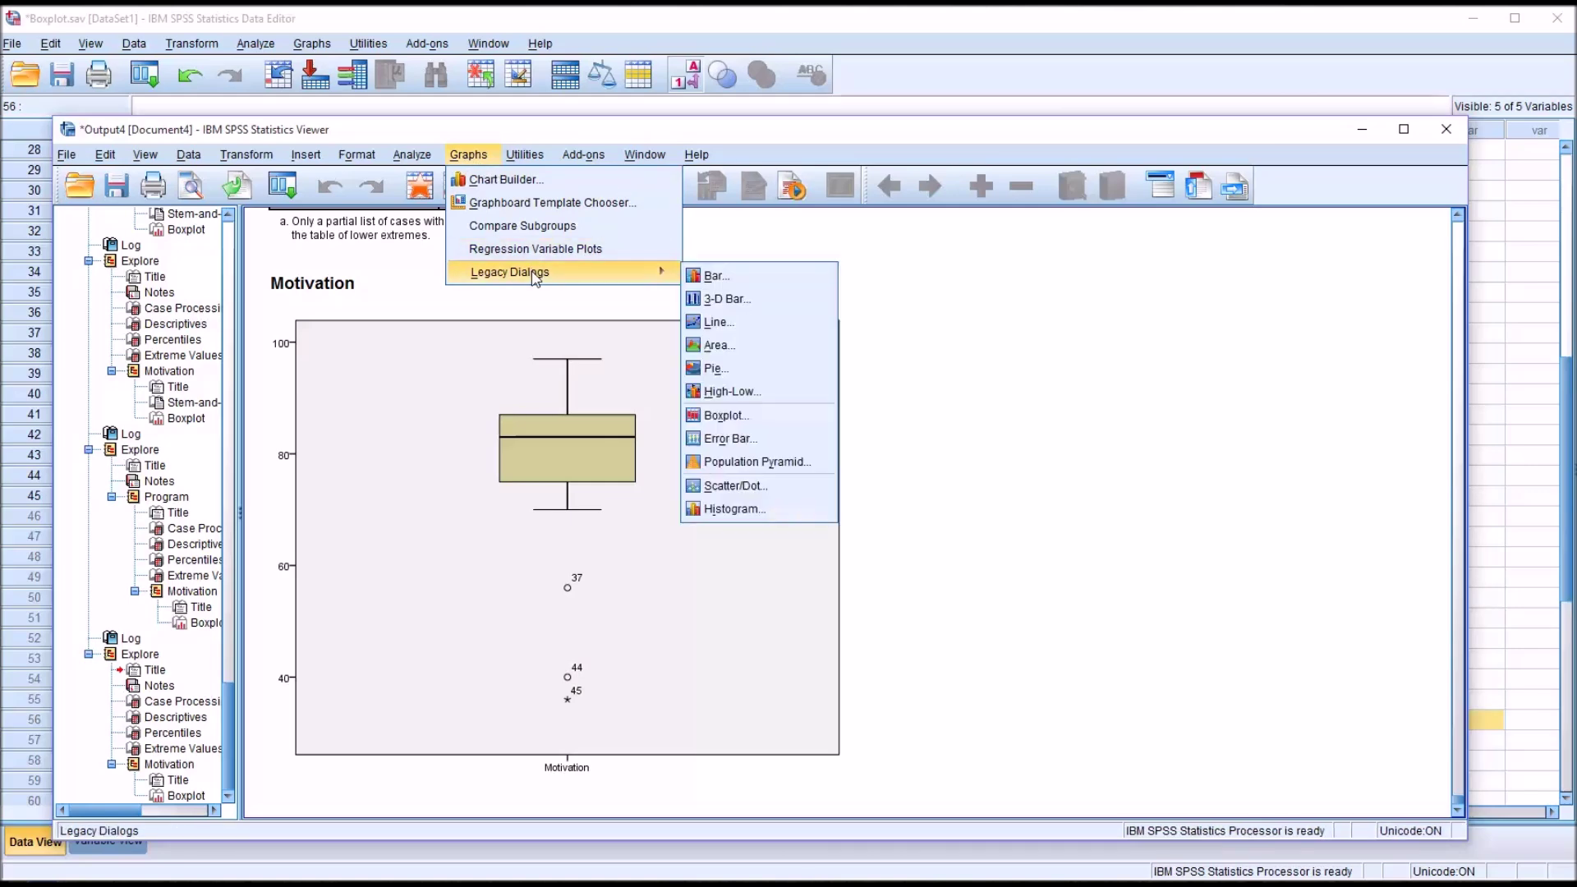
left_click(717, 420)
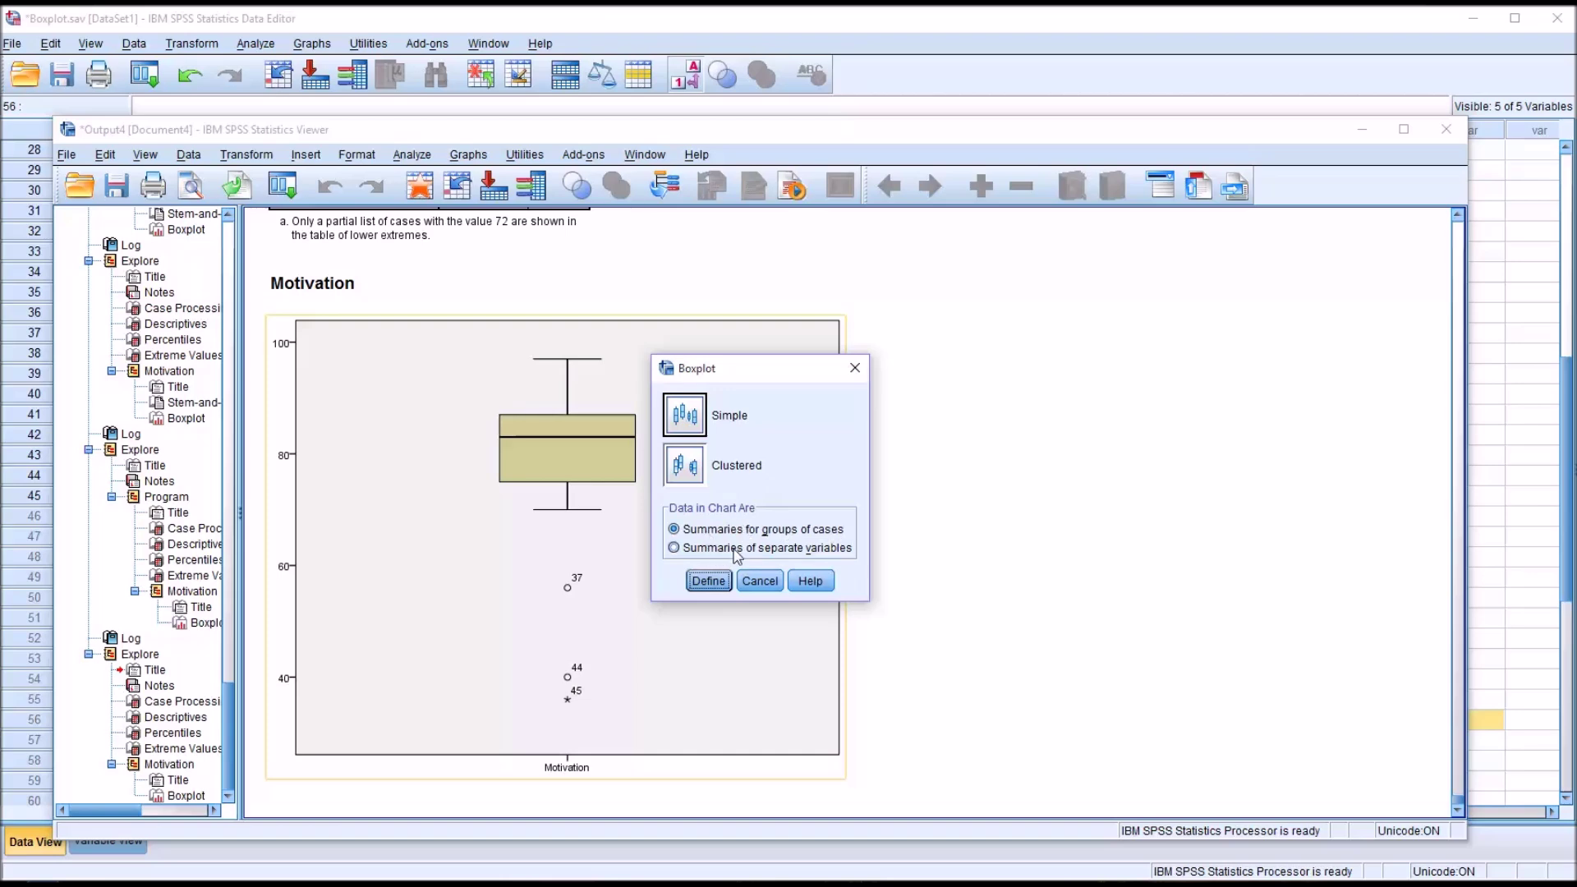
left_click(675, 548)
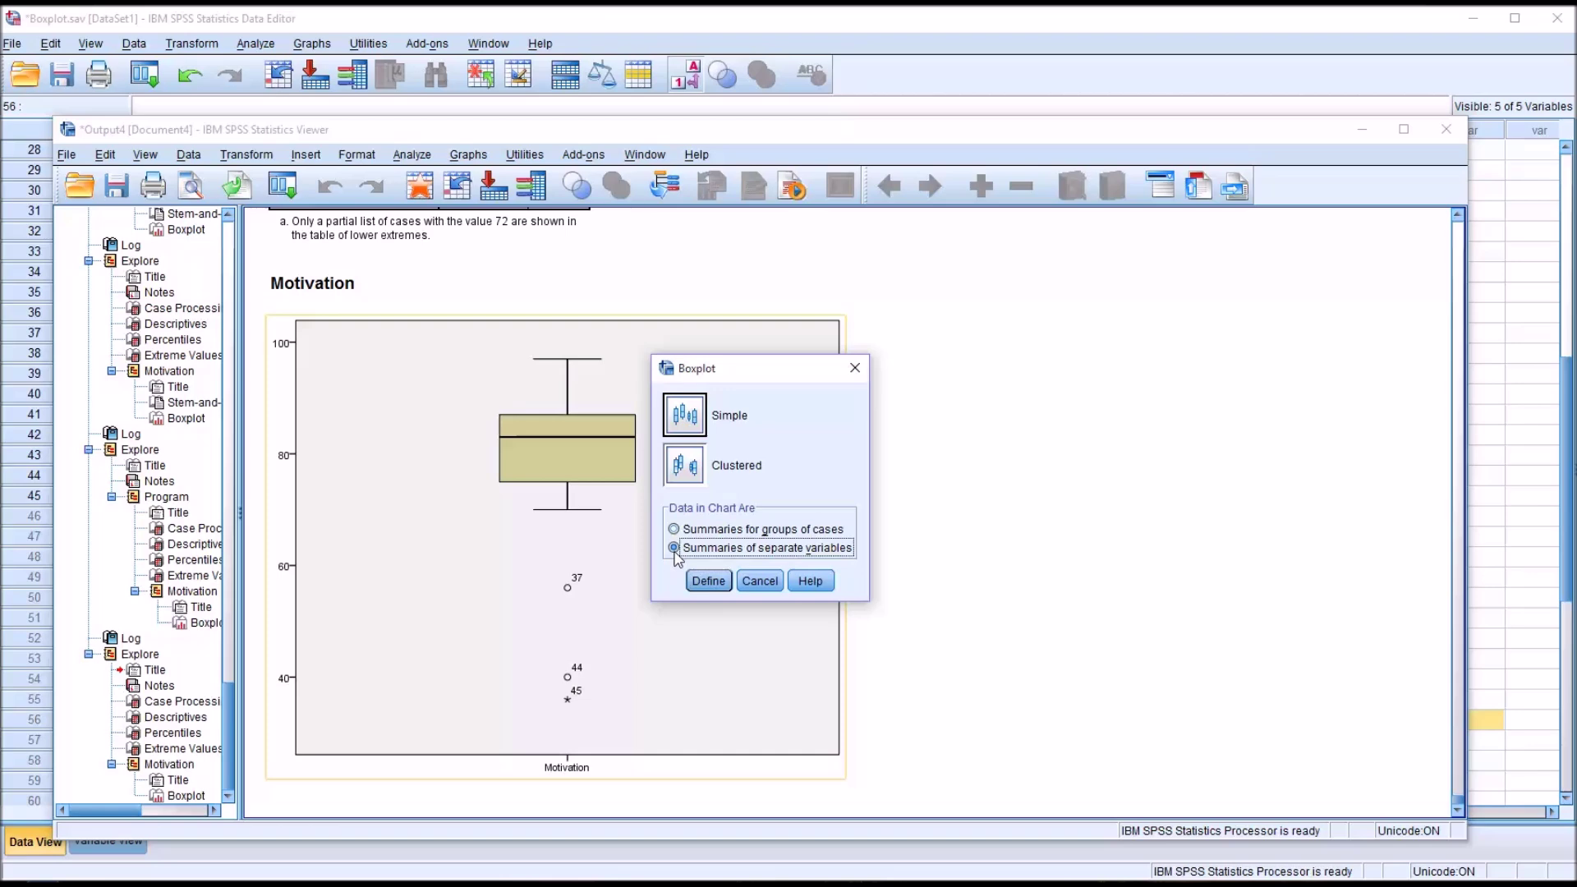
left_click(686, 415)
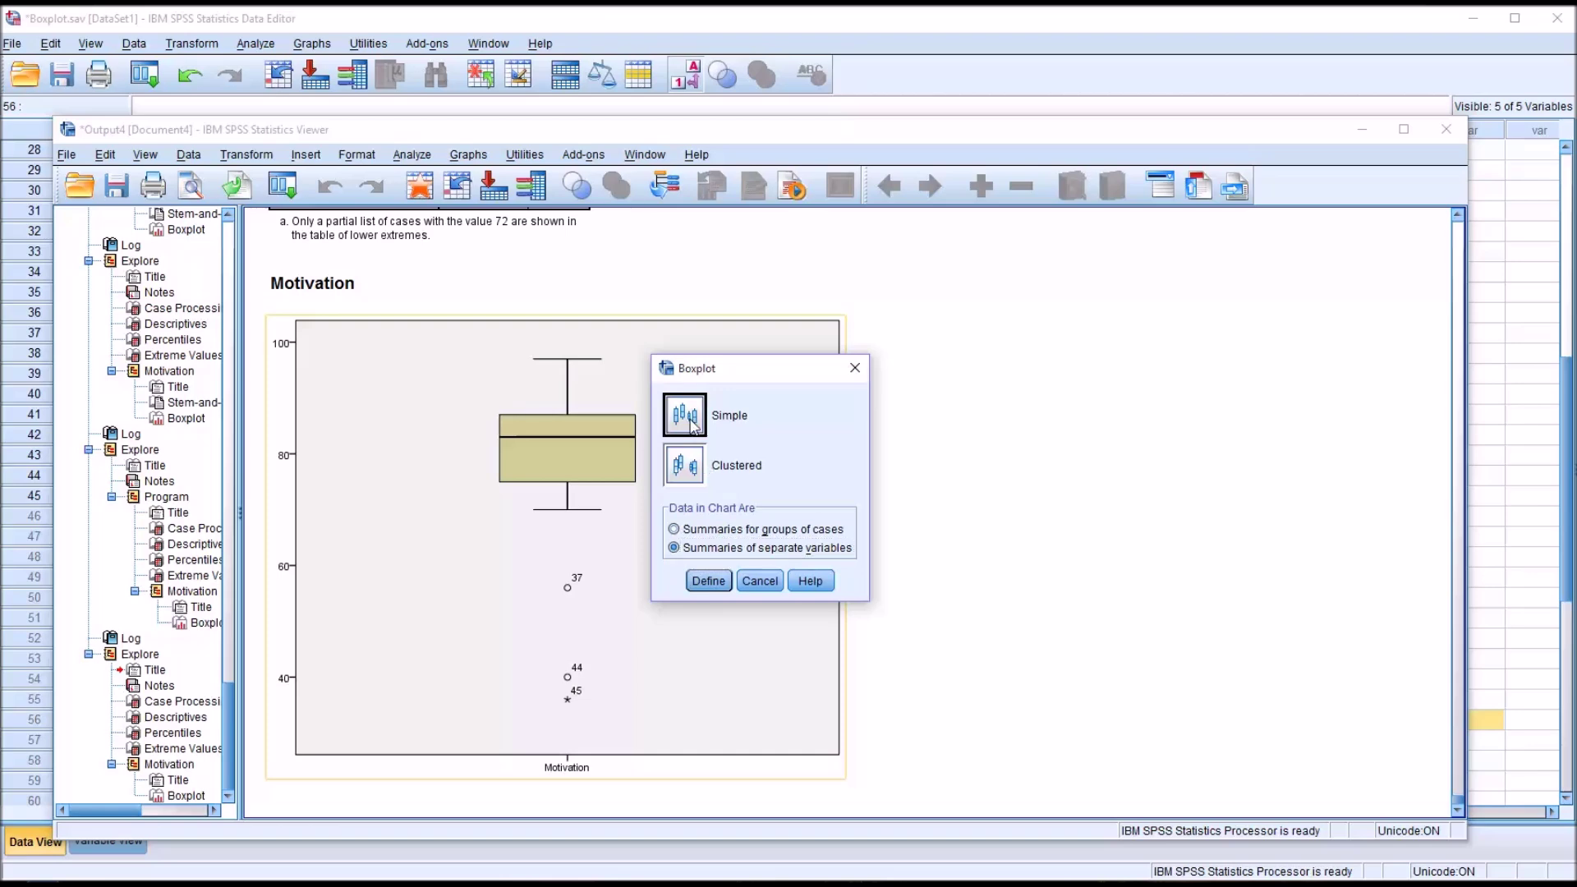
left_click(708, 581)
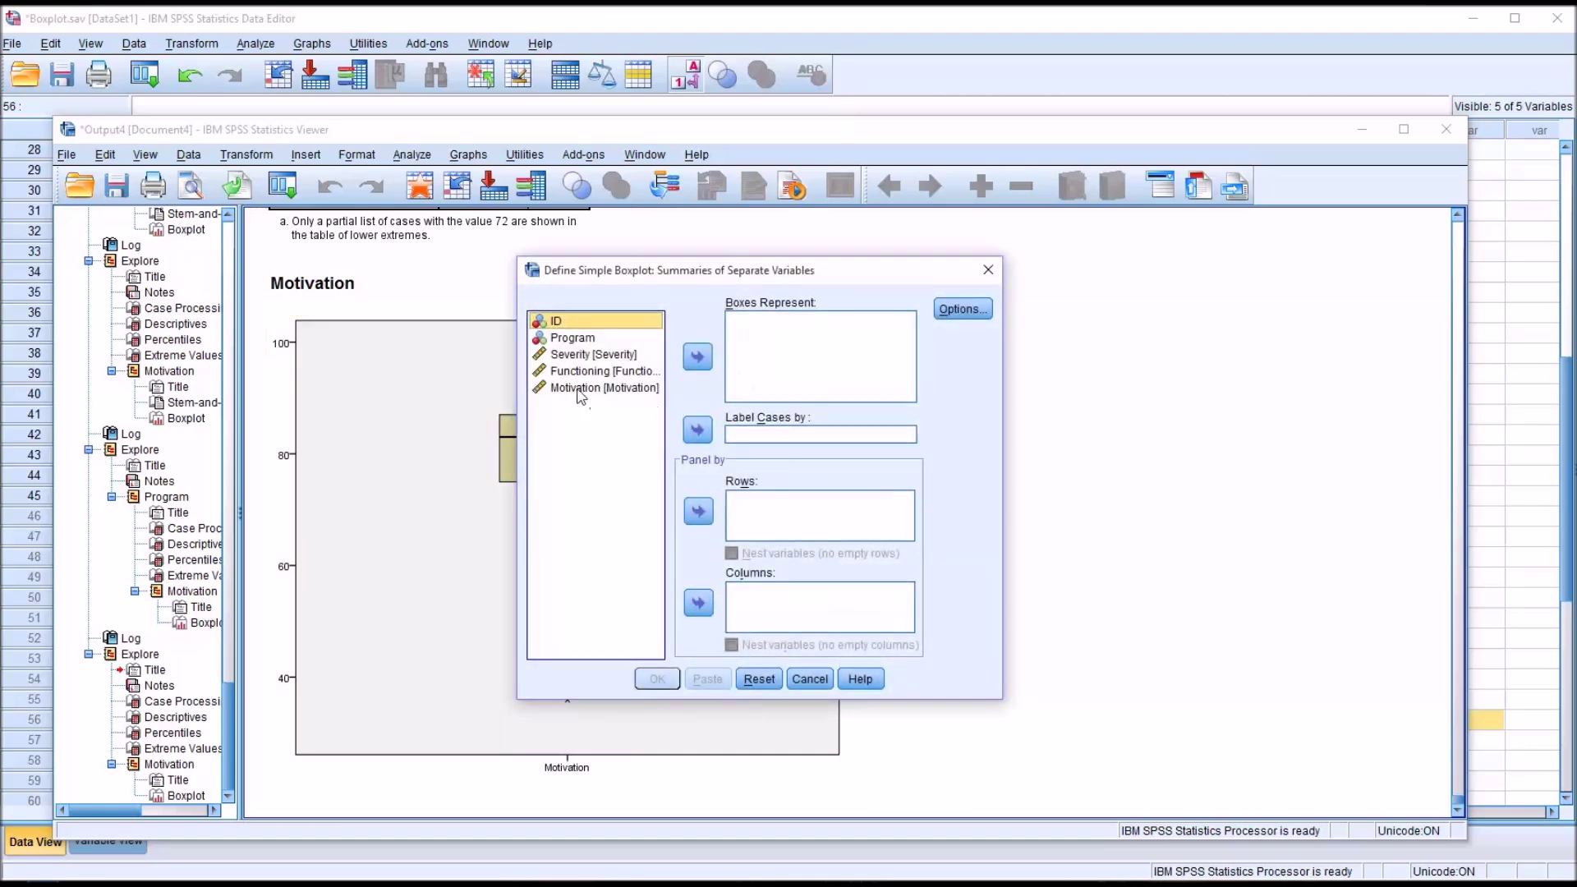
Make the boxes represent Motivation and create the boxplot with default options.
left_click_drag(573, 389, 790, 360)
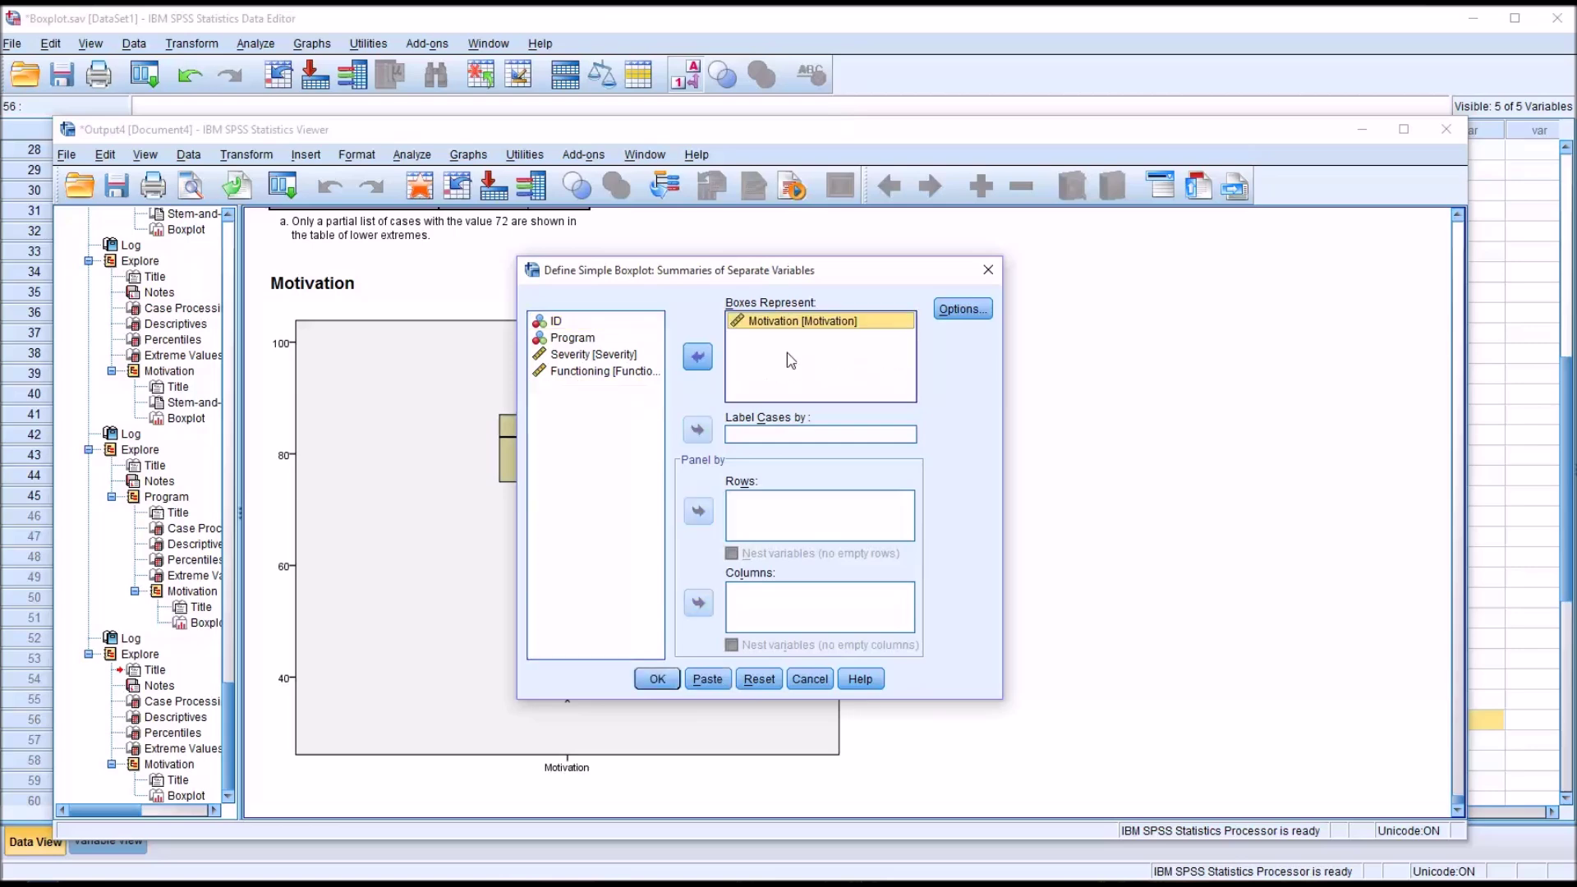
left_click(953, 310)
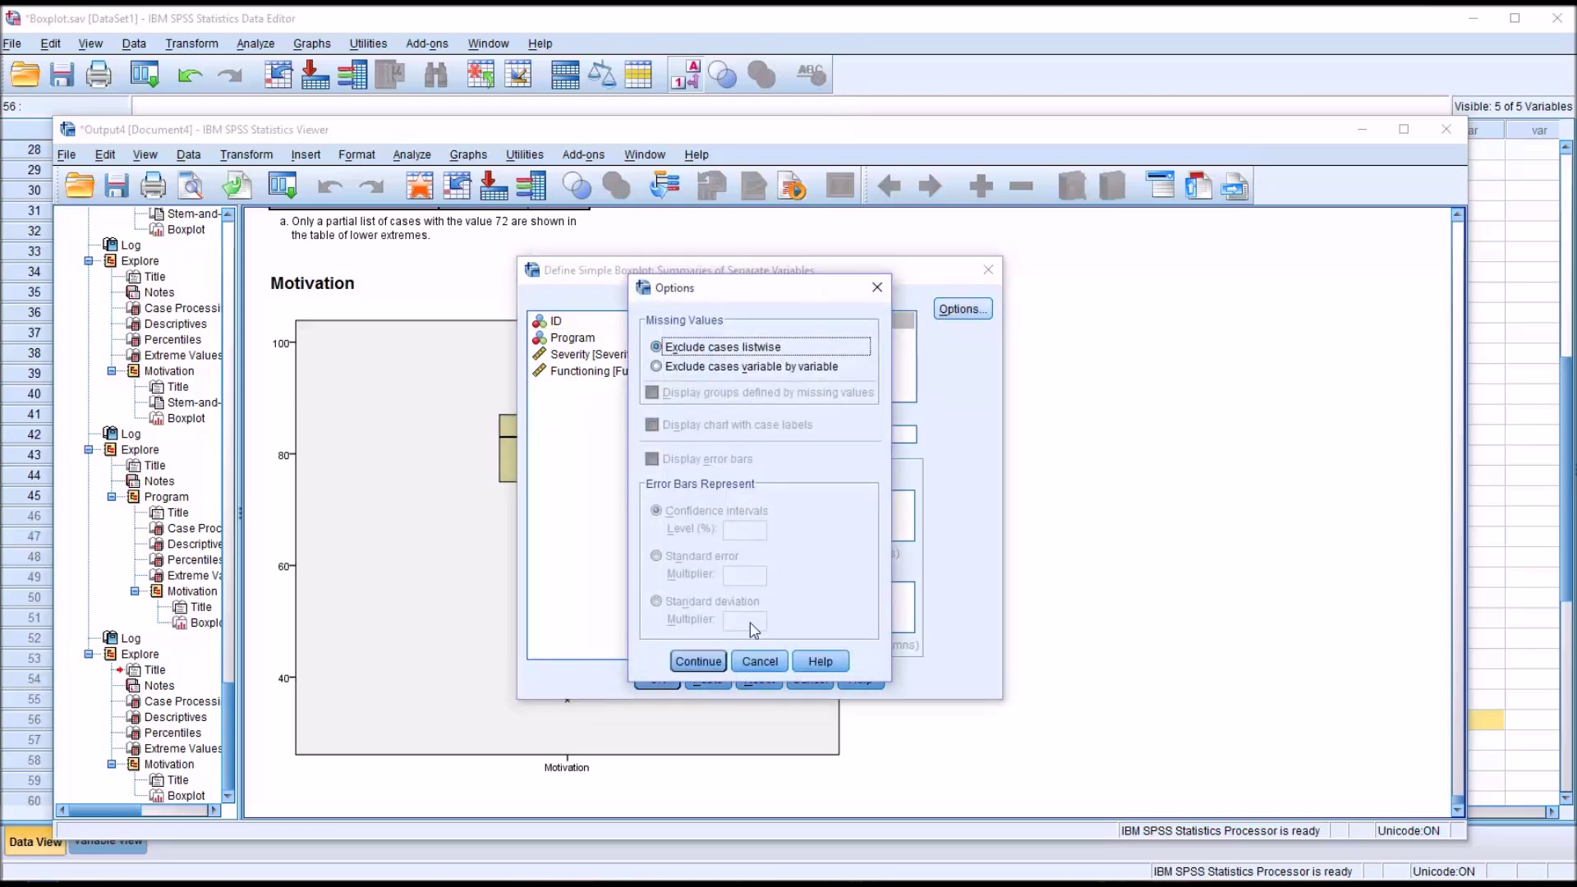
left_click(699, 662)
left_click(658, 678)
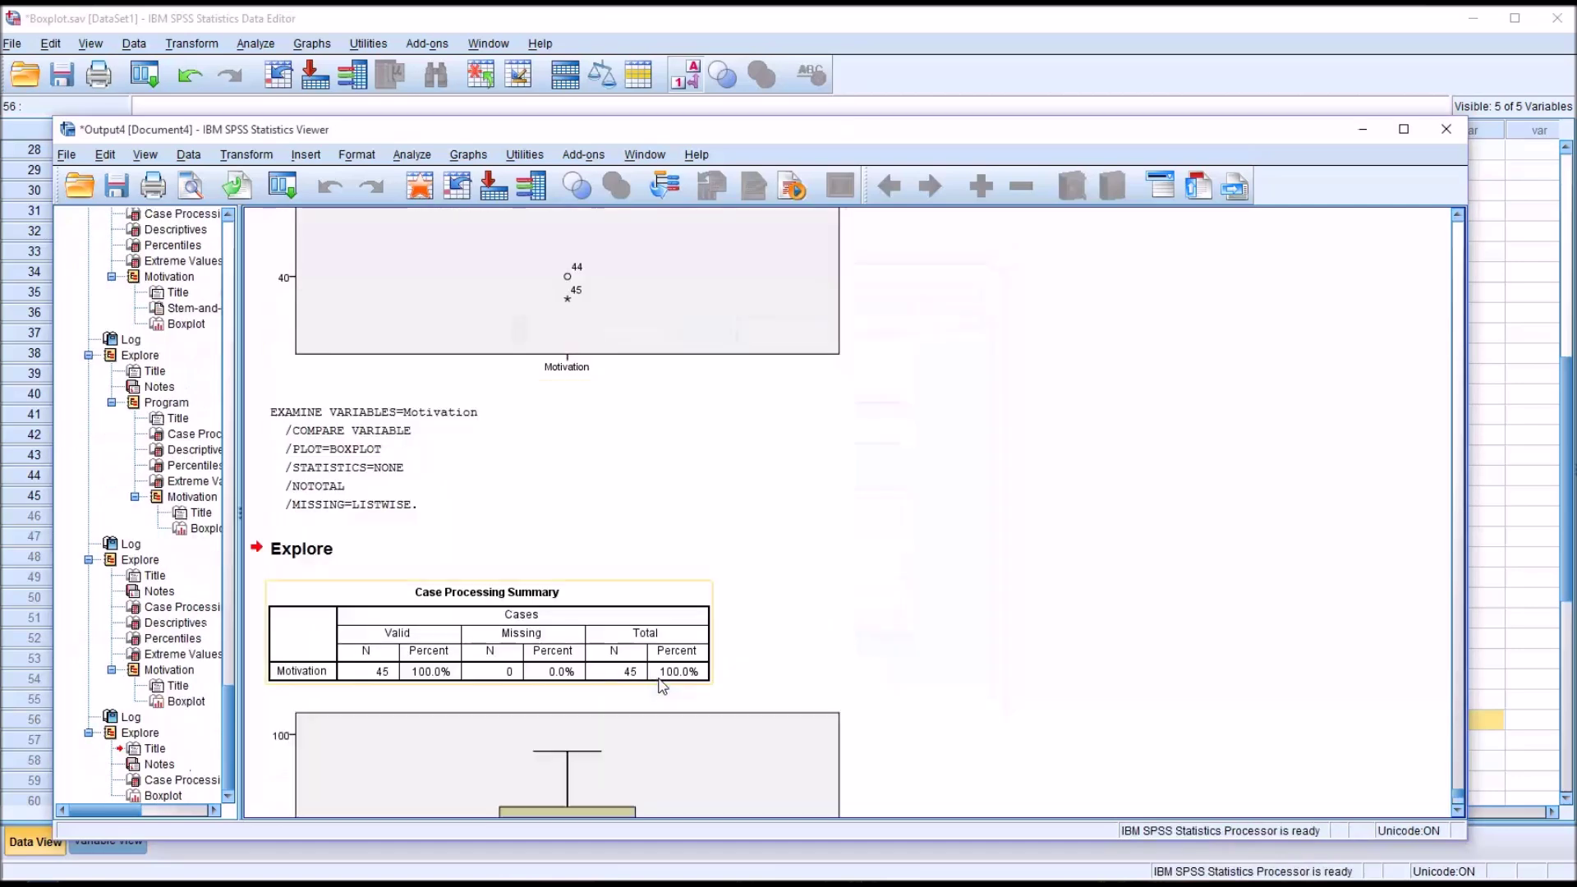
left_click(1458, 795)
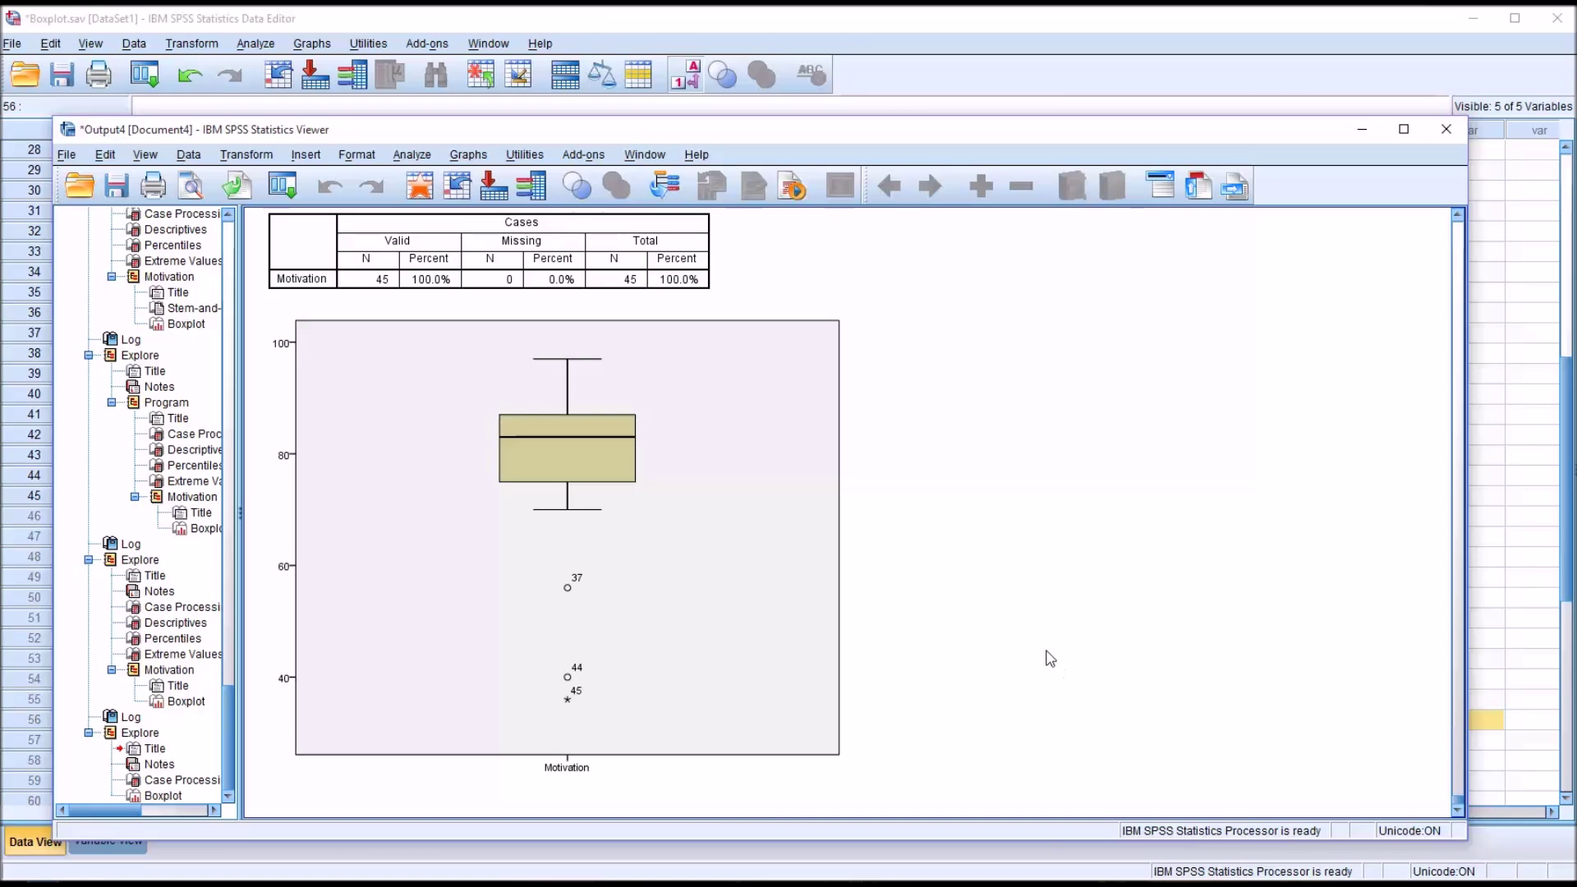
left_click(468, 155)
Build a Chart Builder 1-D boxplot of Motivation and view it in the output.
left_click(491, 174)
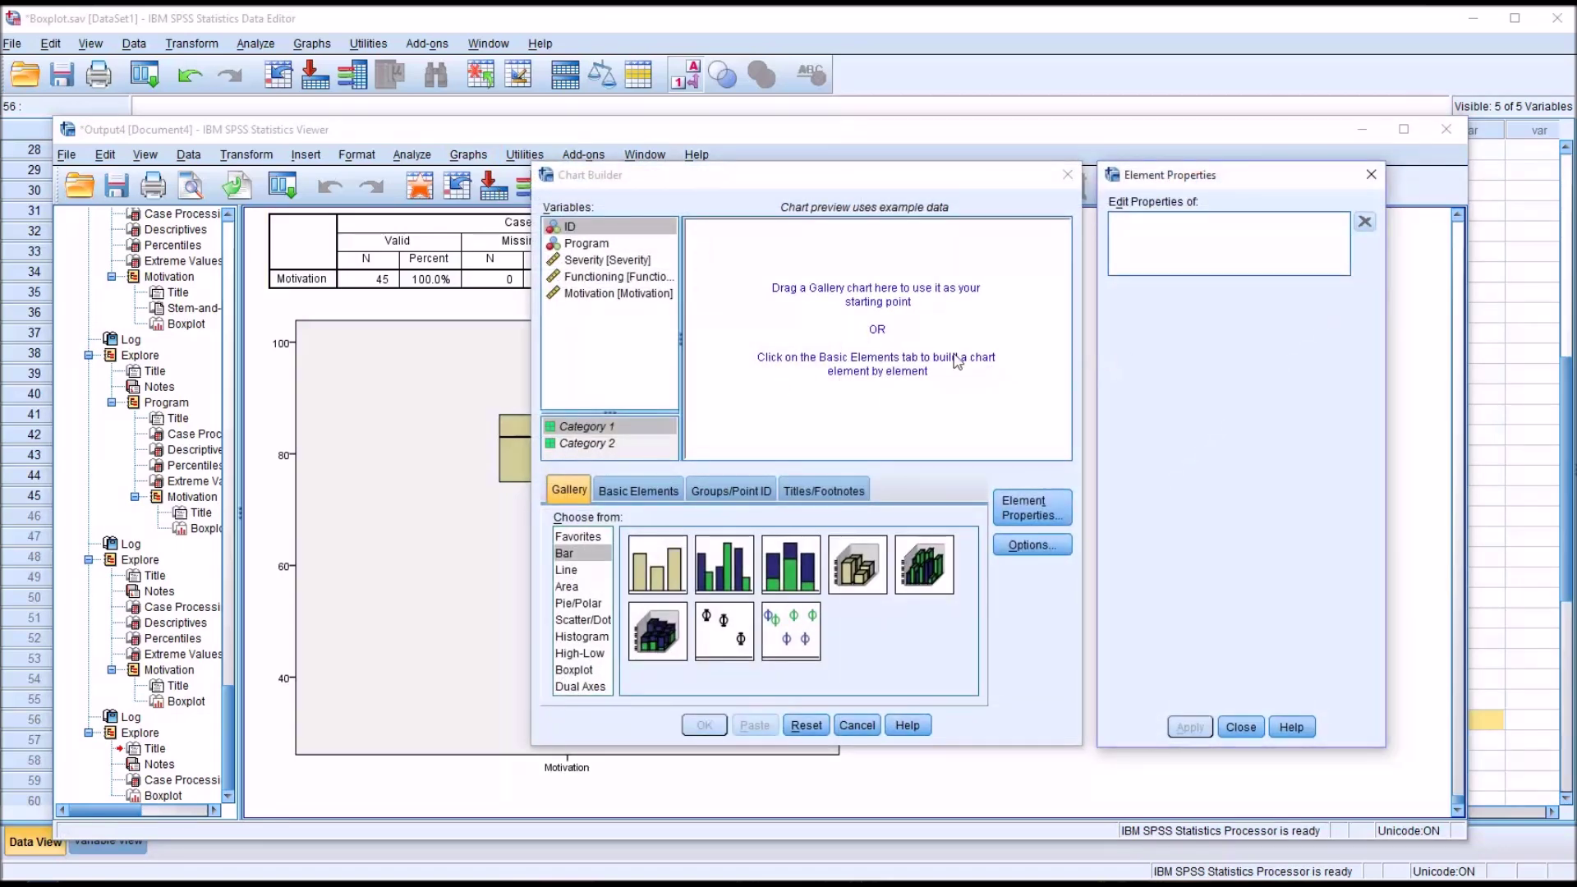
left_click(574, 670)
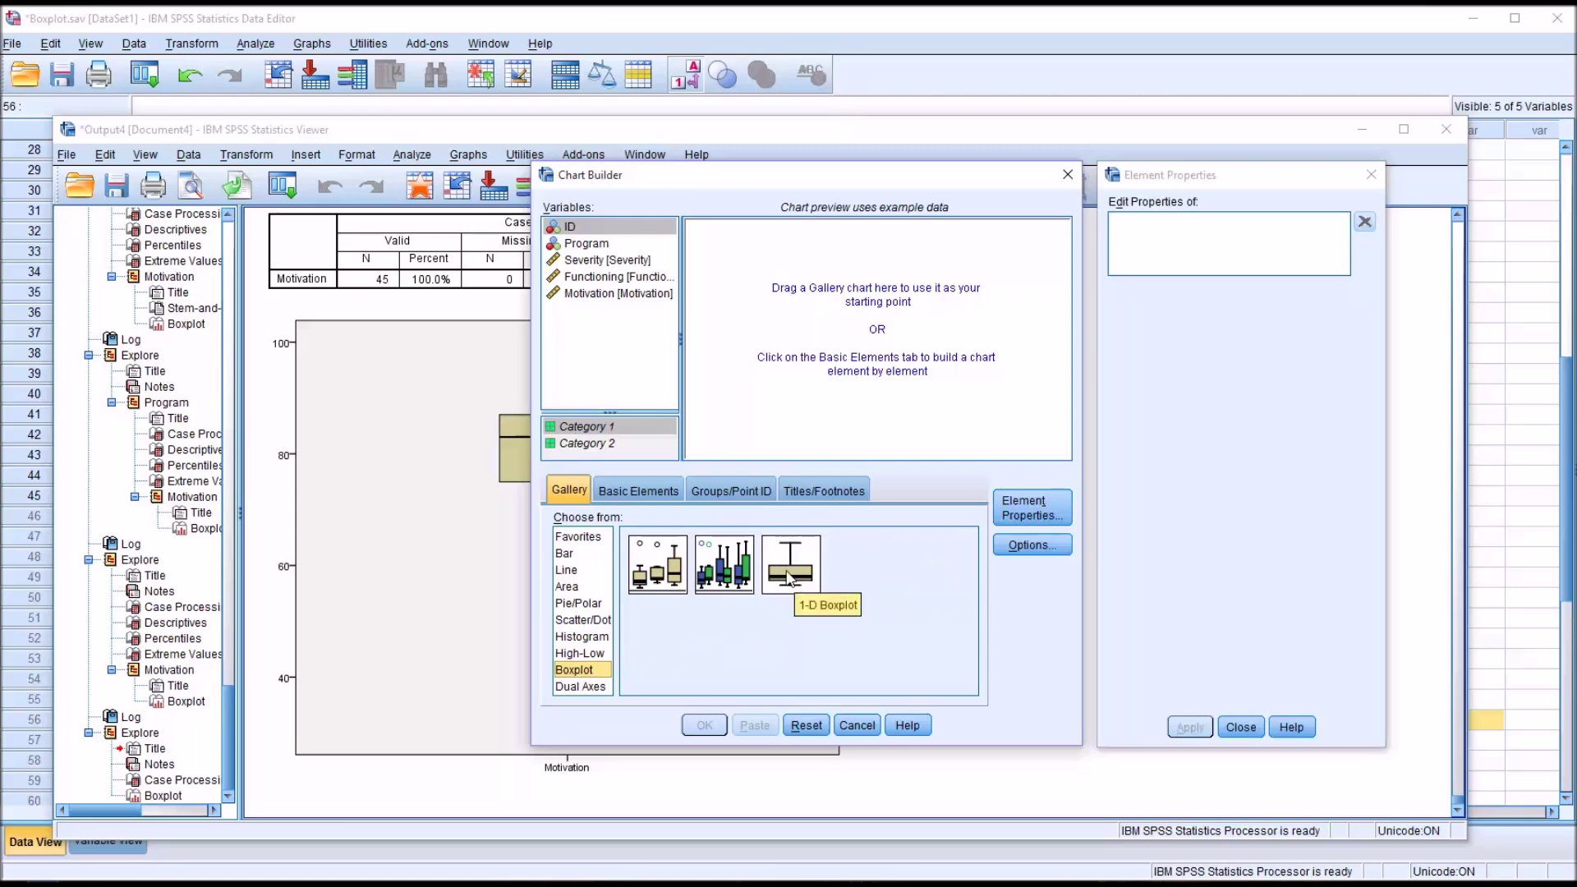
left_click_drag(791, 579, 864, 358)
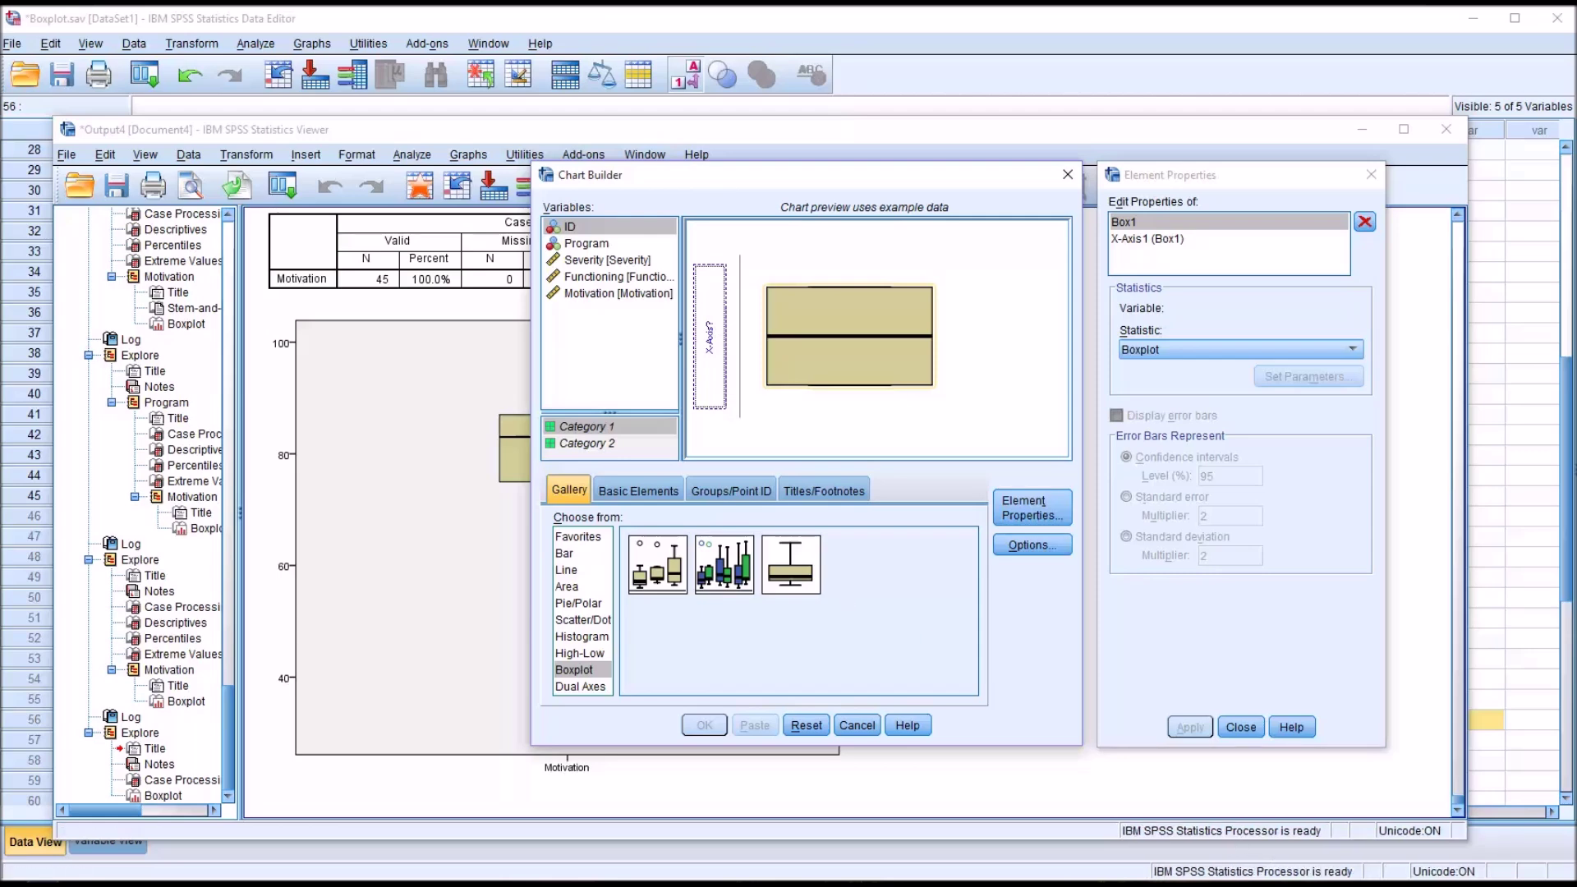
left_click_drag(593, 294, 698, 337)
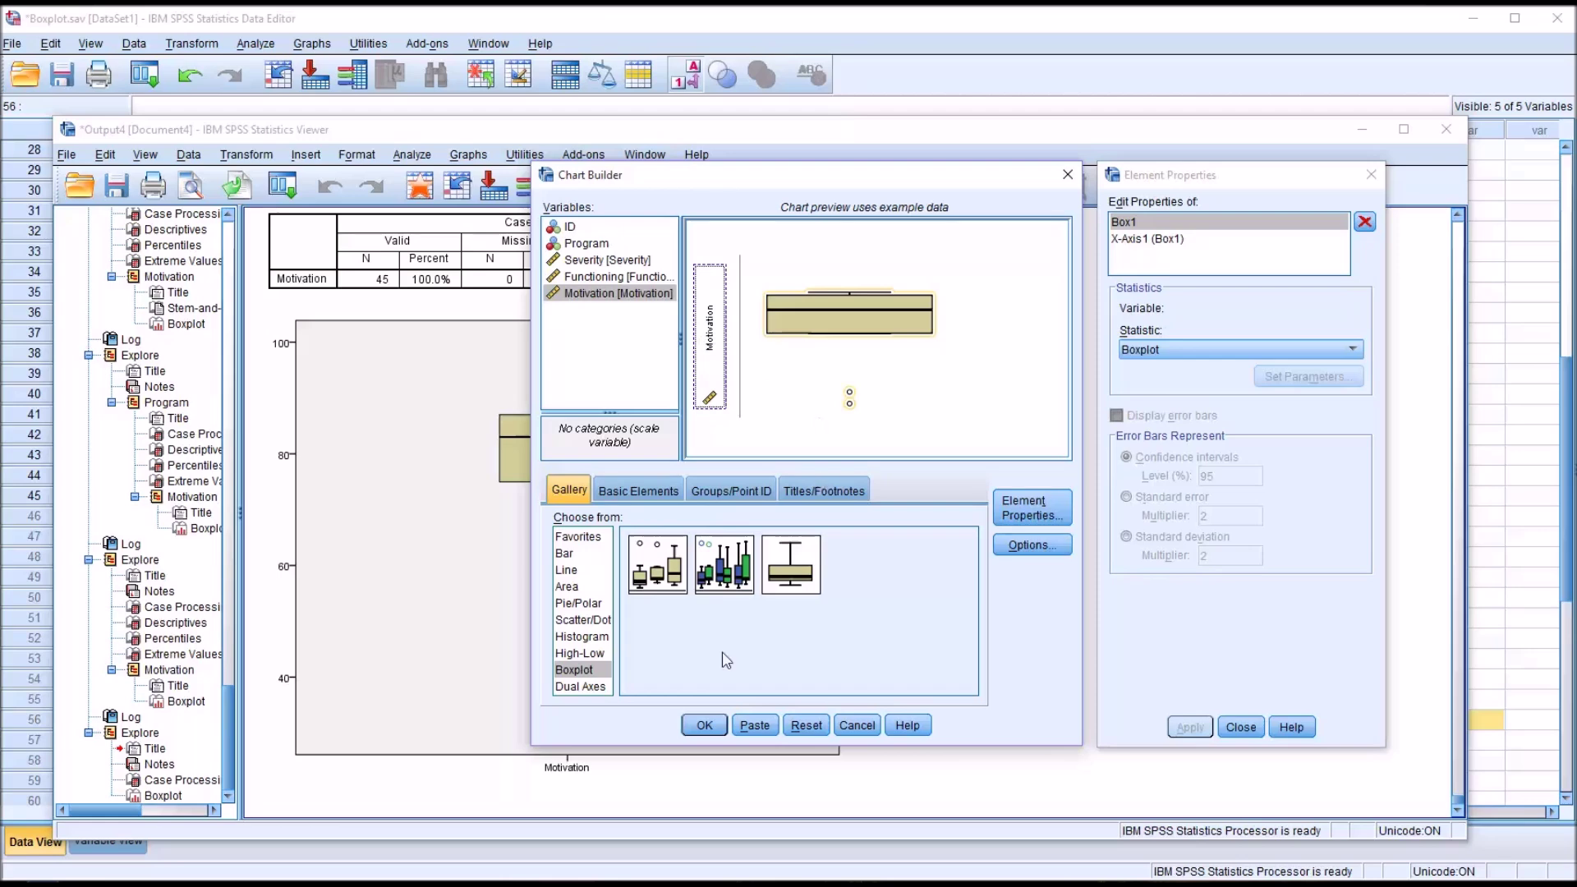
left_click(705, 725)
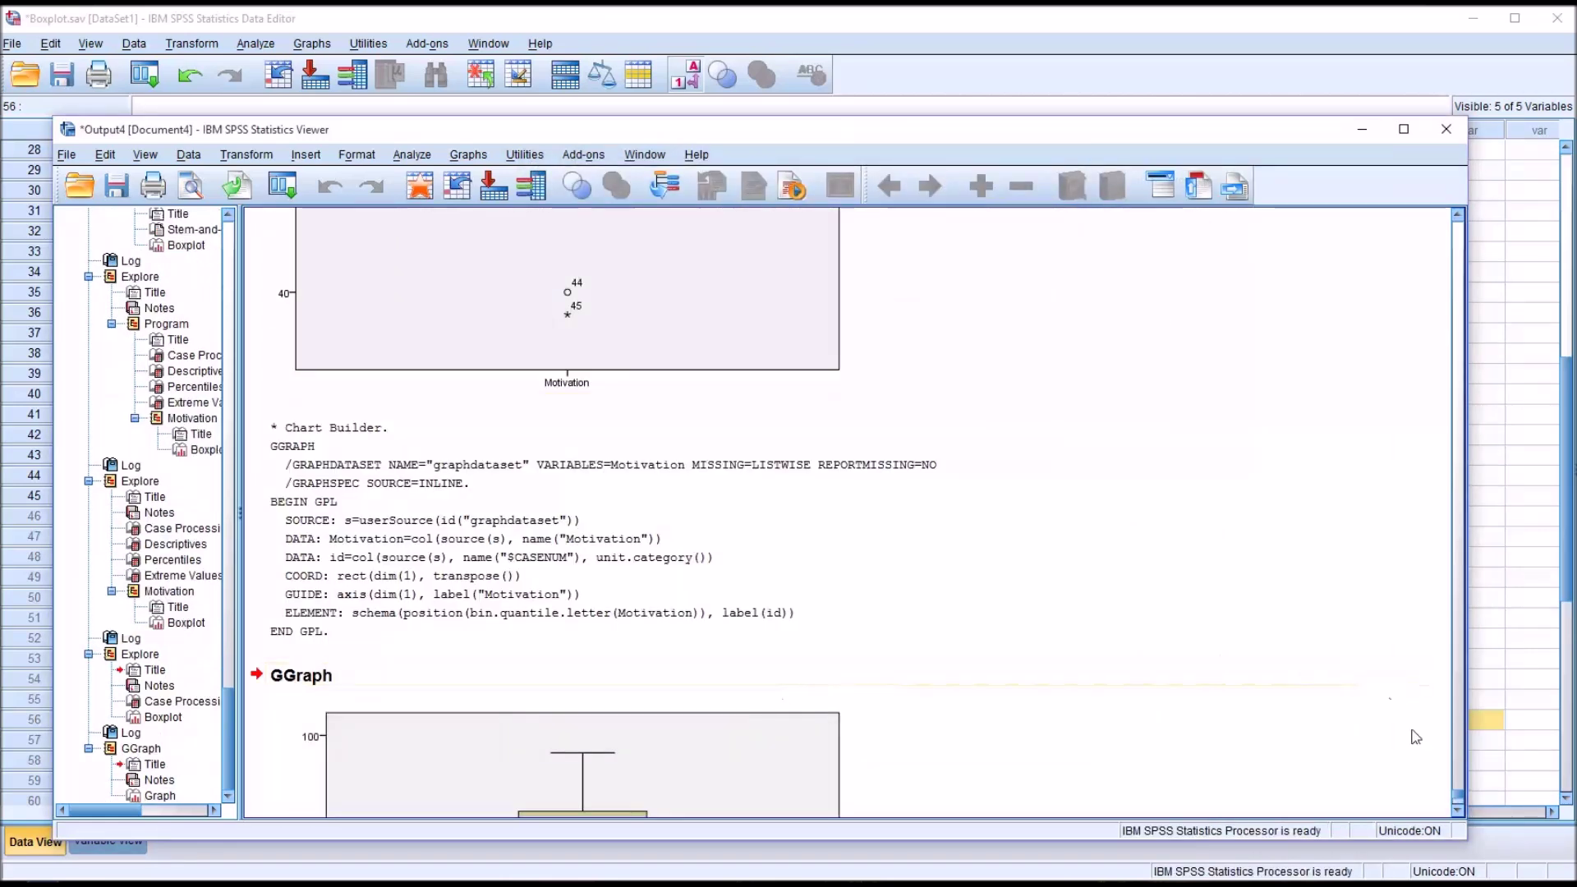
left_click(1458, 806)
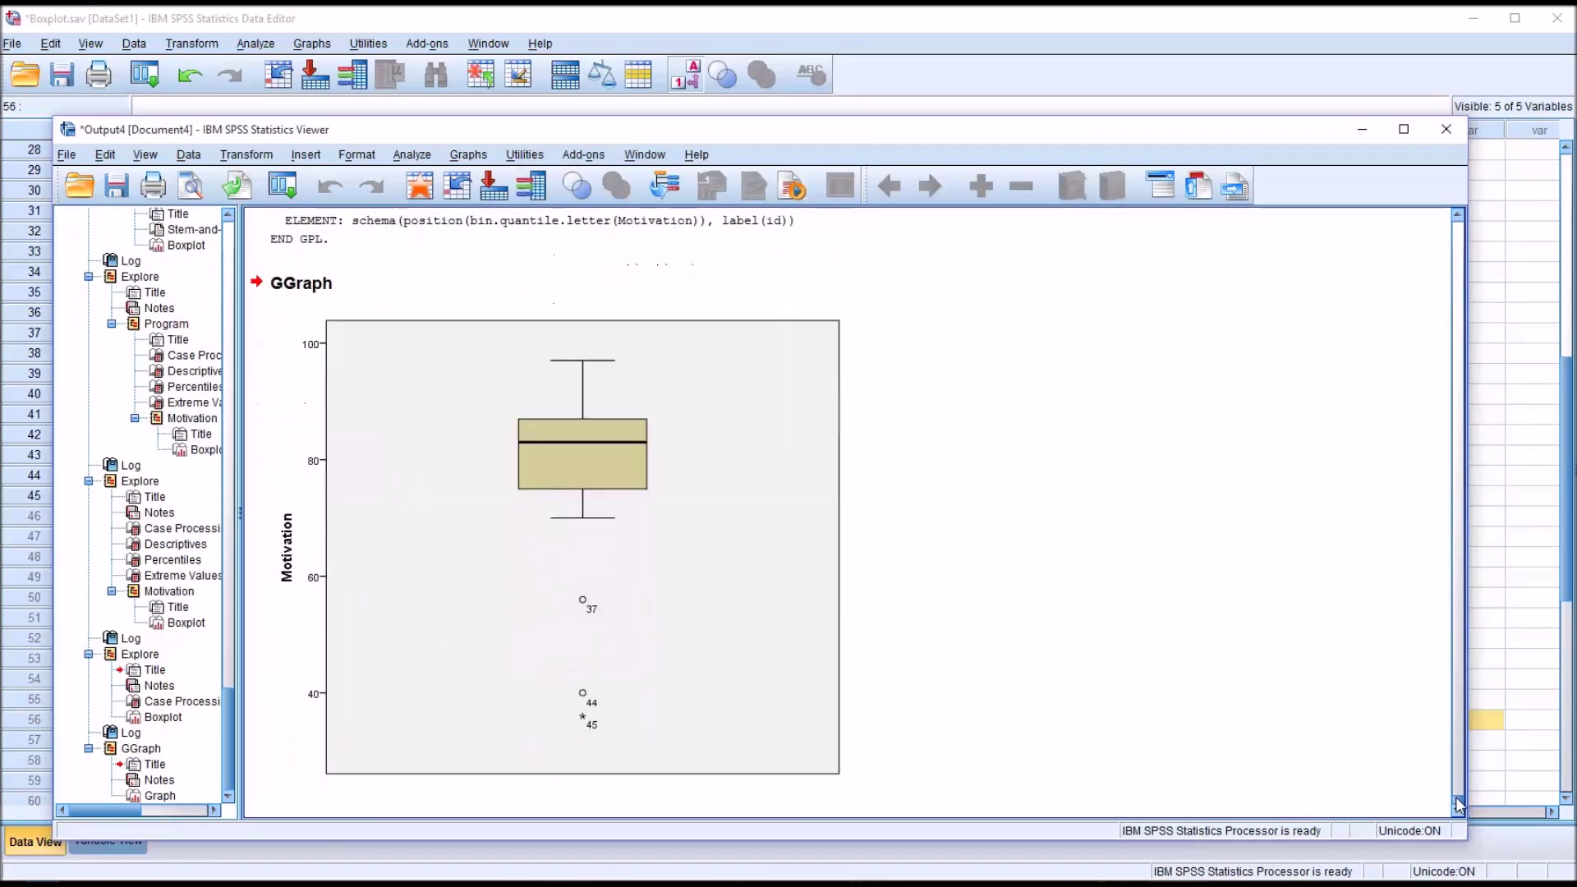
left_click(799, 626)
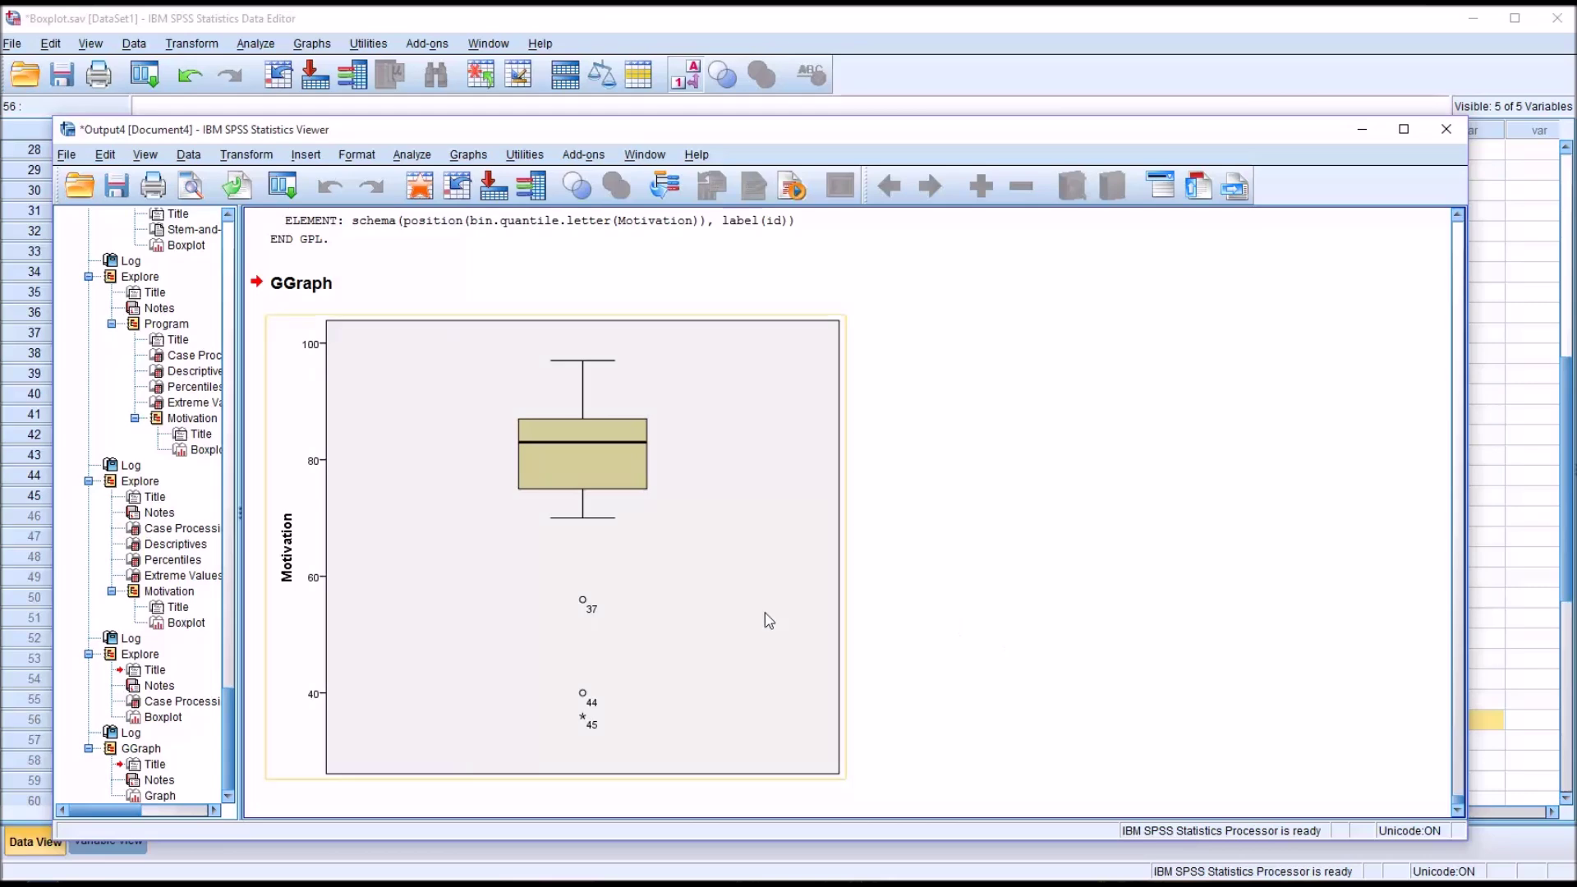
left_click(932, 672)
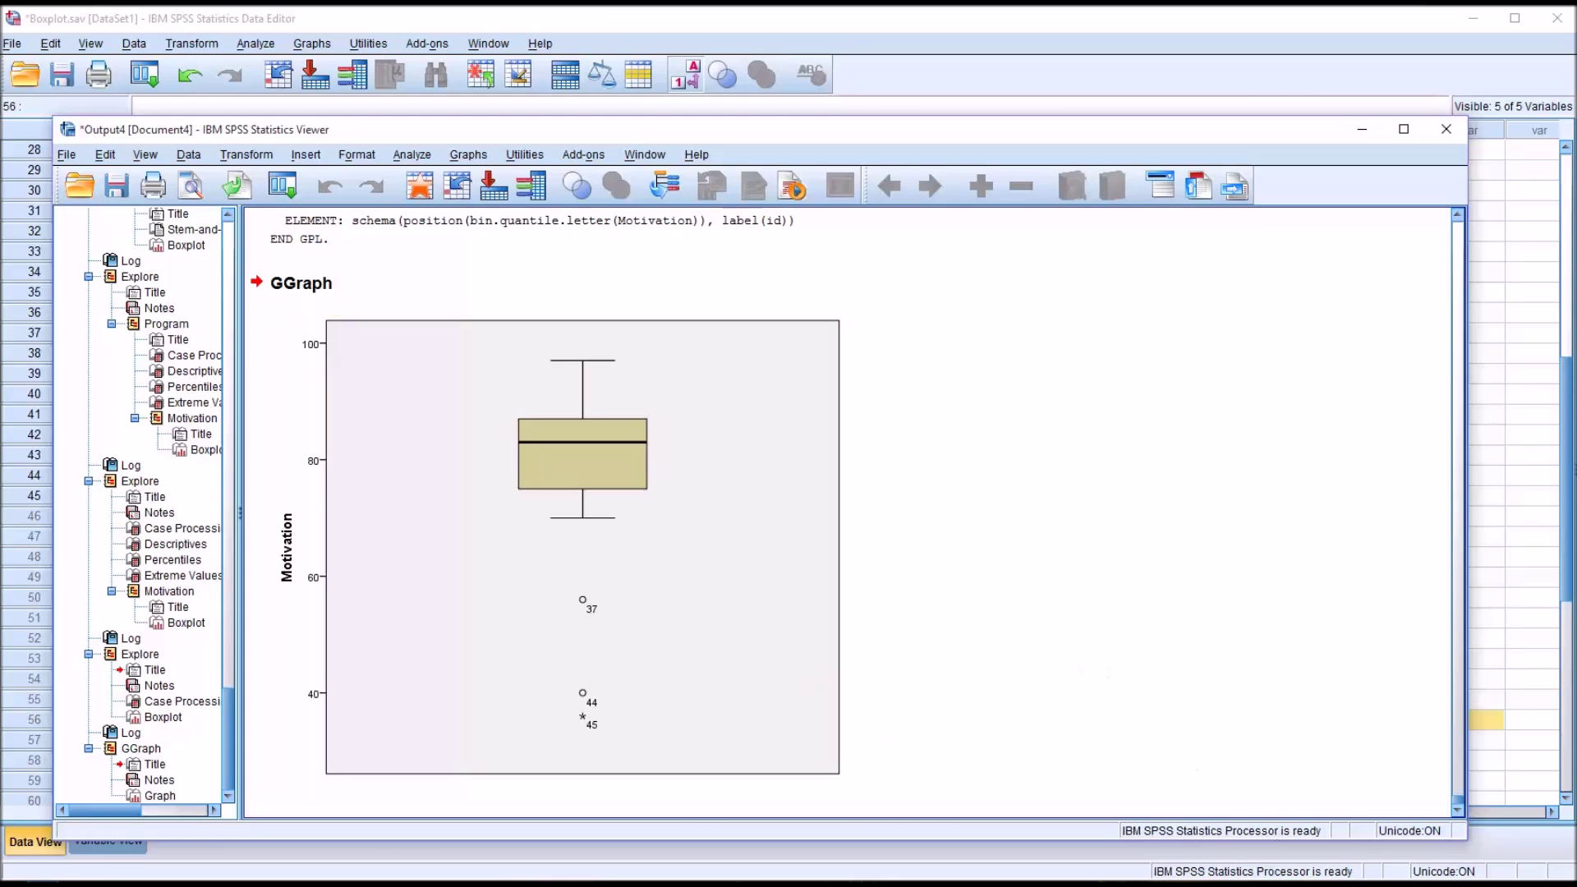
Reset Chart Builder and plot simple boxplots of Motivation (Y) by Program (X).
left_click(468, 154)
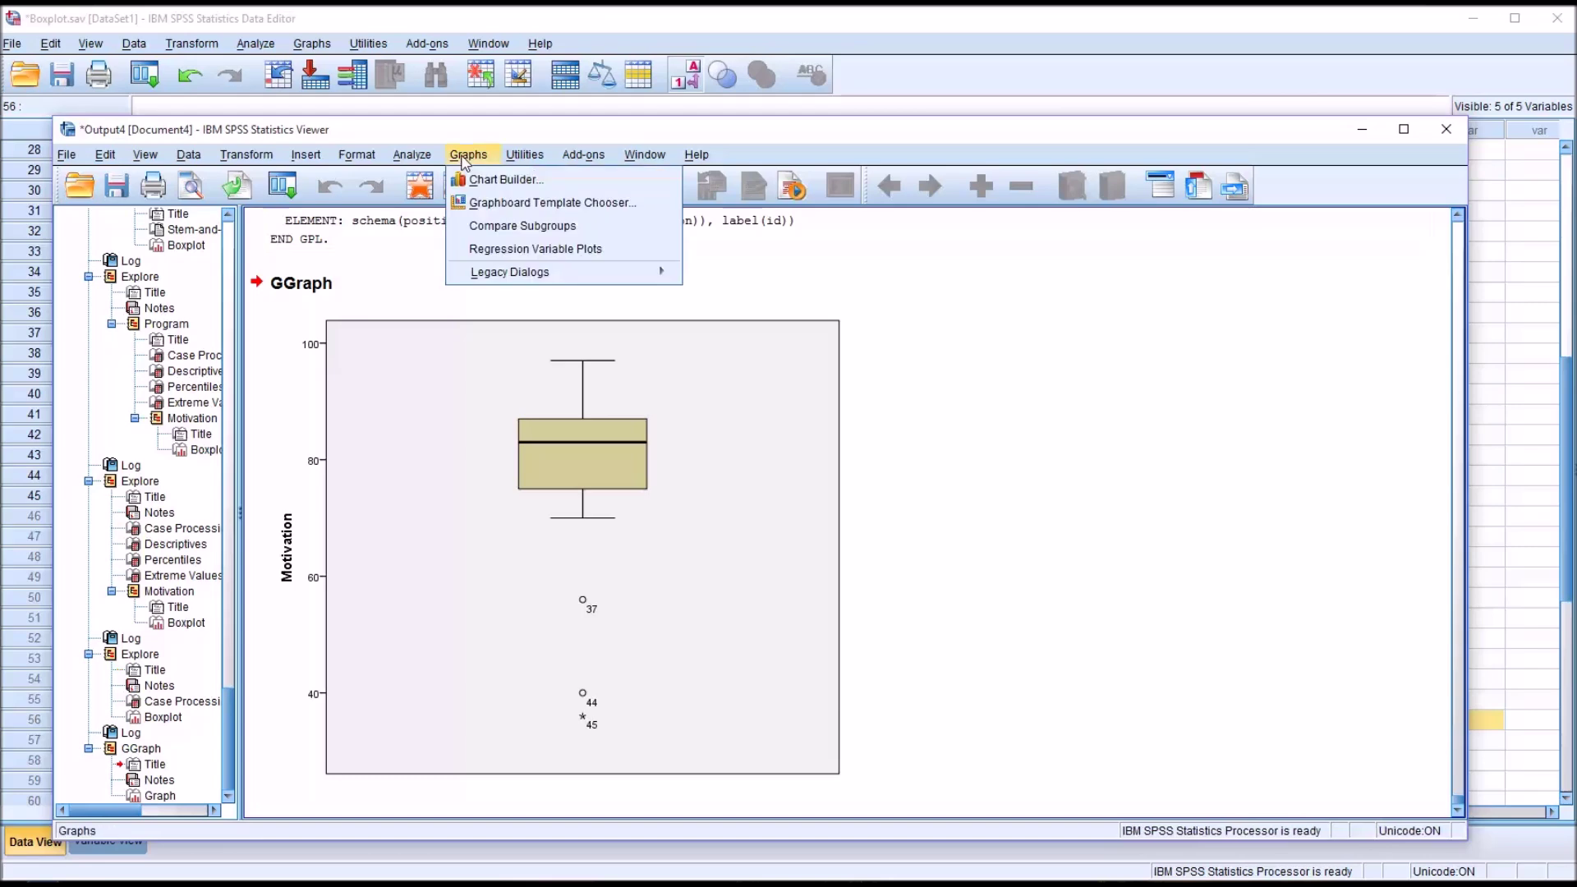
left_click(492, 180)
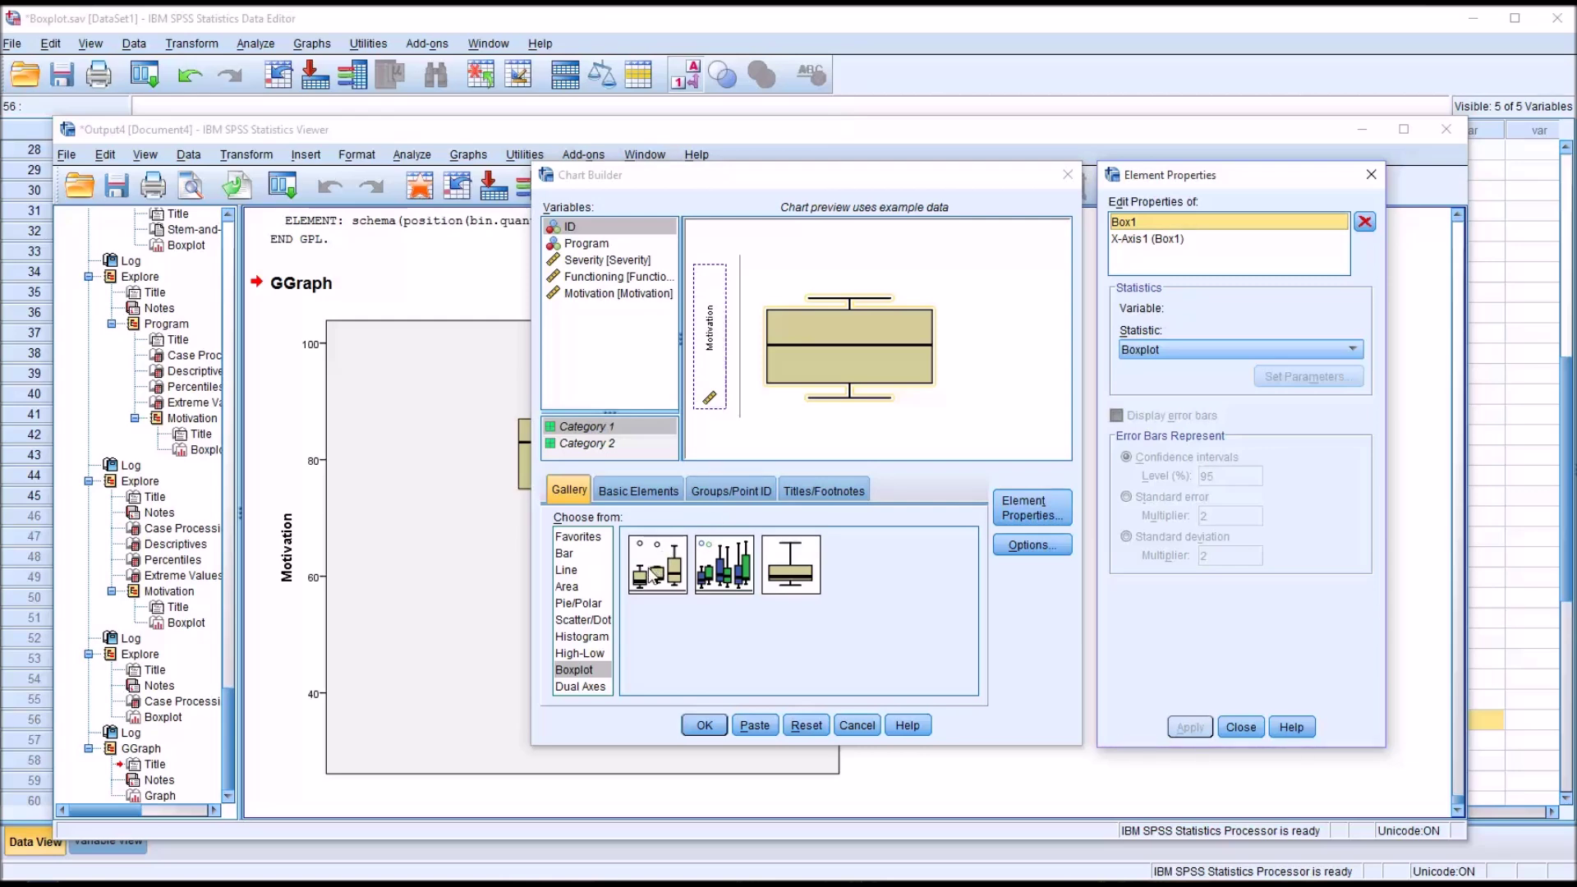
left_click(809, 726)
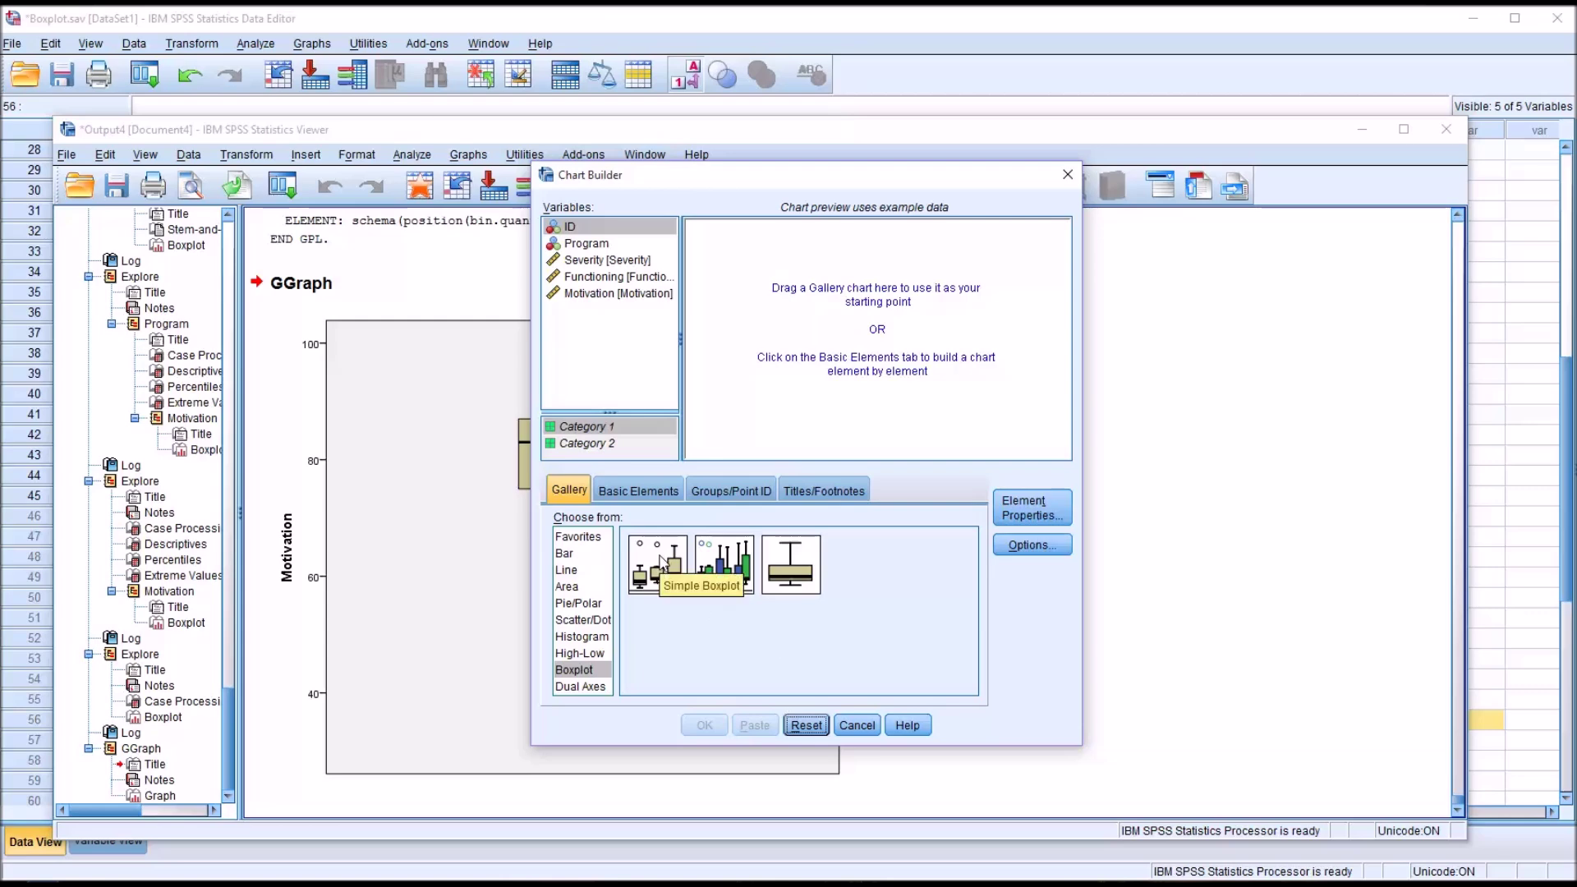
left_click_drag(661, 563, 809, 345)
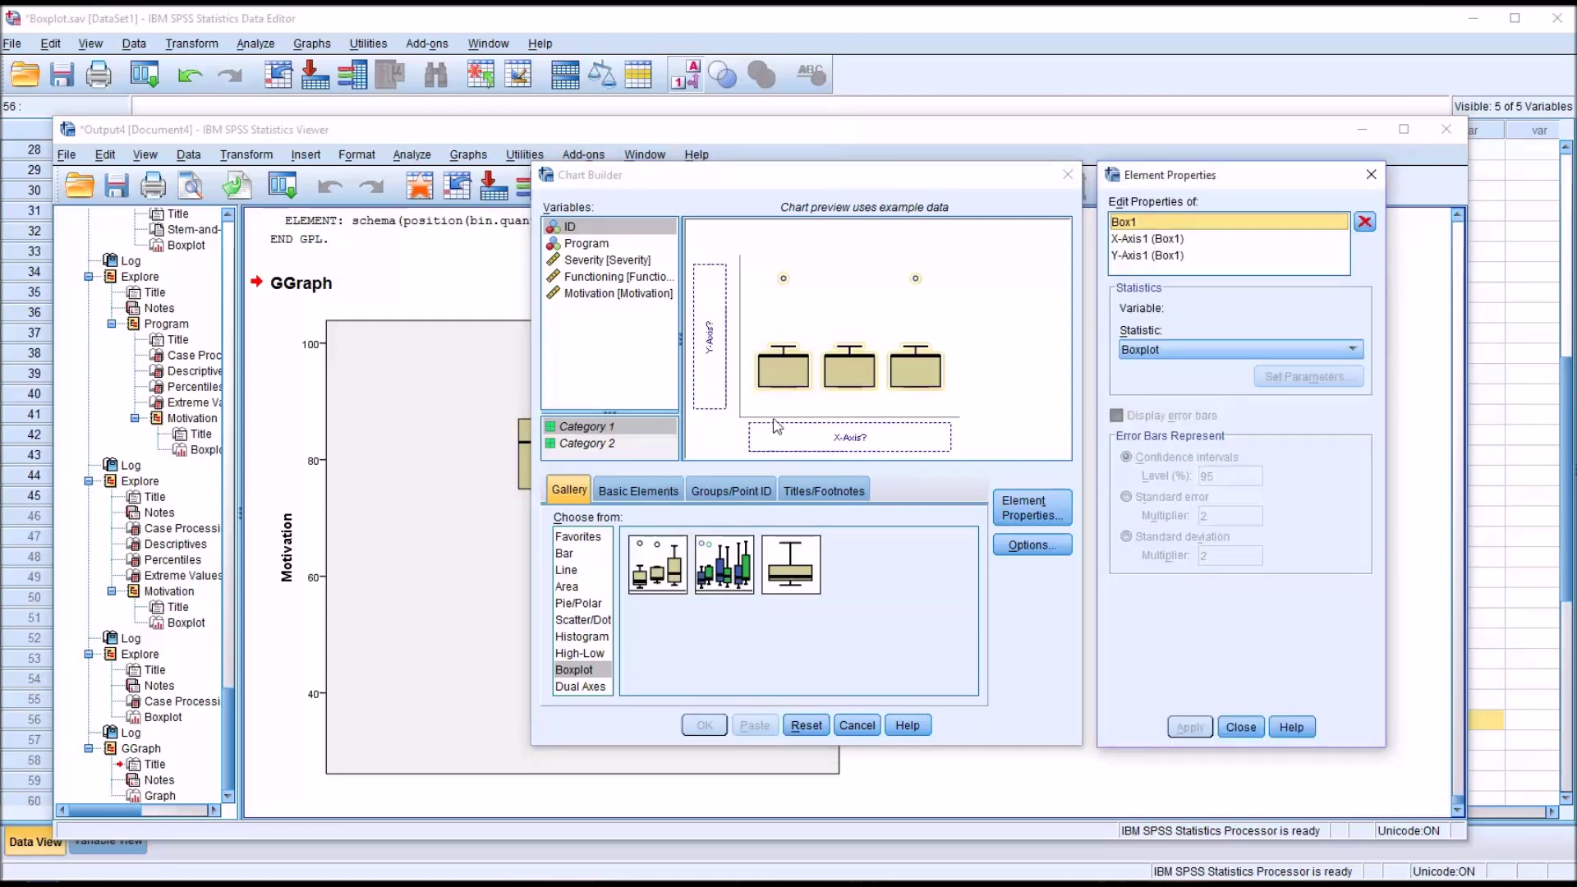
left_click_drag(585, 243, 838, 437)
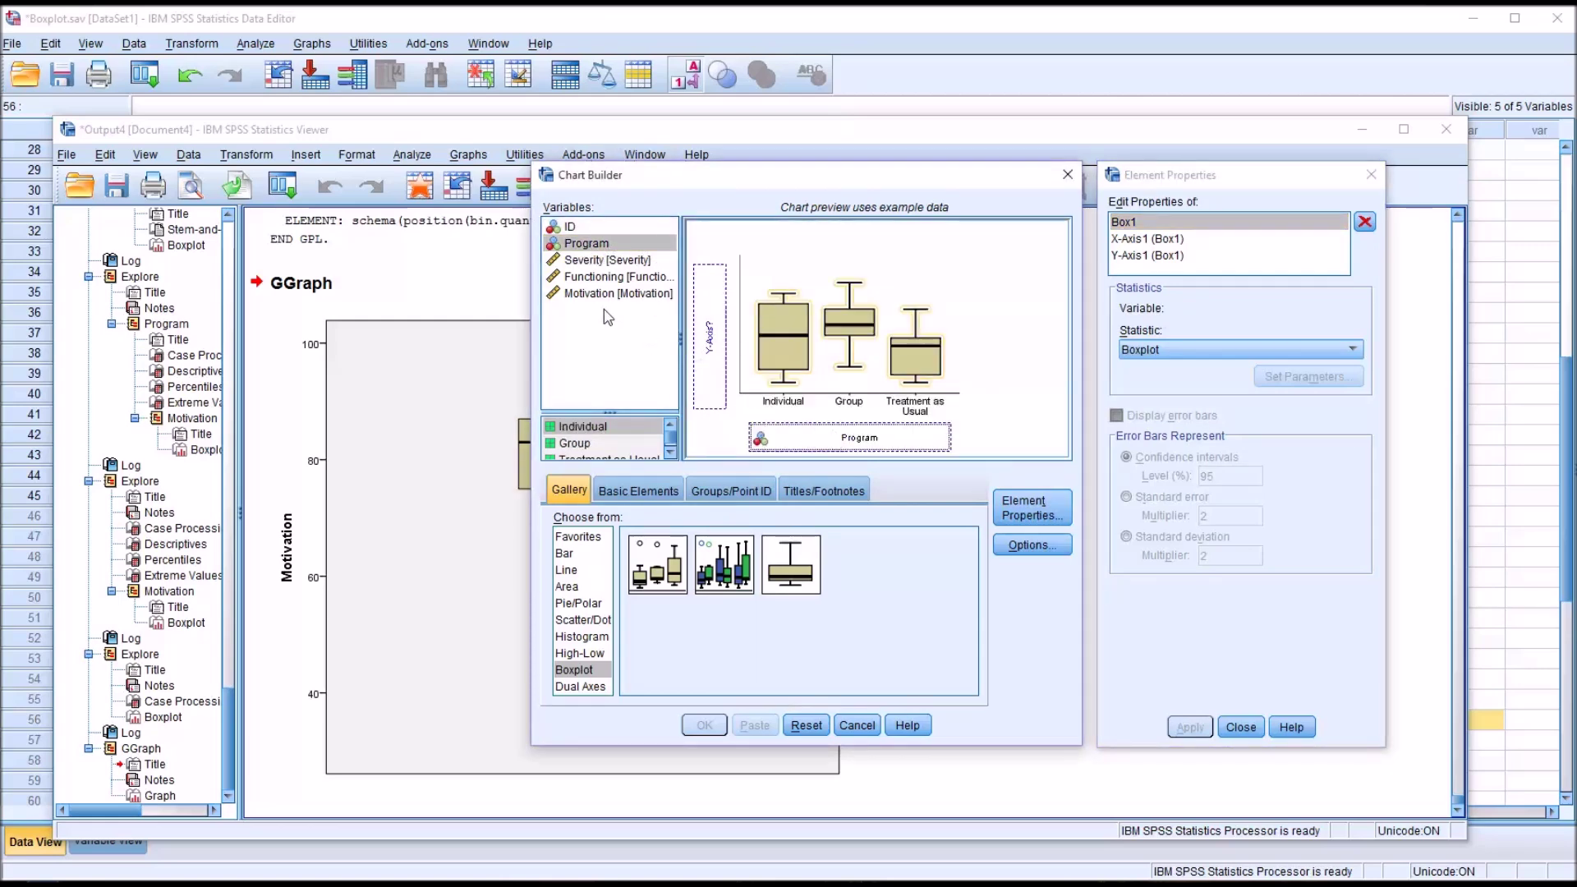
left_click_drag(589, 301, 708, 341)
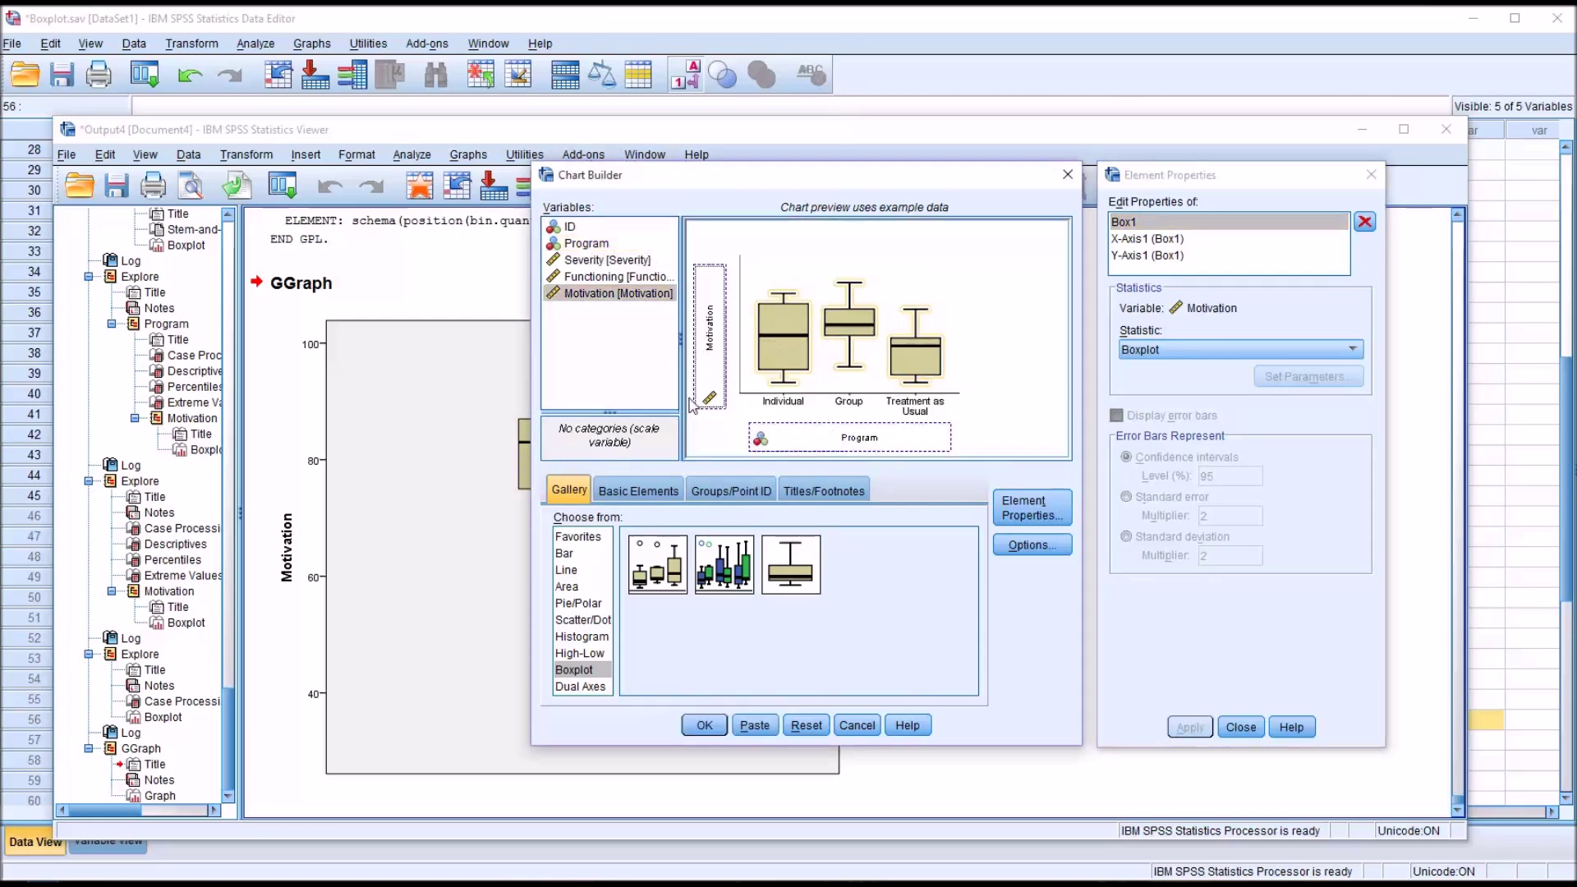
left_click(704, 725)
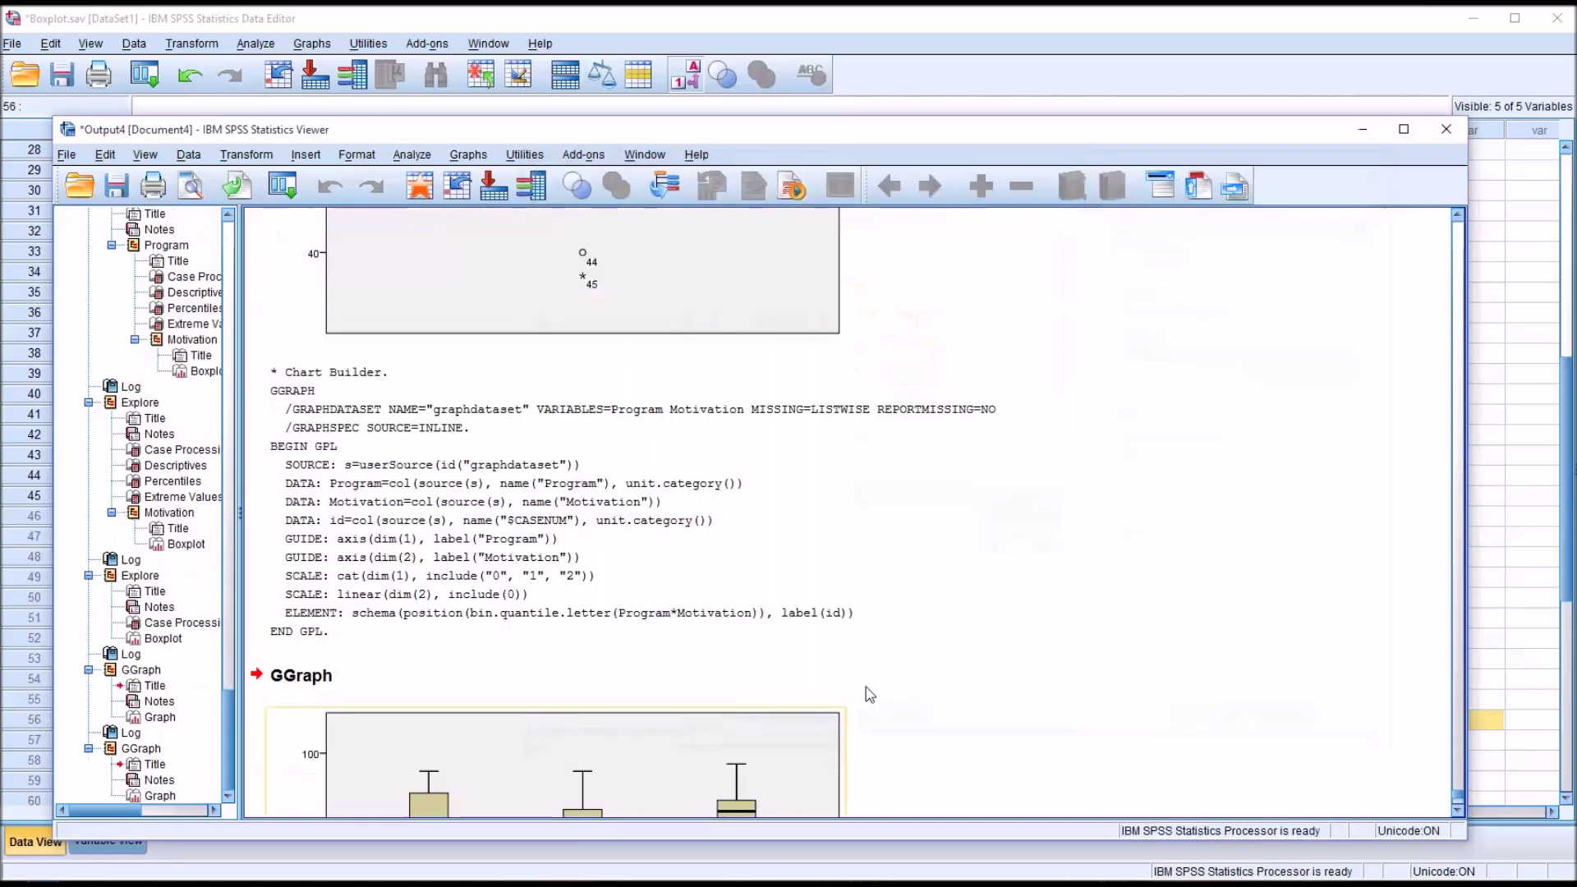
left_click(1458, 799)
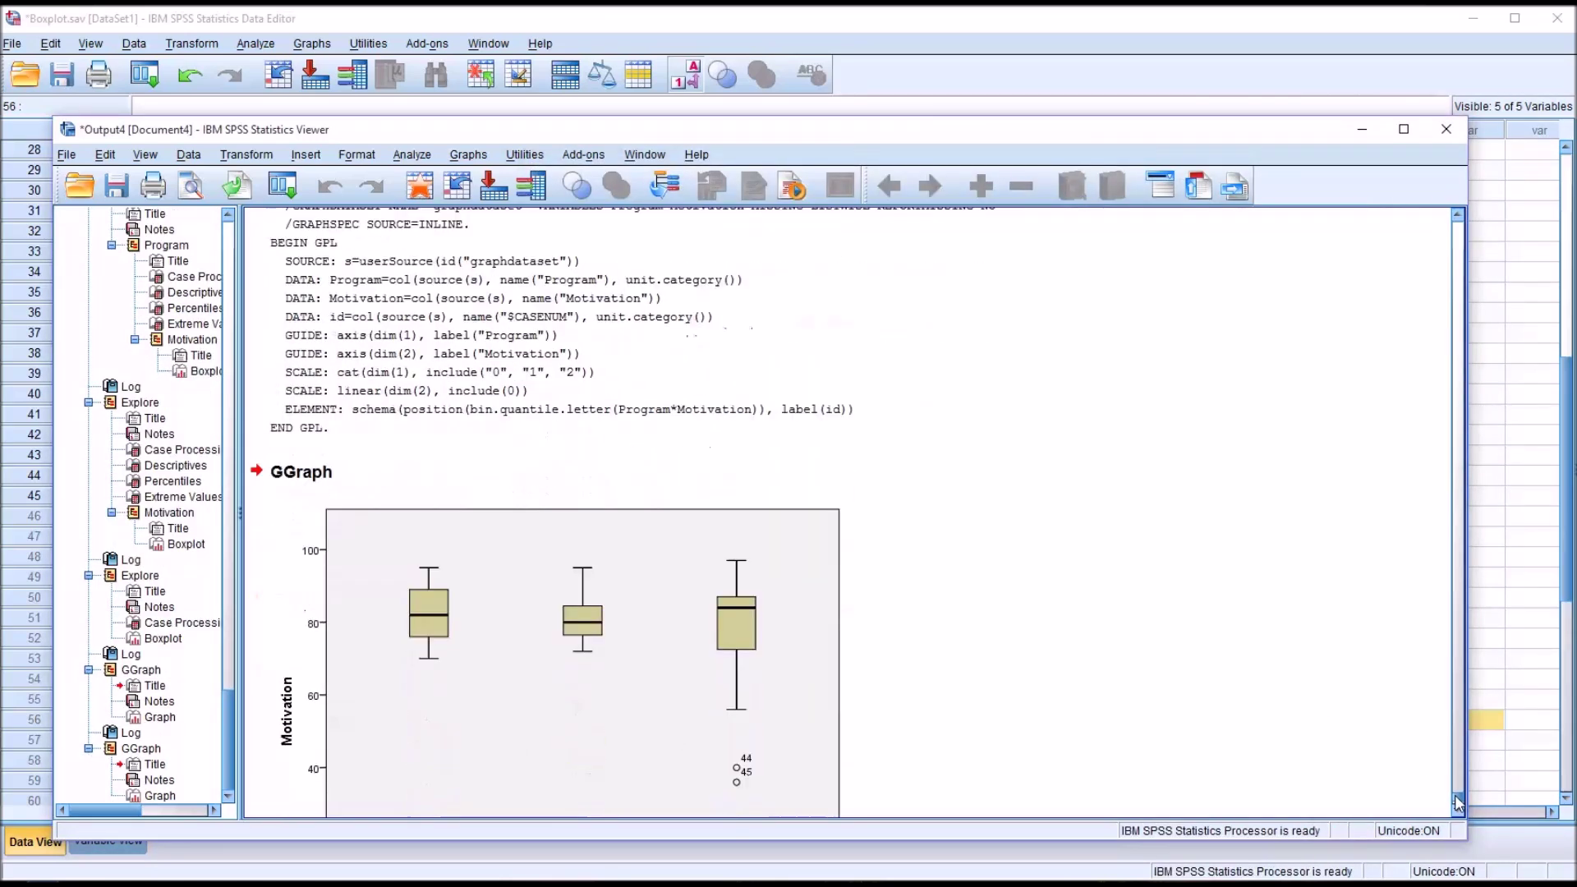
left_click(729, 694)
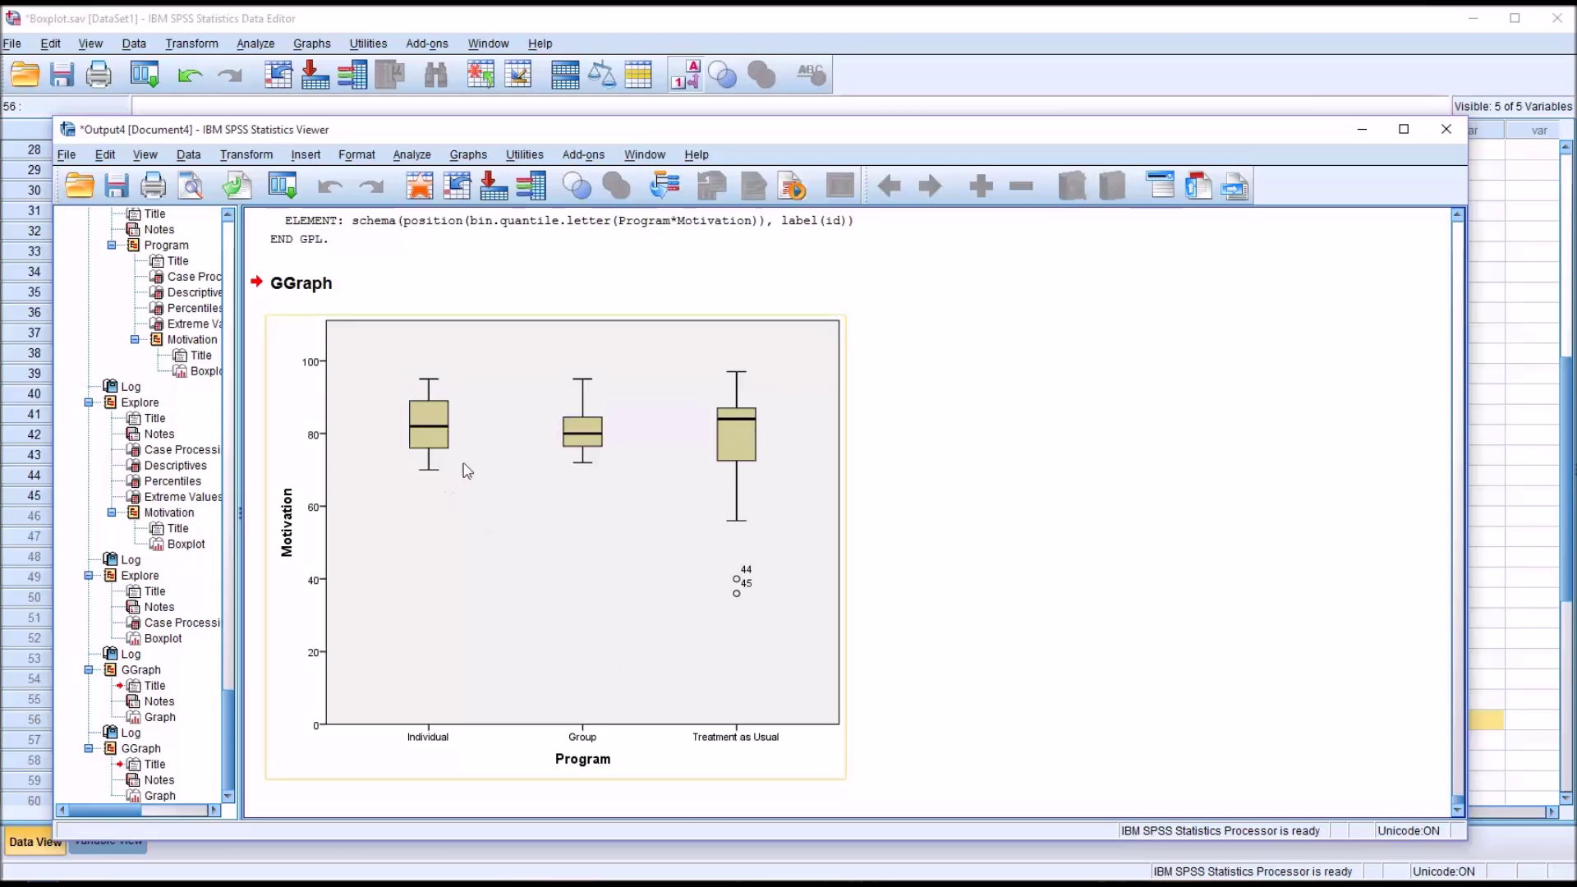
left_click(953, 720)
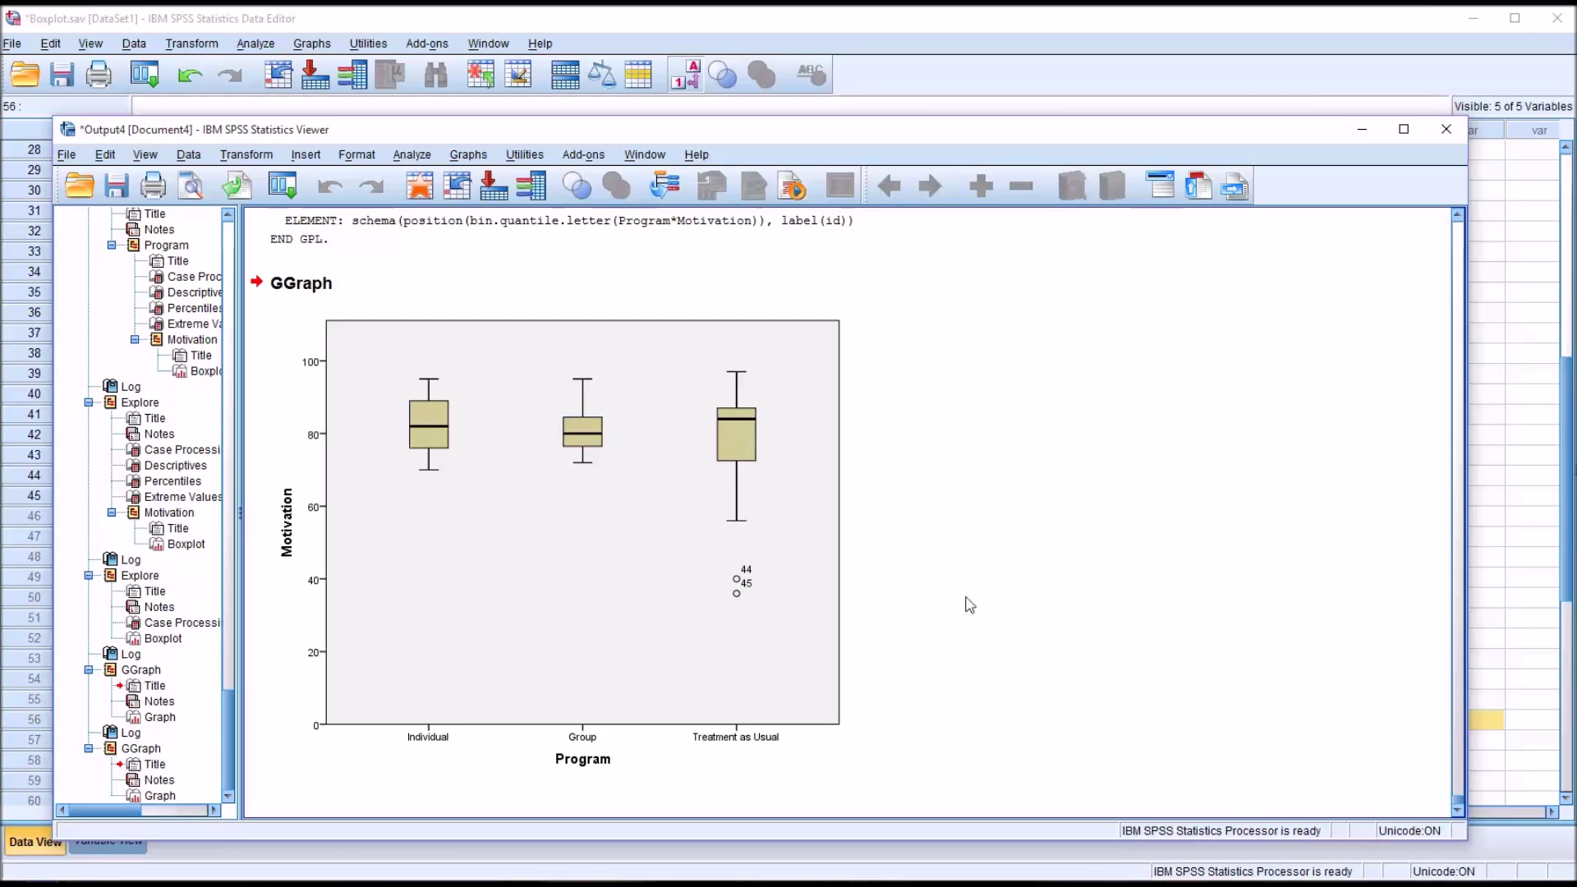
left_click(749, 556)
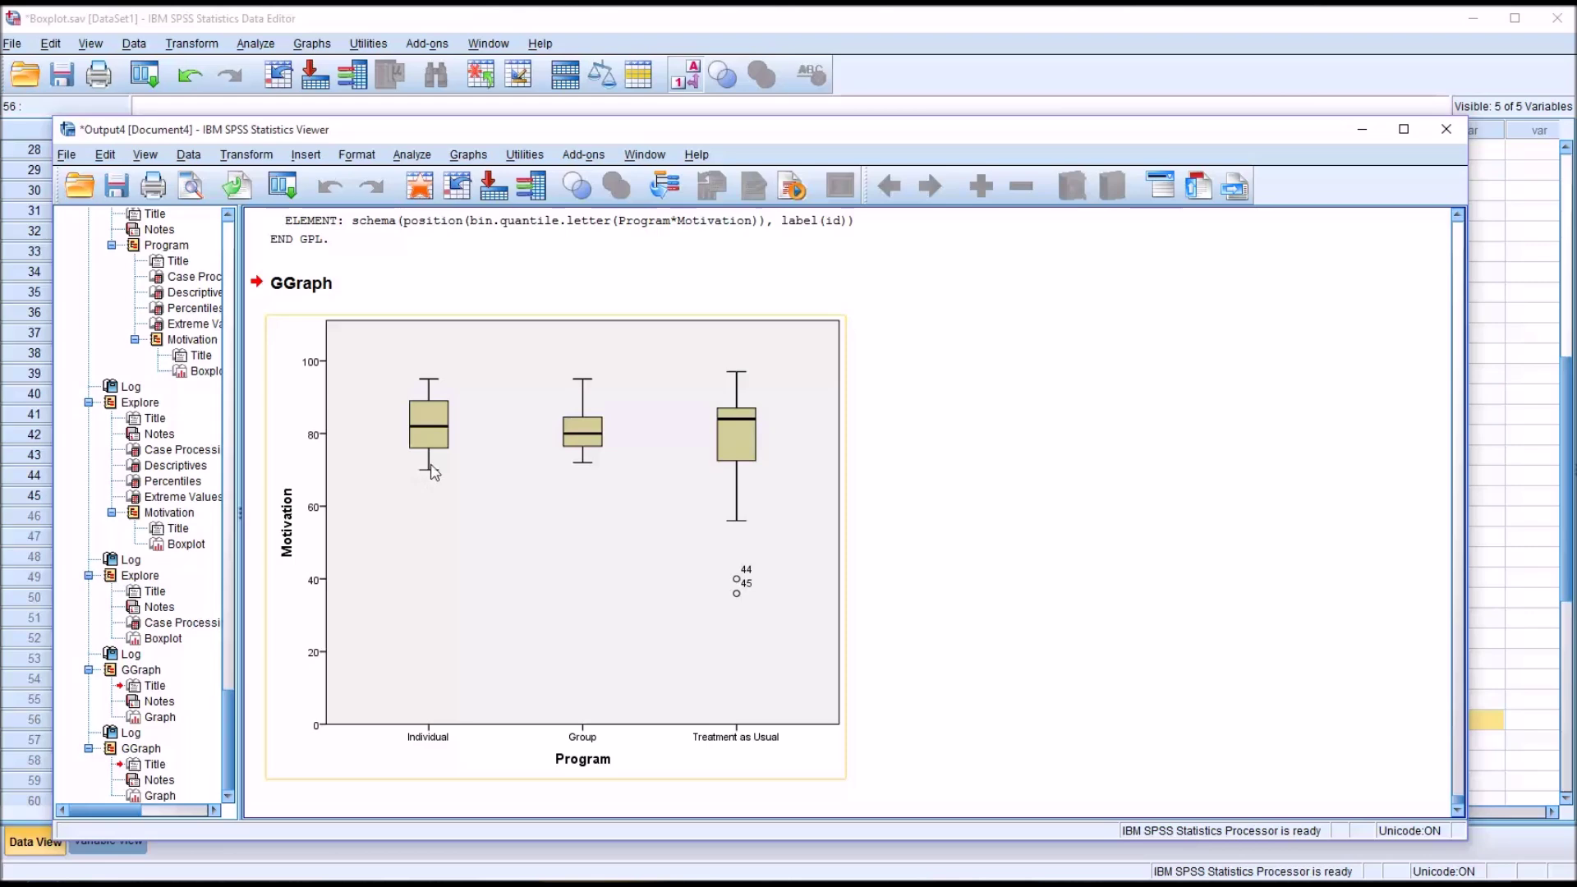
left_click(836, 573)
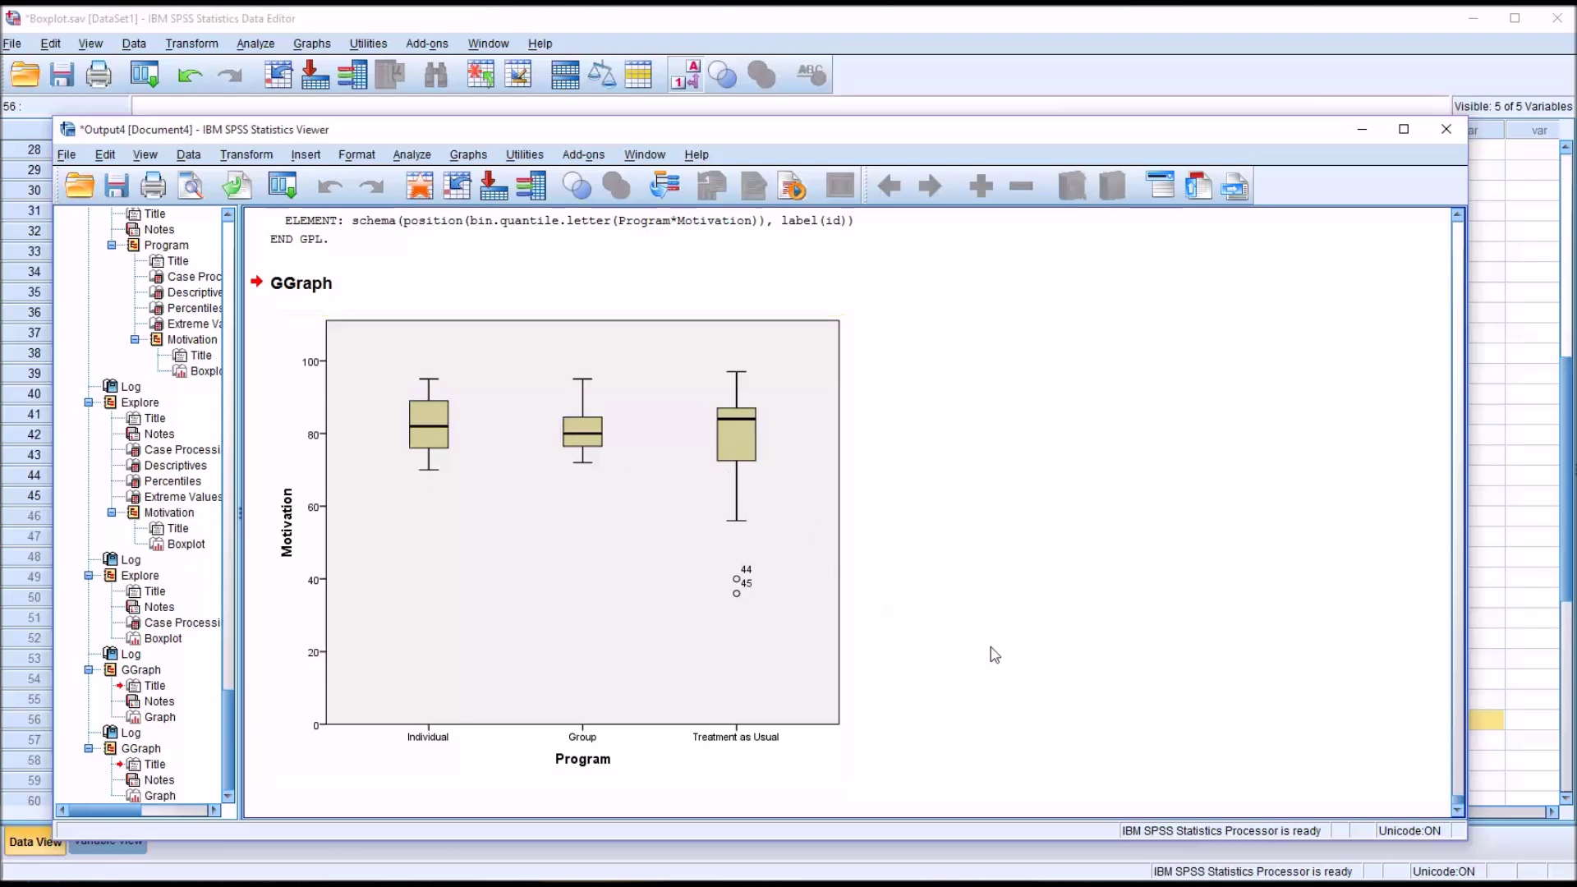